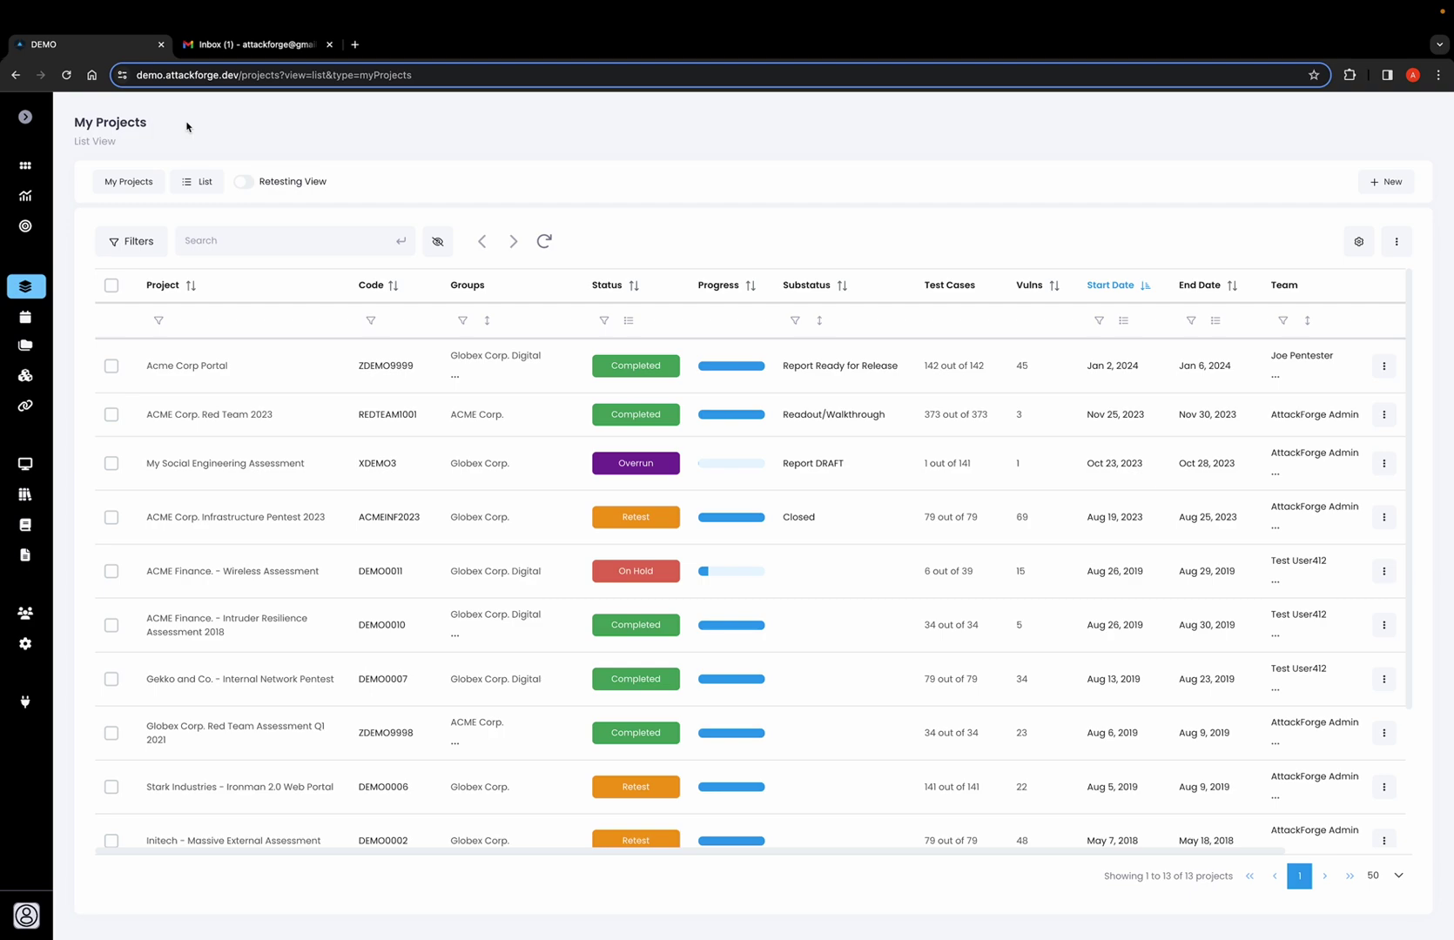
# Switch to the Gmail inbox holding the unread 'Pentest Report is Ready!' email.
pyautogui.click(291, 45)
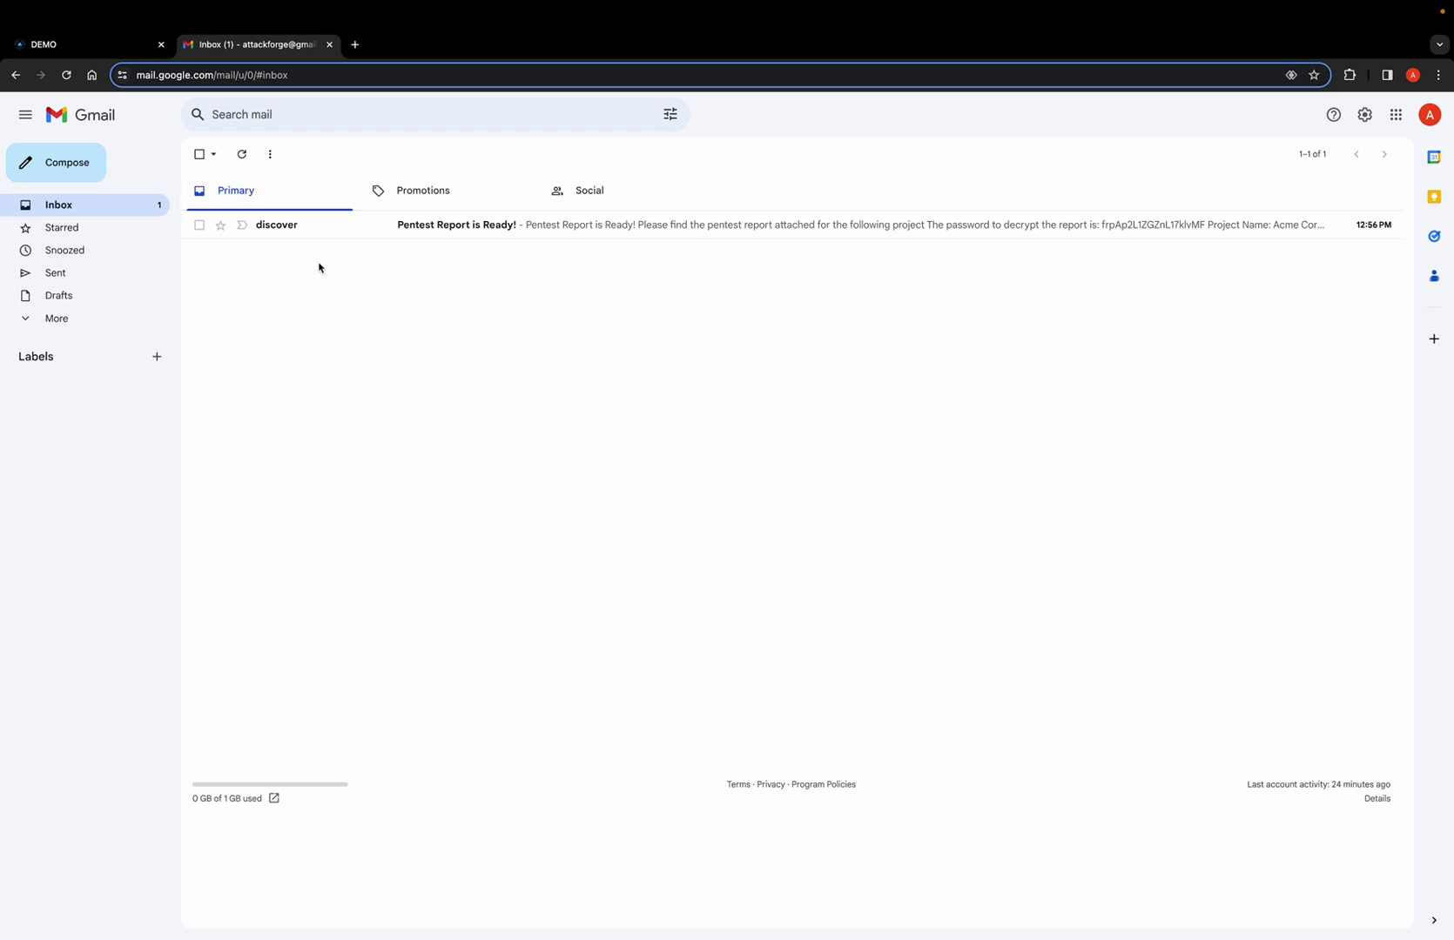
# Read the earlier 'Pentest Report is Ready!' email, then return to the AttackForge My Projects list.
pyautogui.click(299, 227)
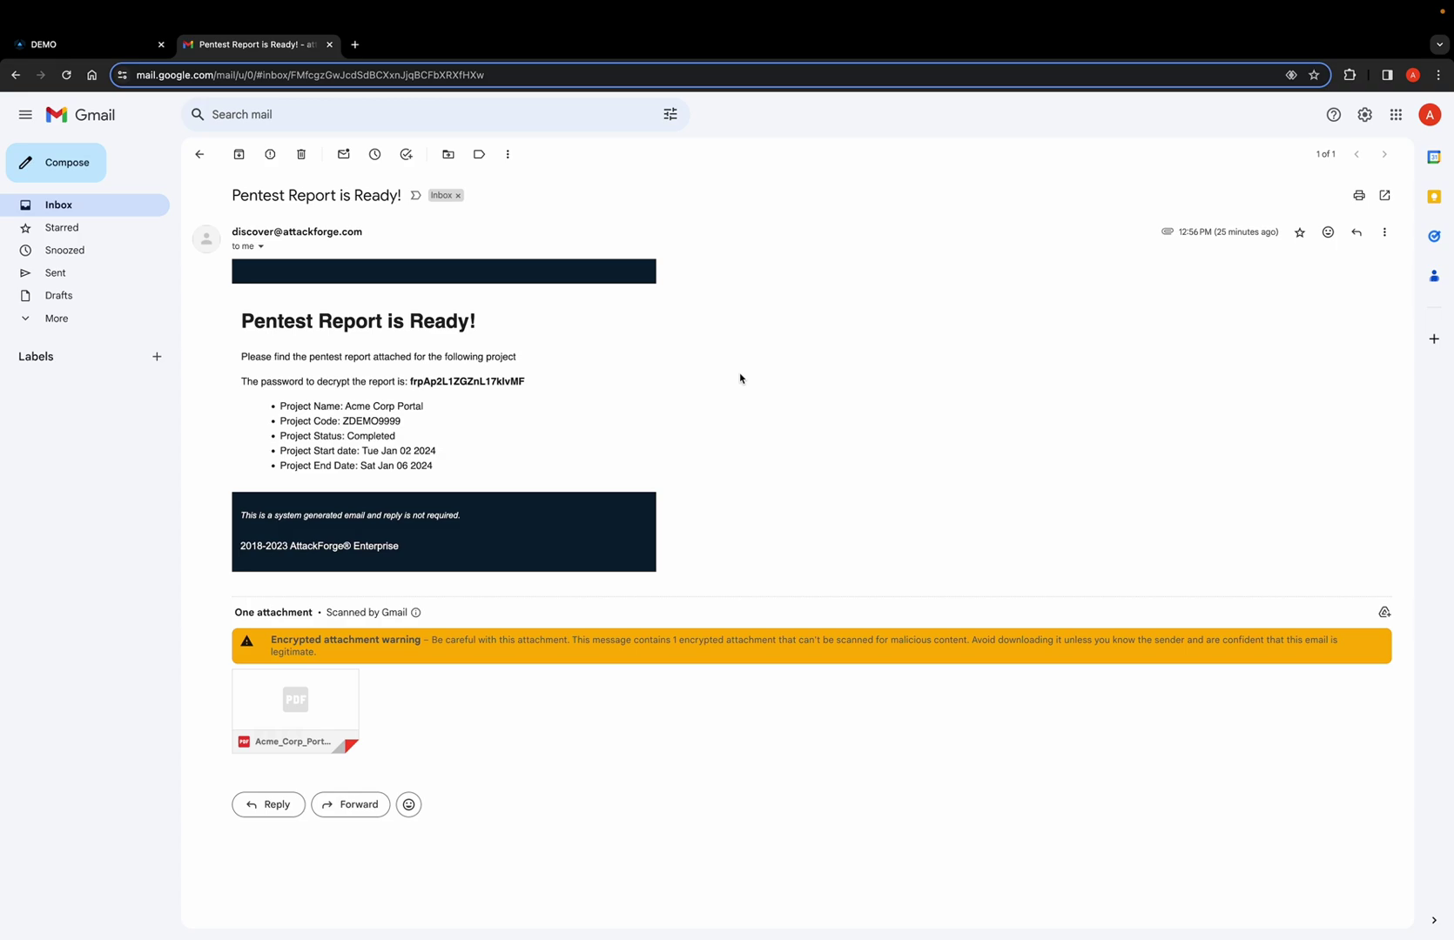
pyautogui.click(84, 45)
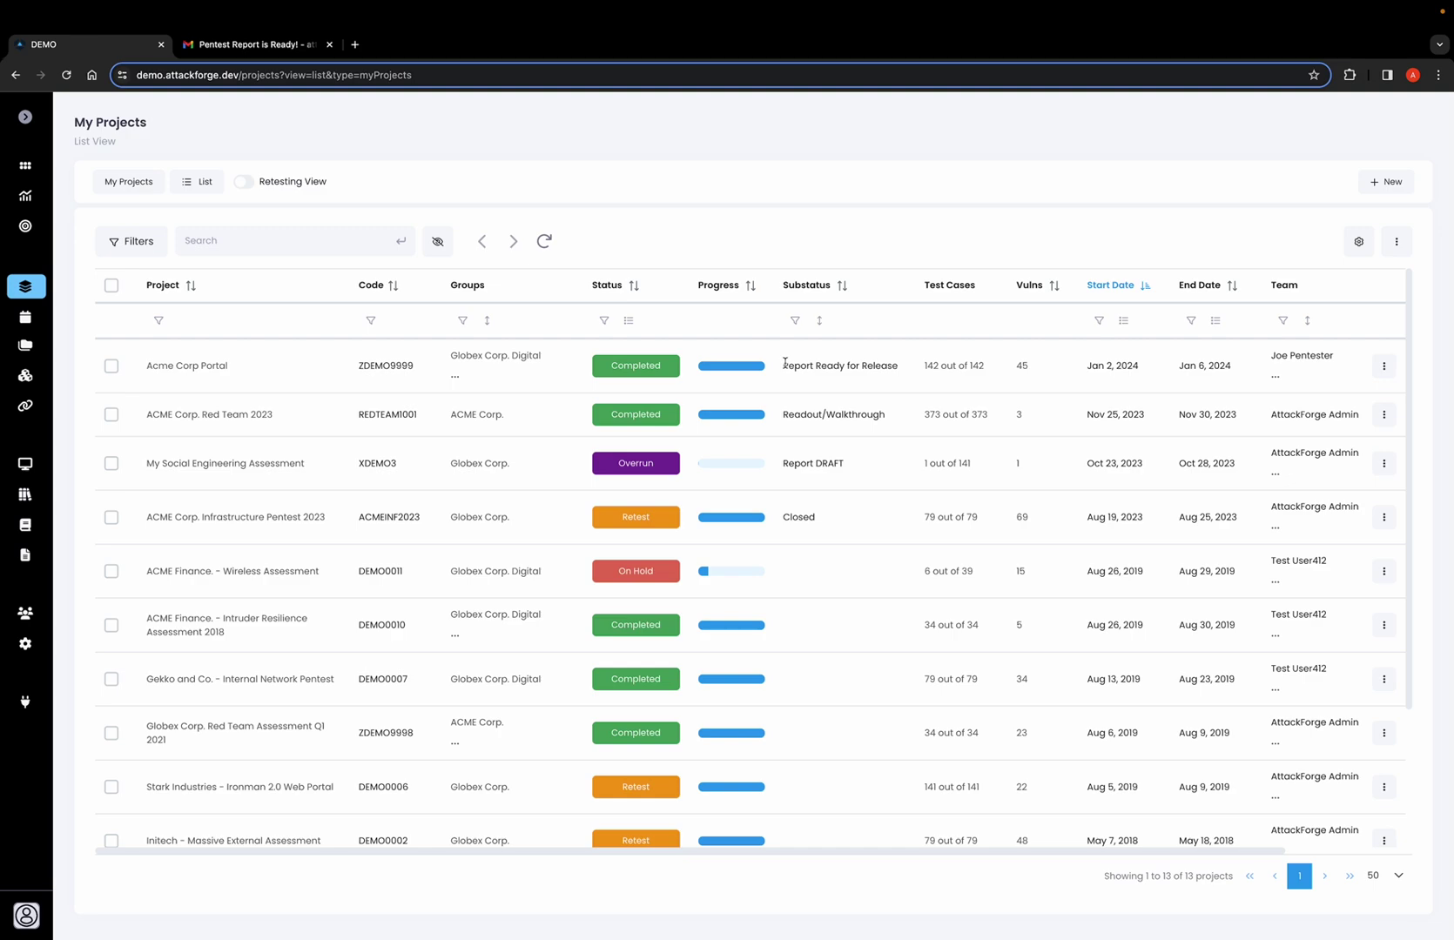
# In the Acme Corp Portal project settings, change Substatus to Report FINAL.
pyautogui.click(1384, 367)
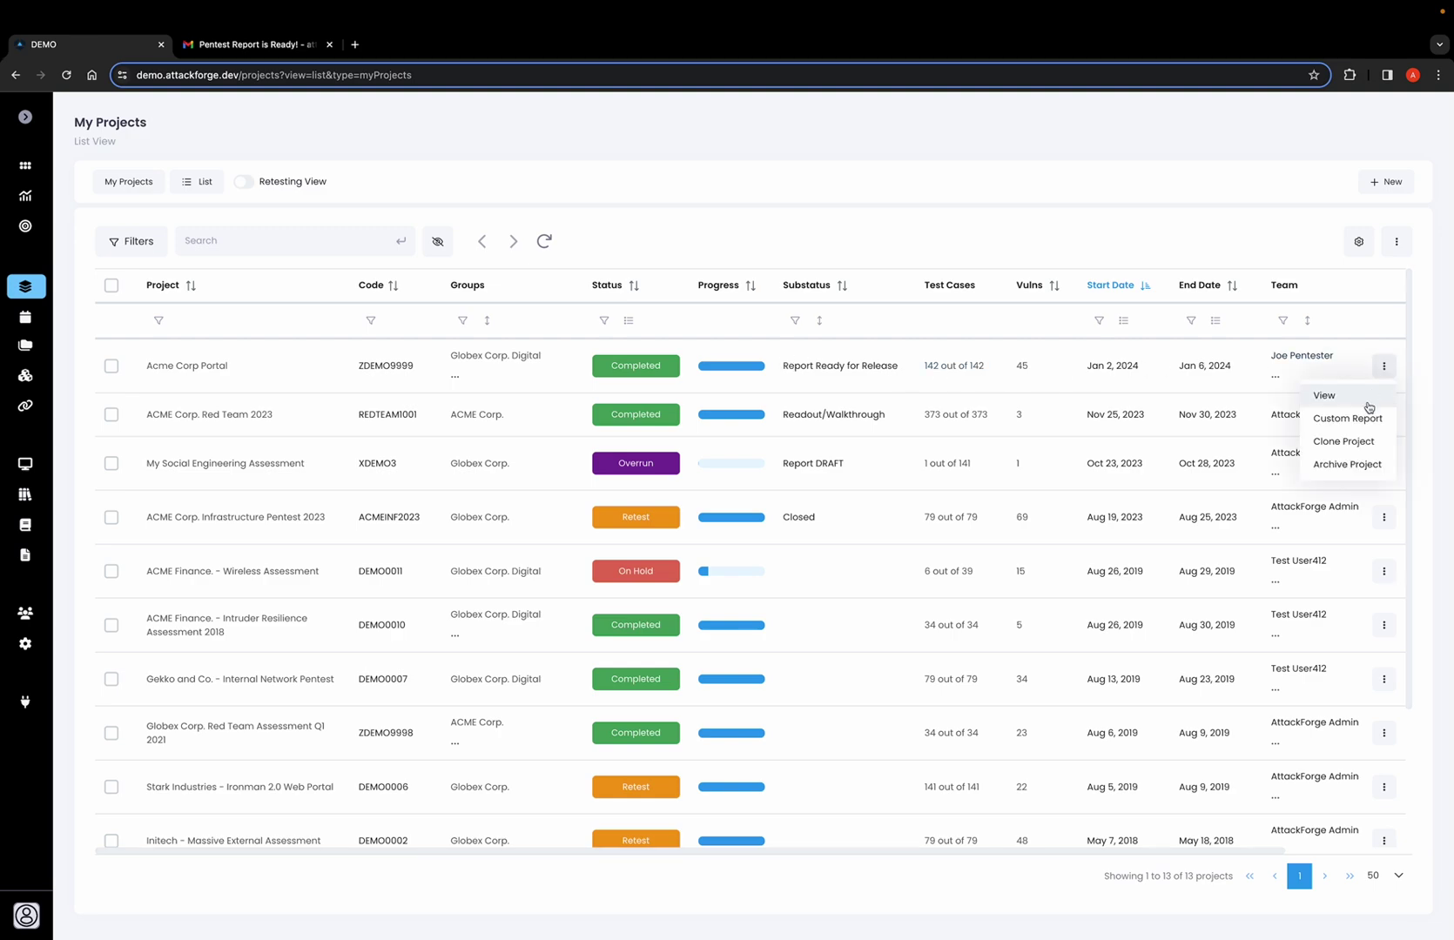
pyautogui.click(1336, 489)
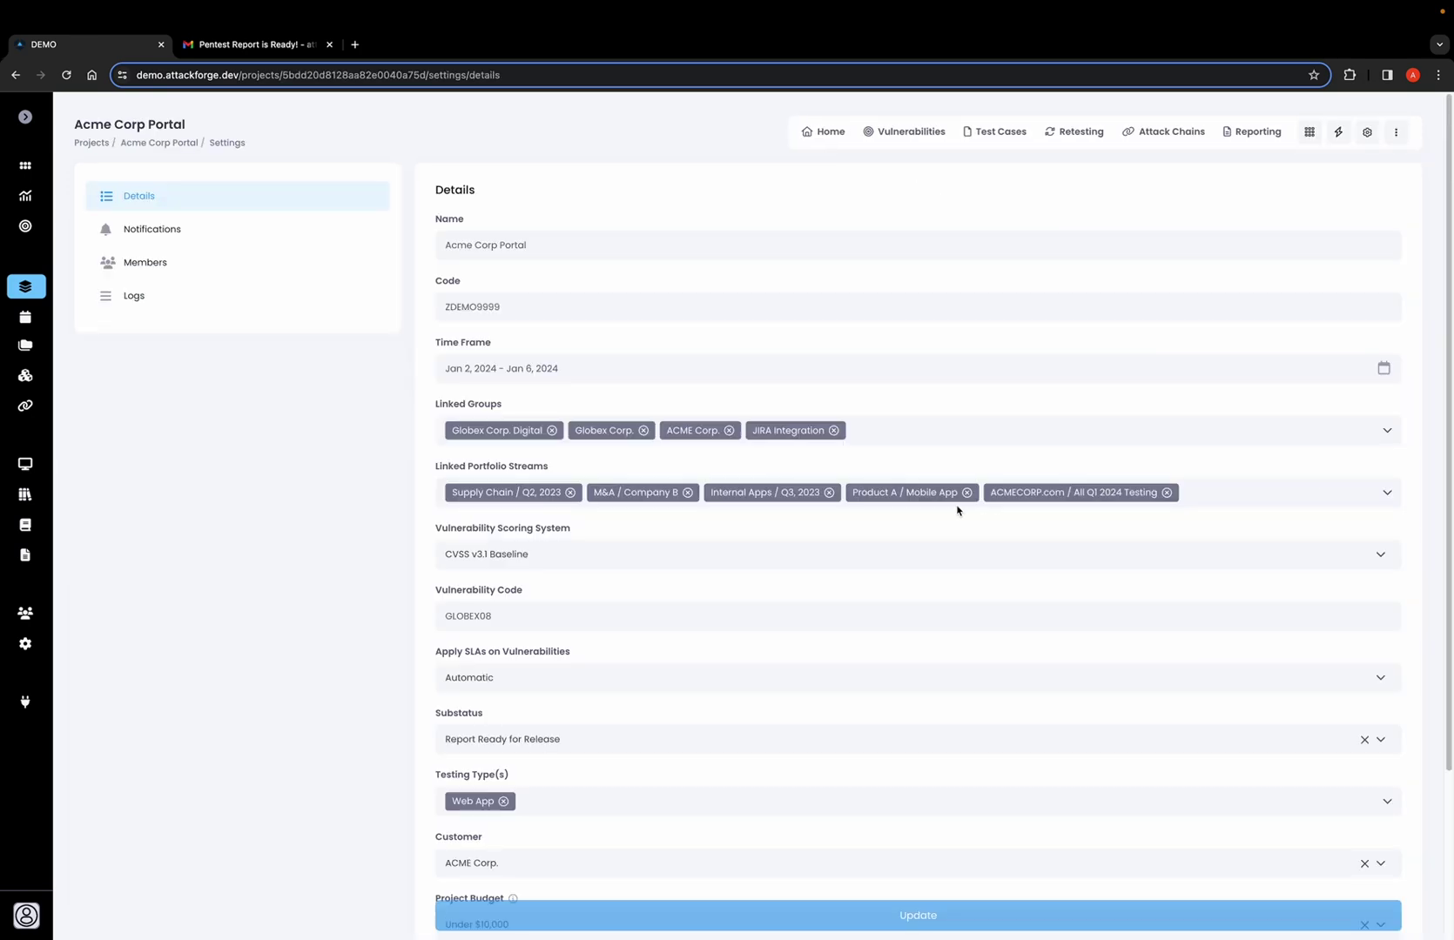
pyautogui.scroll(-3, 925, 528)
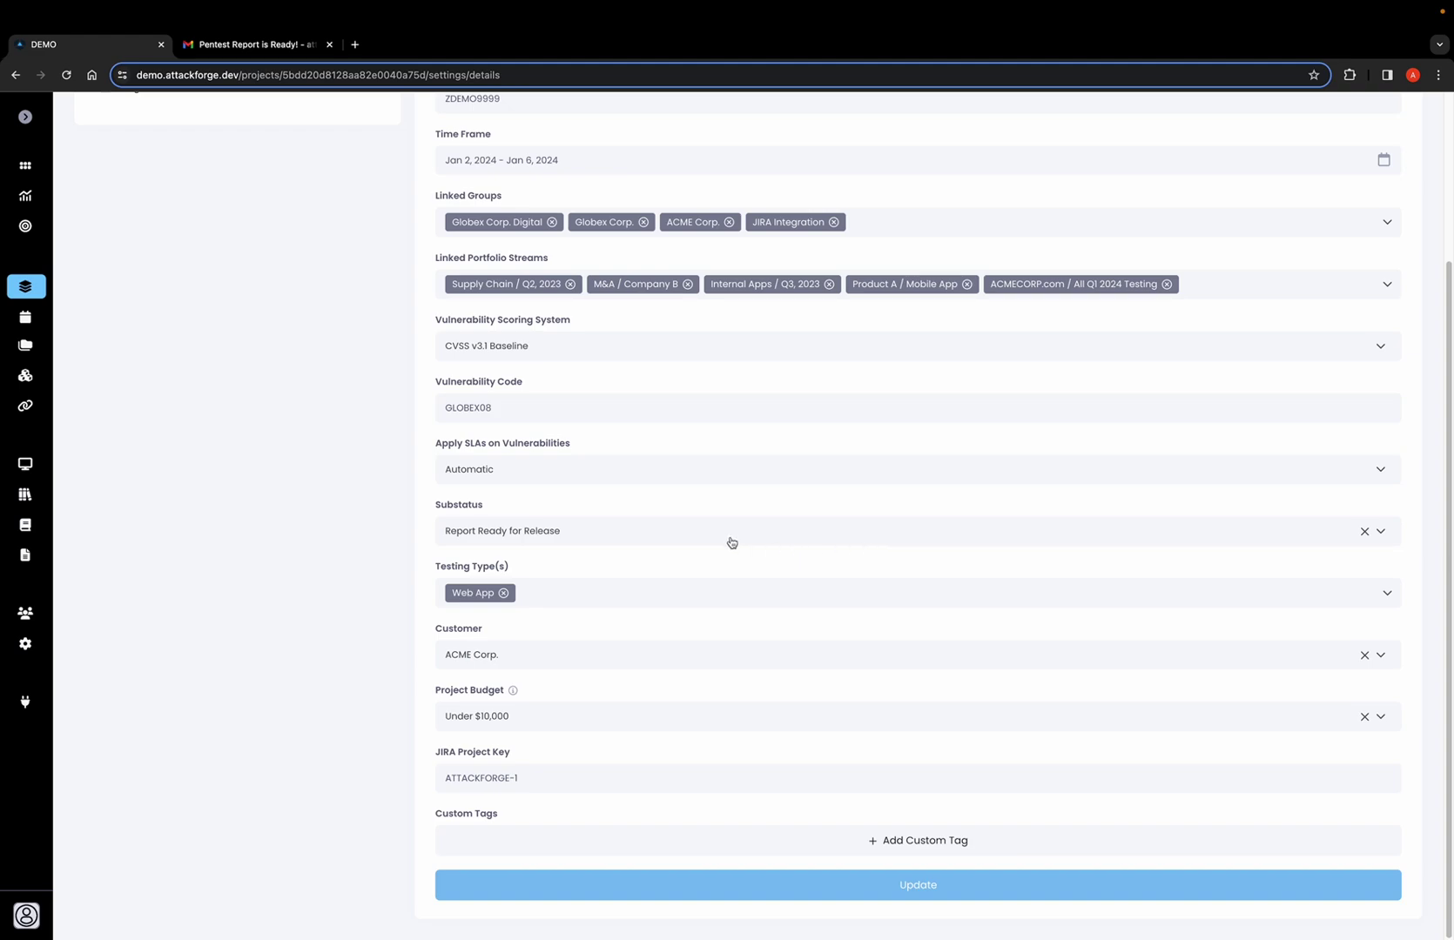
pyautogui.click(731, 542)
pyautogui.scroll(-2, 669, 646)
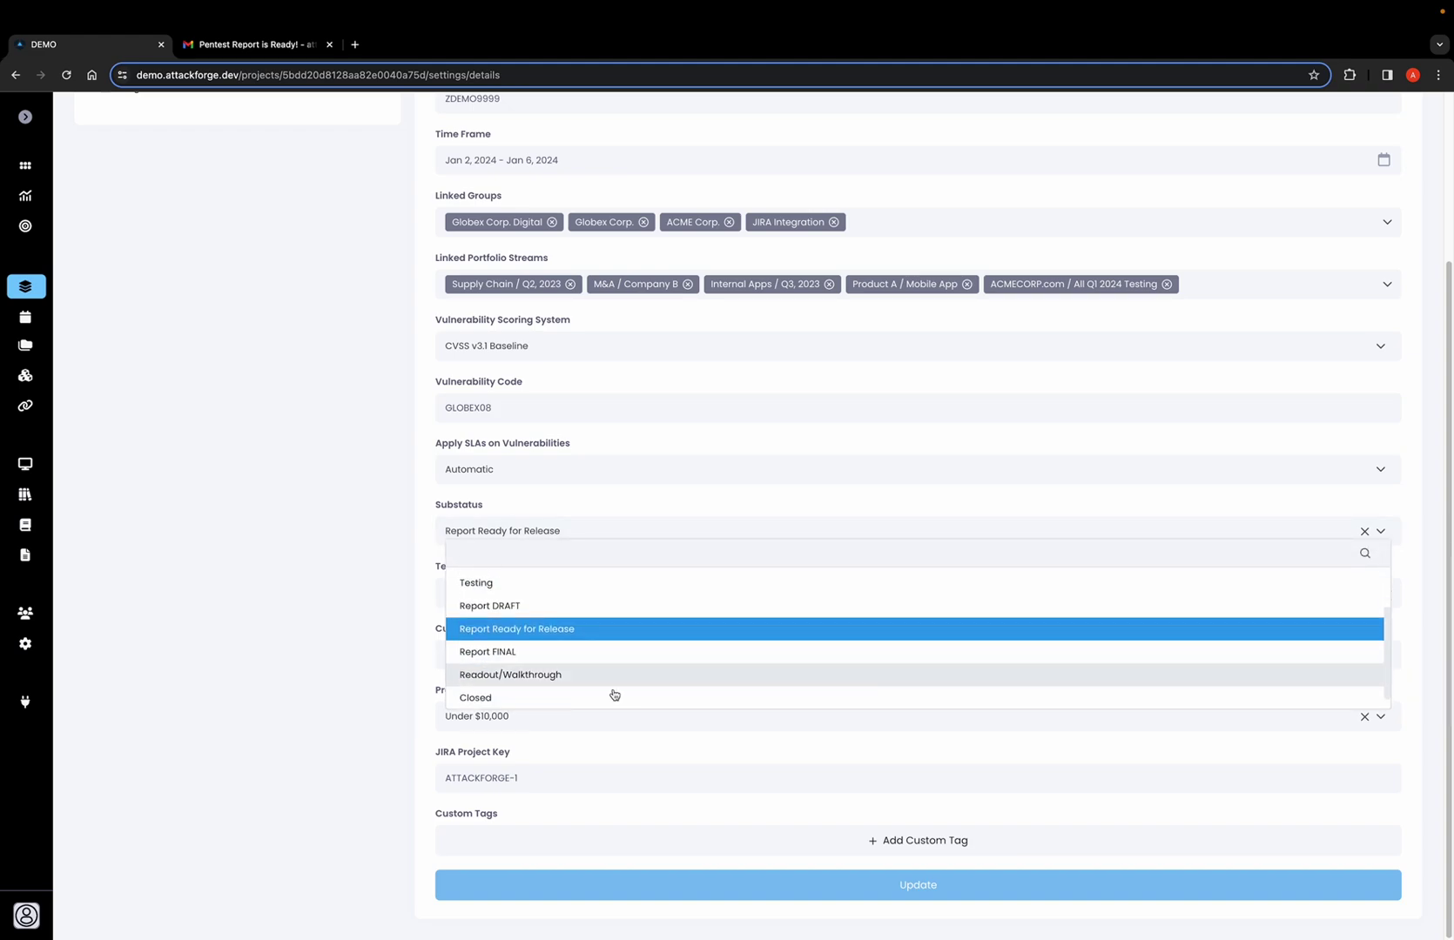
pyautogui.click(490, 652)
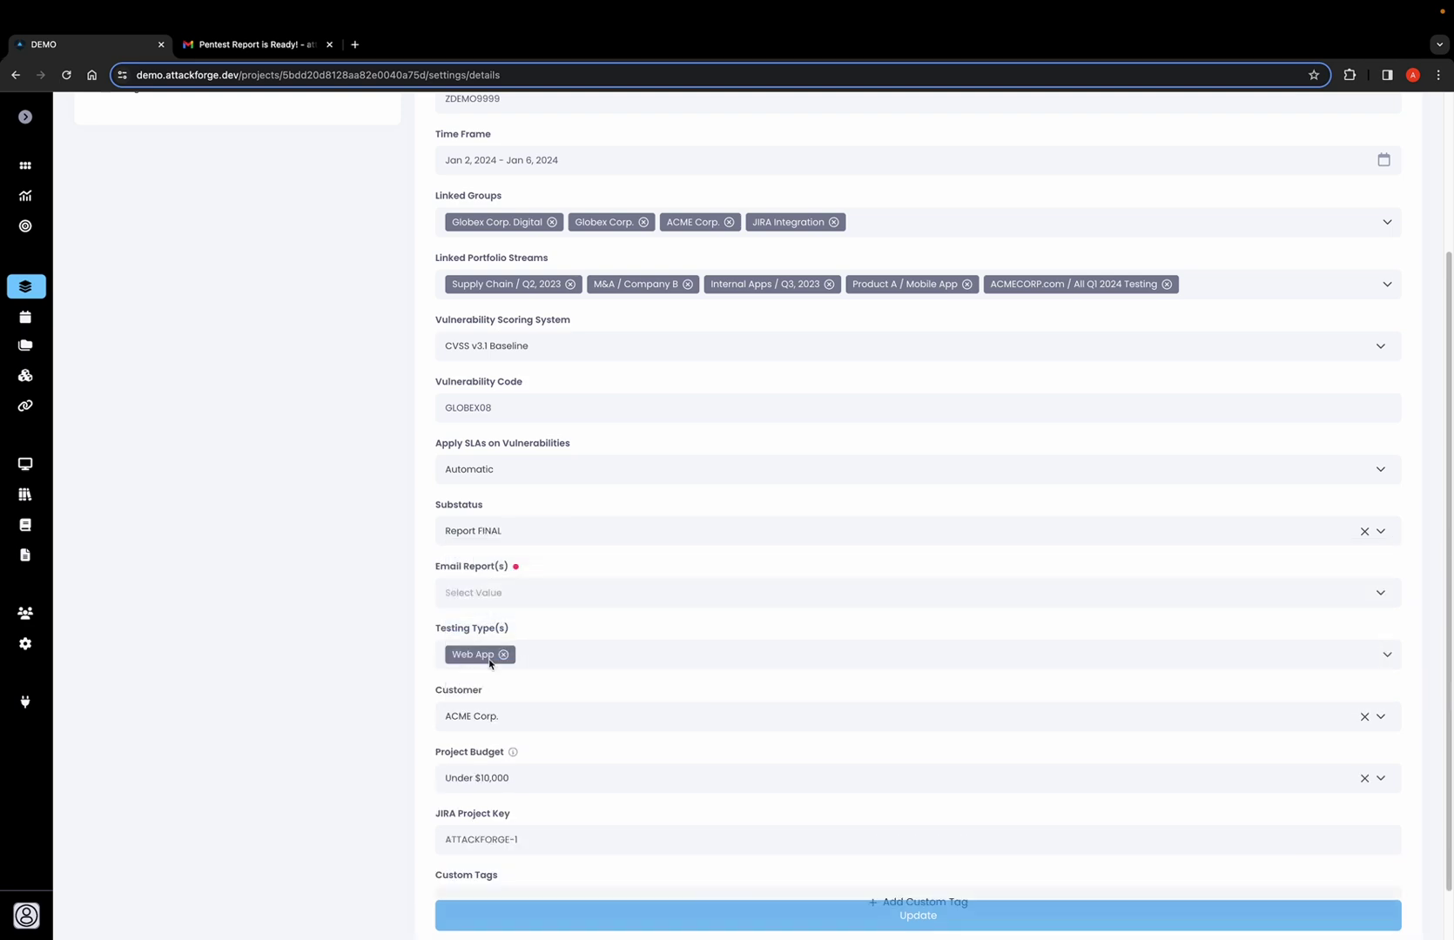
# Set Email Report(s) to Yes and select Pentest Report under Report Templates.
pyautogui.click(502, 596)
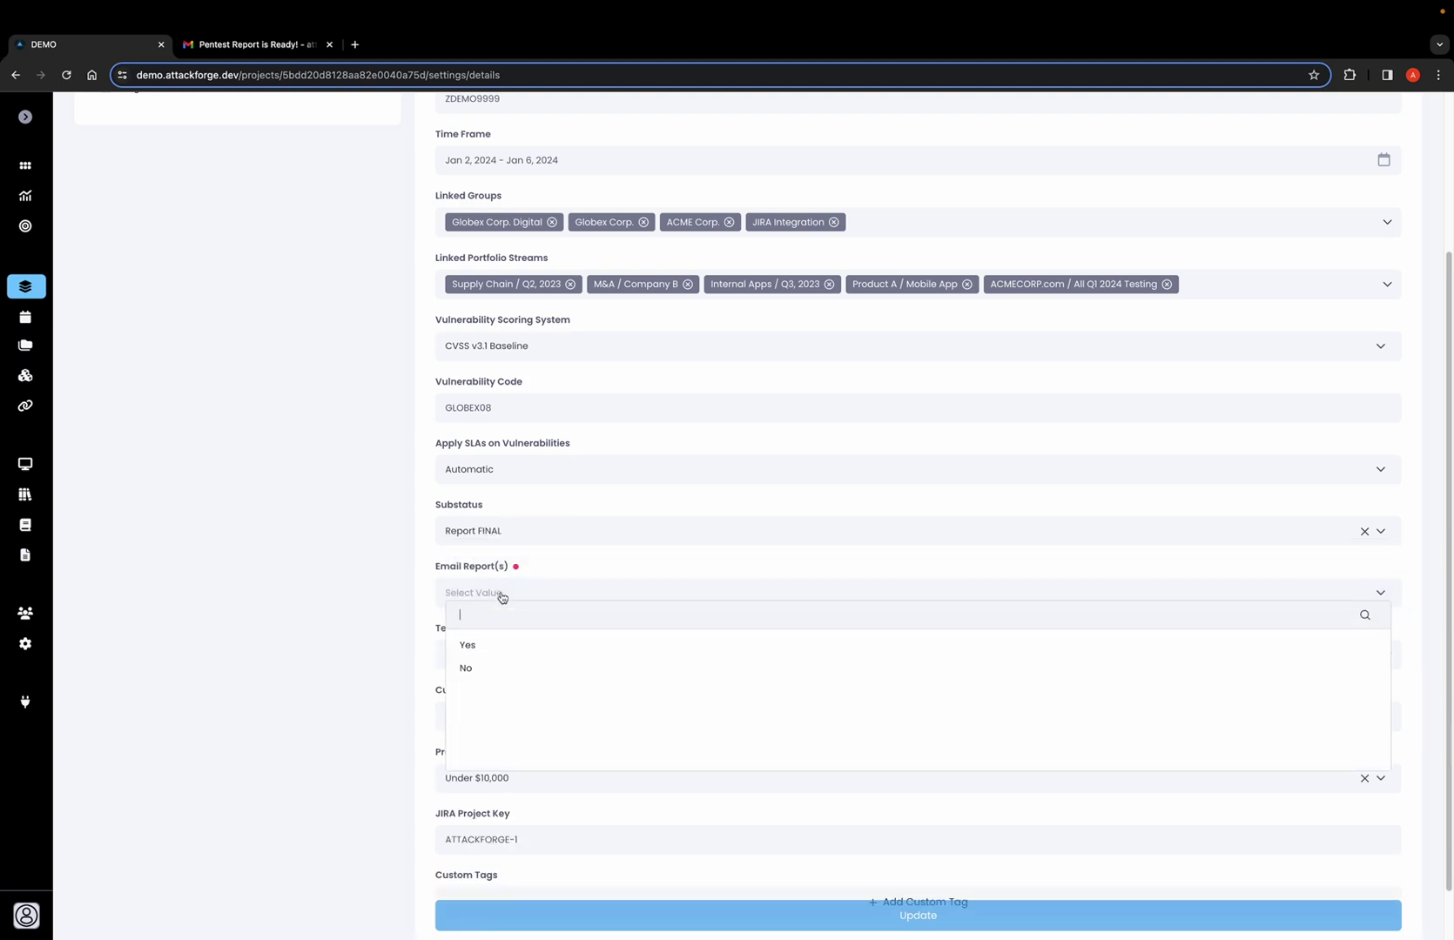
pyautogui.click(498, 650)
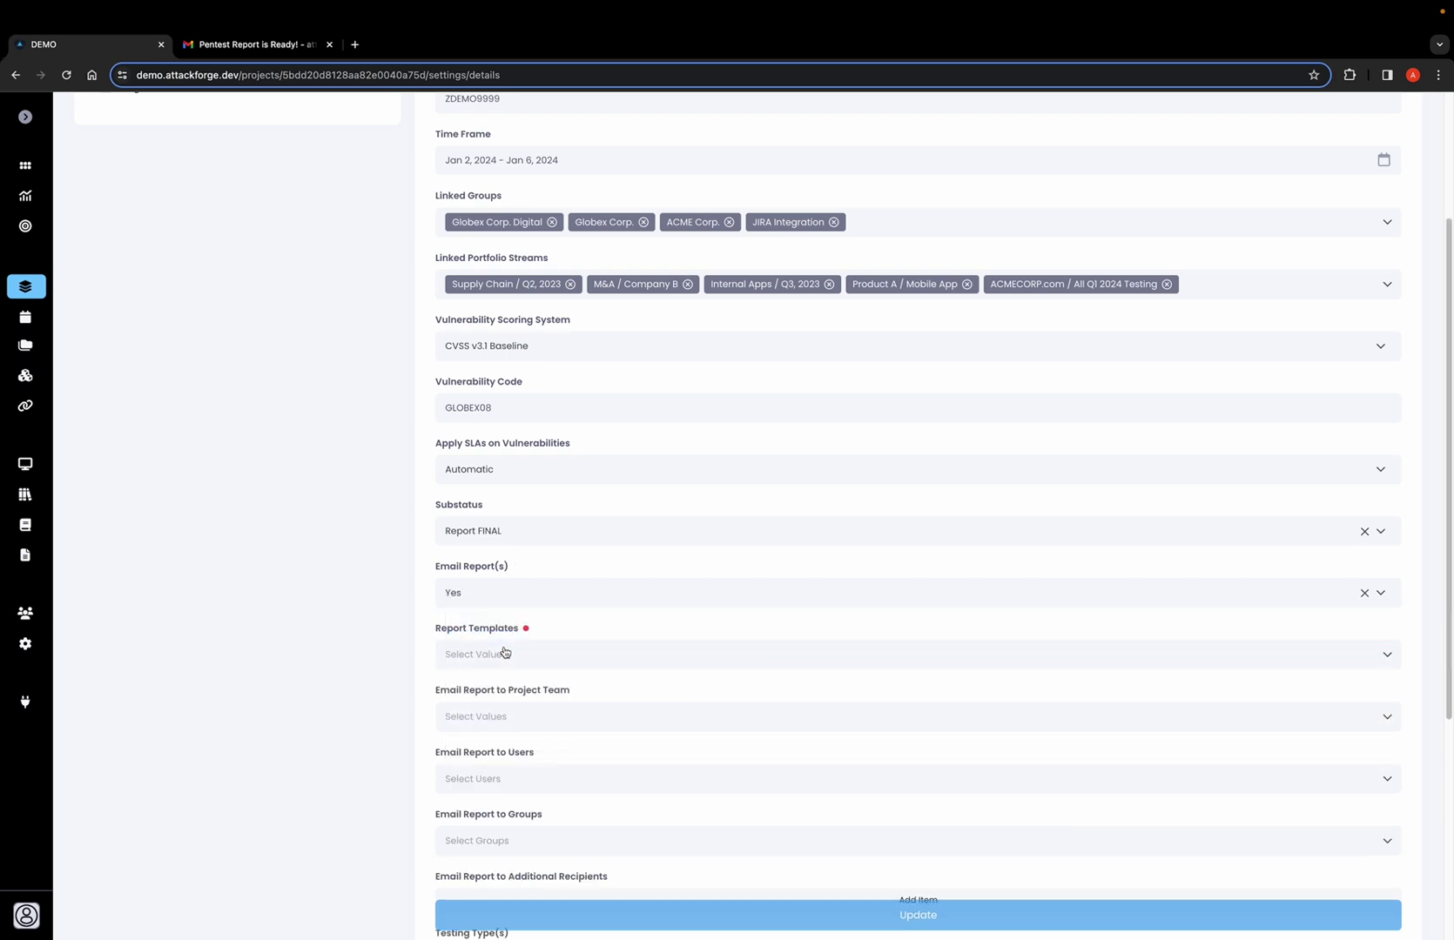
pyautogui.click(509, 655)
pyautogui.scroll(-2, 558, 633)
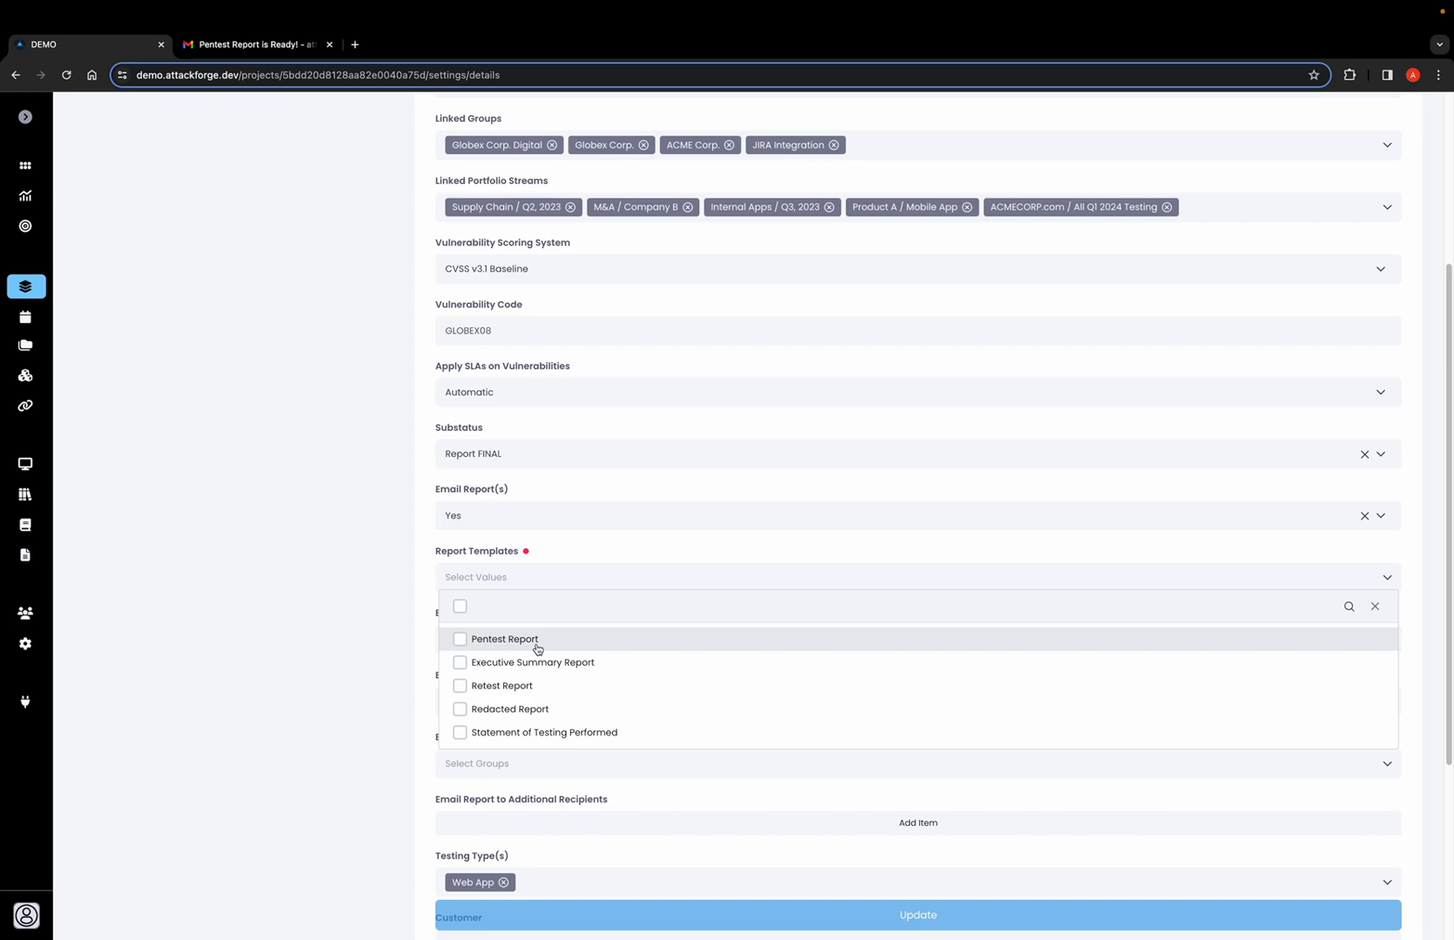
pyautogui.click(536, 647)
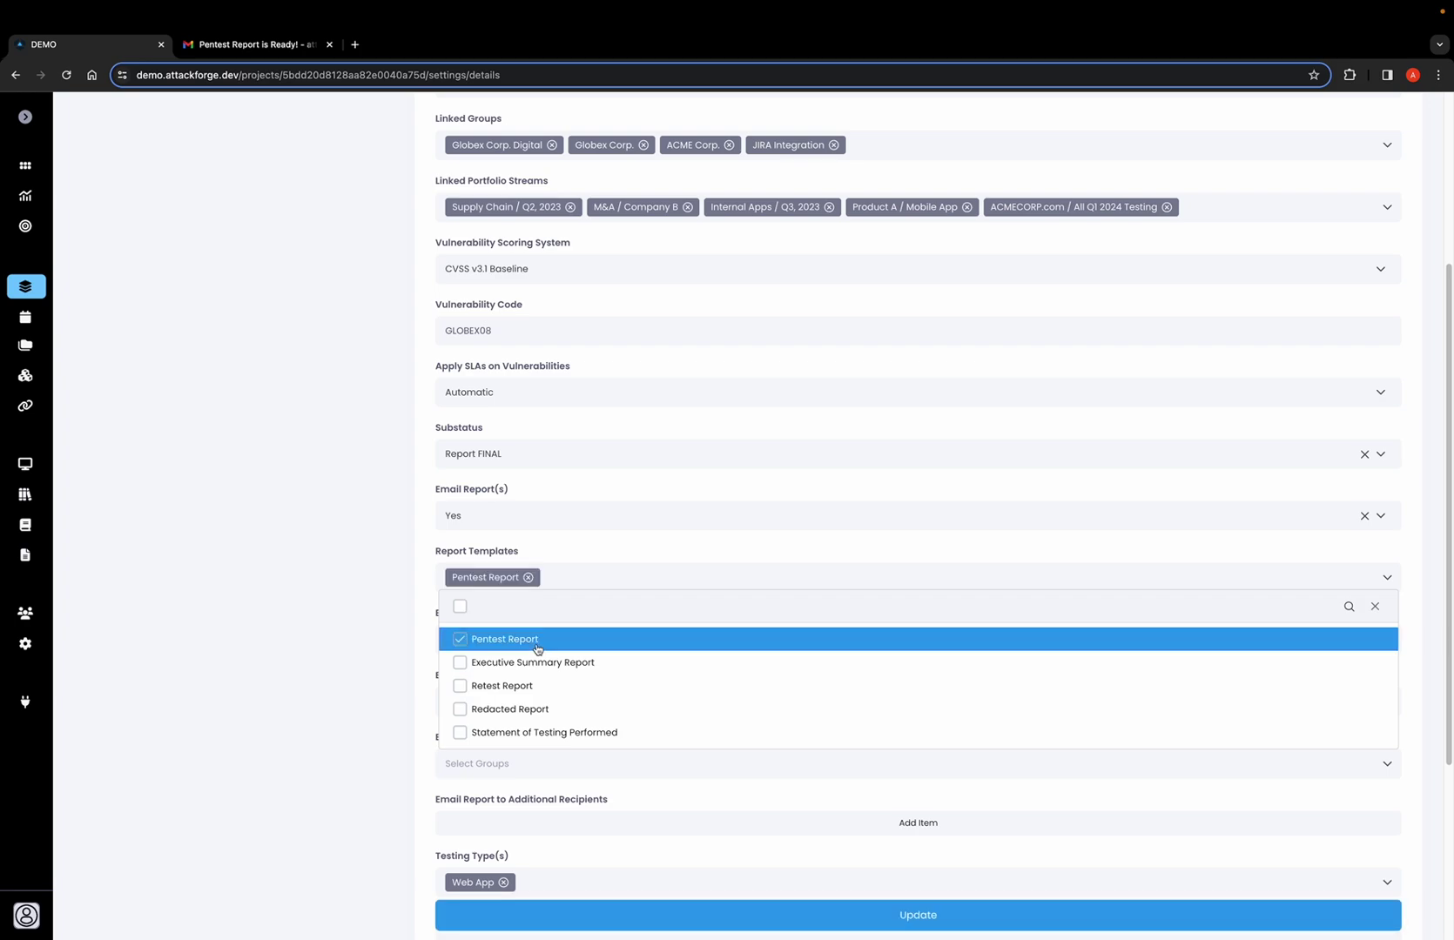
pyautogui.click(398, 613)
pyautogui.scroll(-2, 445, 627)
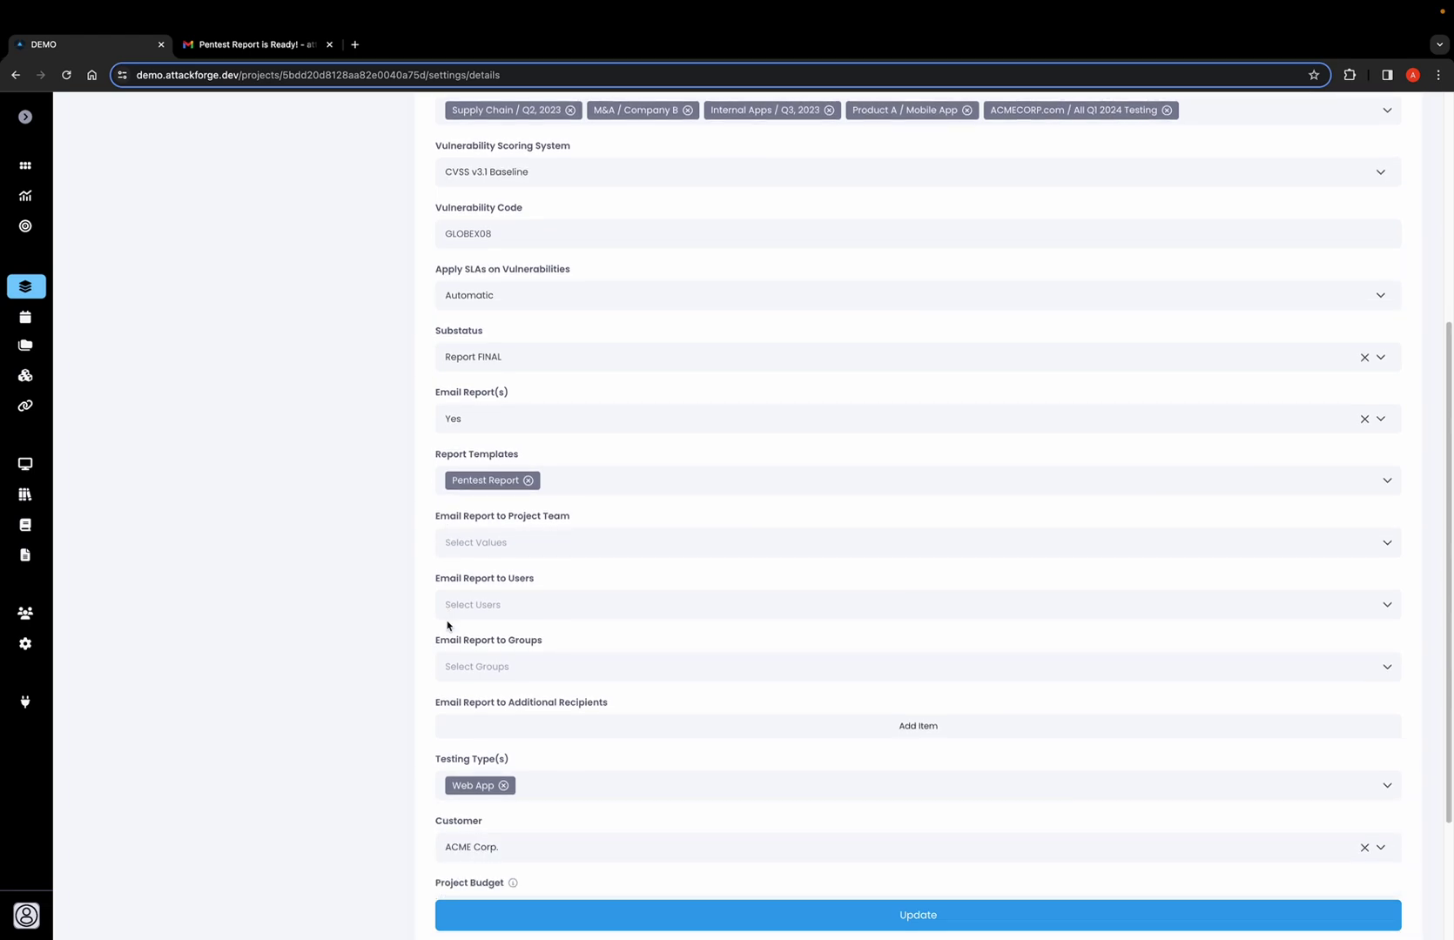
# Choose the Clients role as the project team recipients, leaving users and groups empty.
pyautogui.click(651, 545)
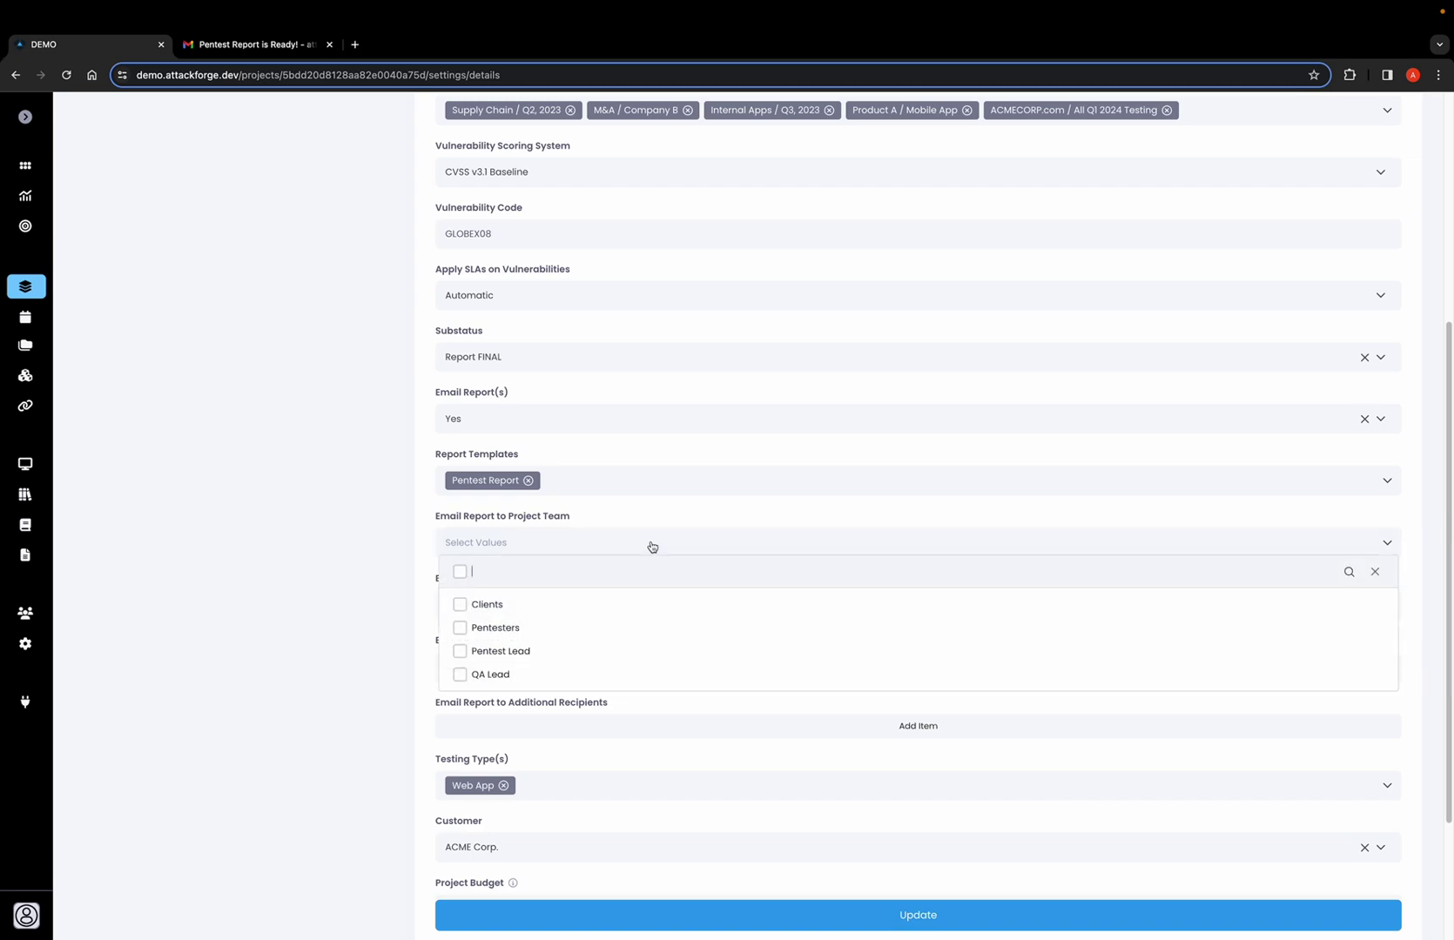
pyautogui.click(582, 610)
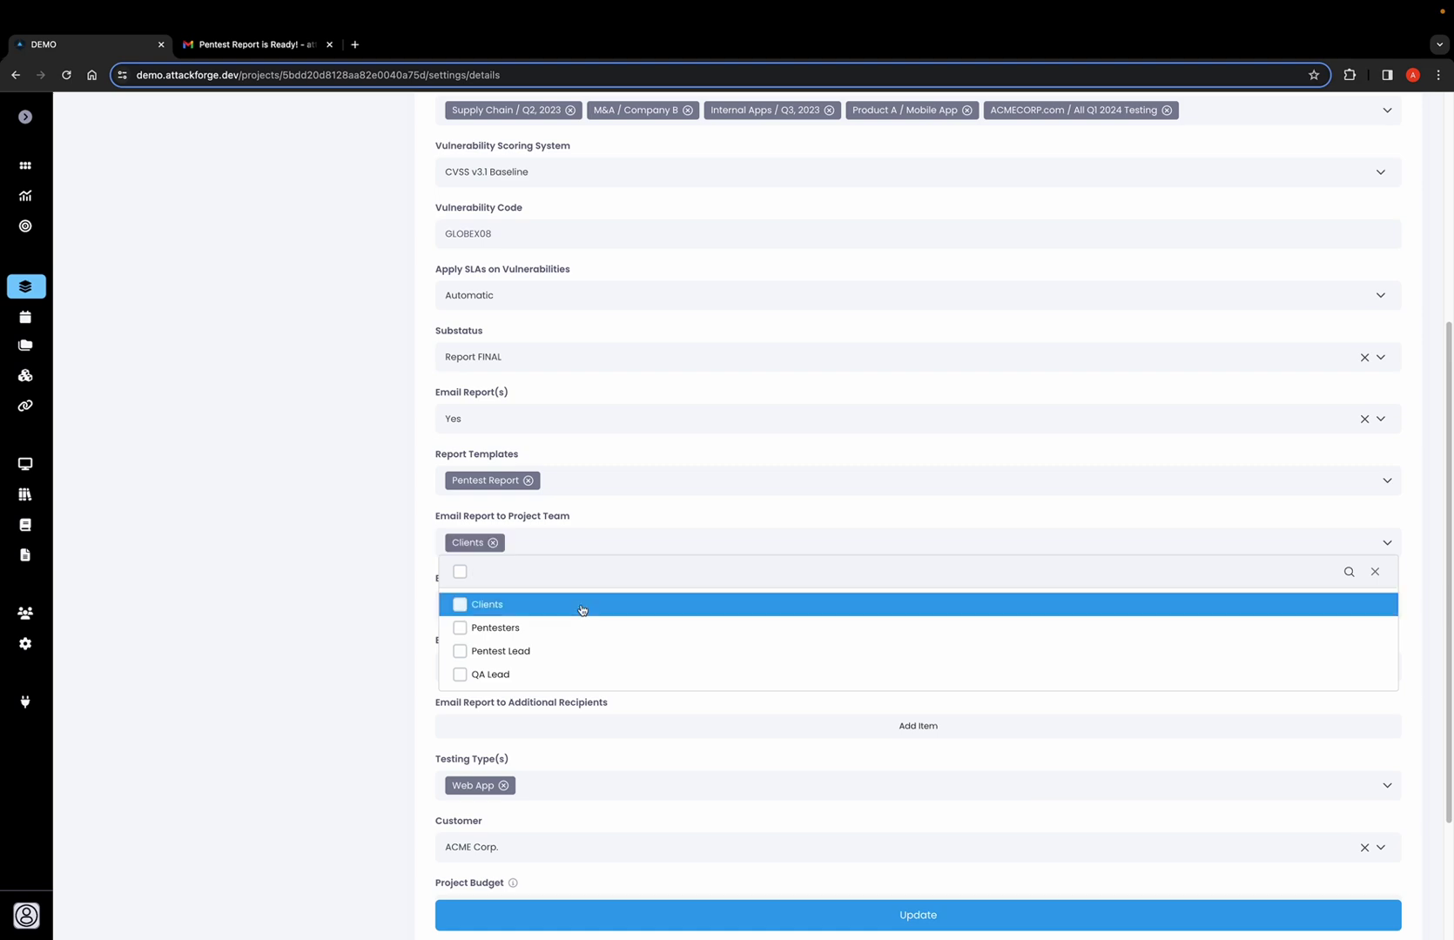
pyautogui.click(420, 568)
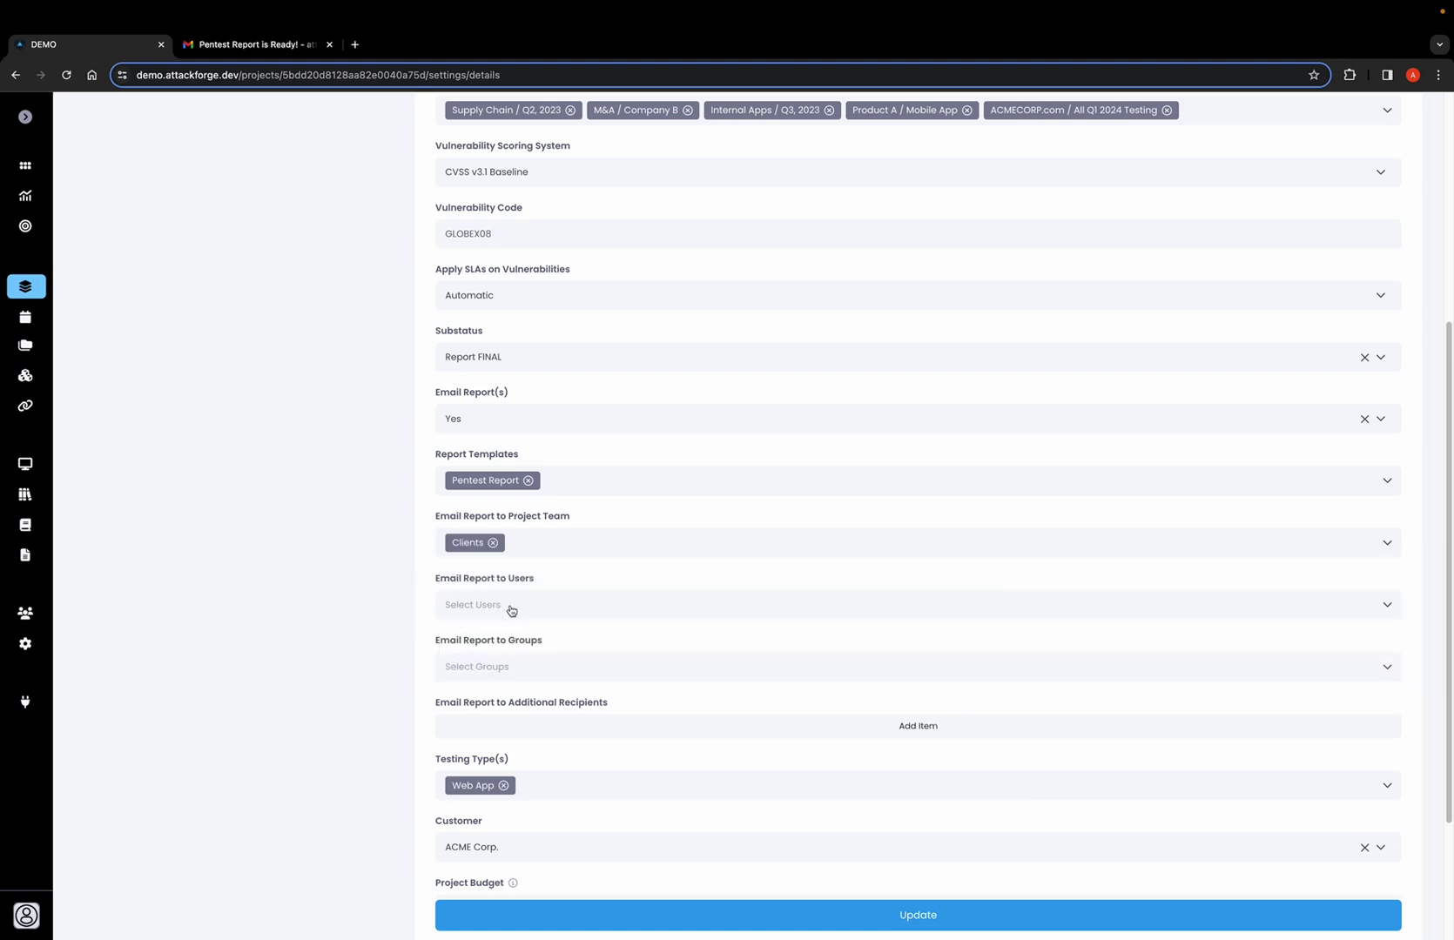
pyautogui.click(511, 610)
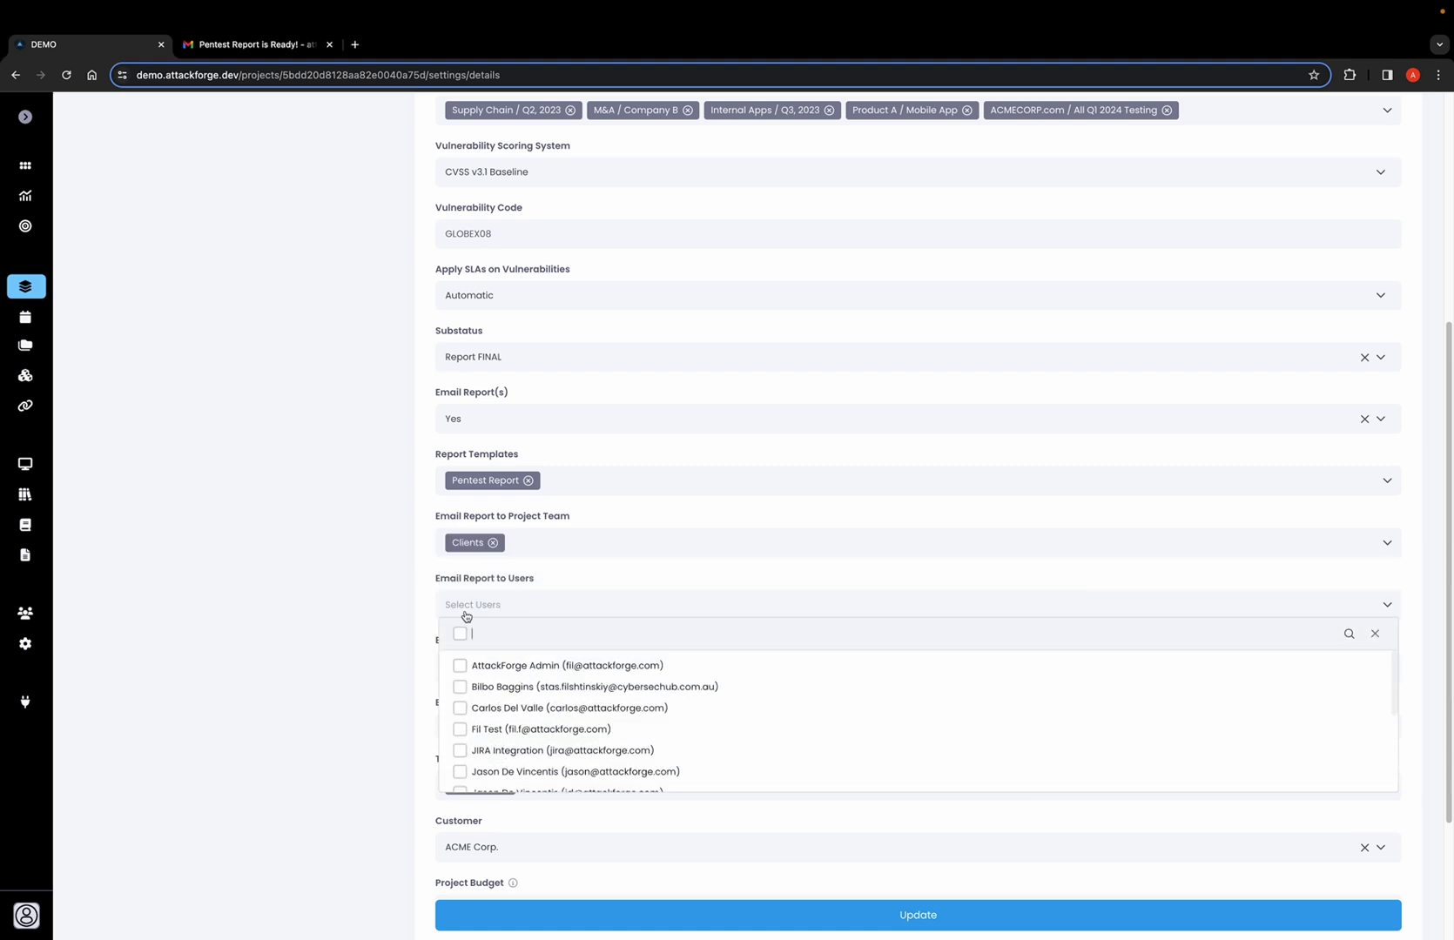
pyautogui.click(402, 615)
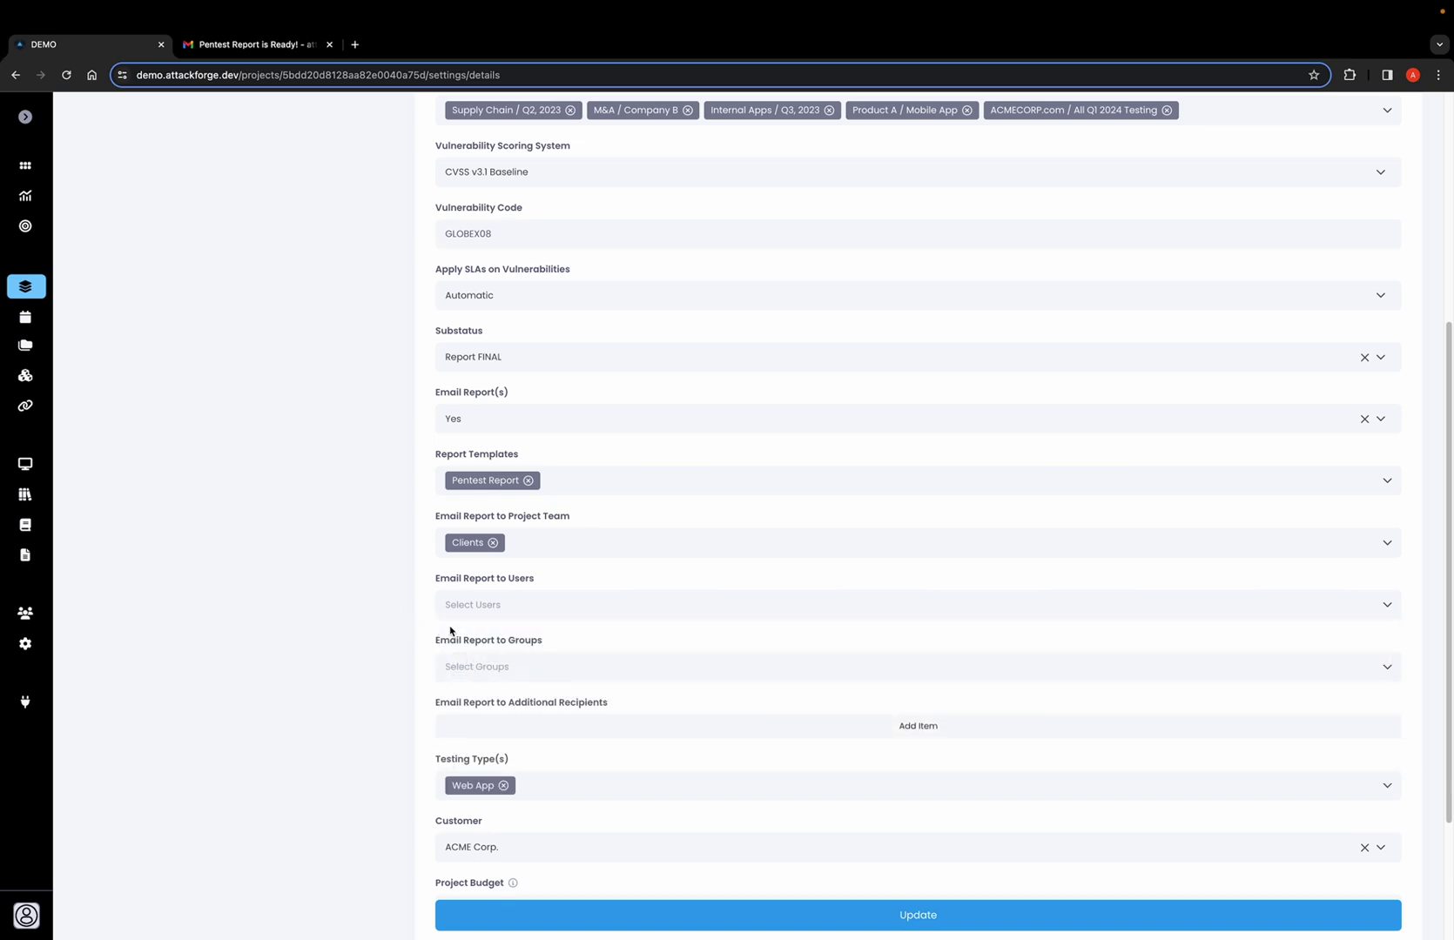
pyautogui.click(484, 666)
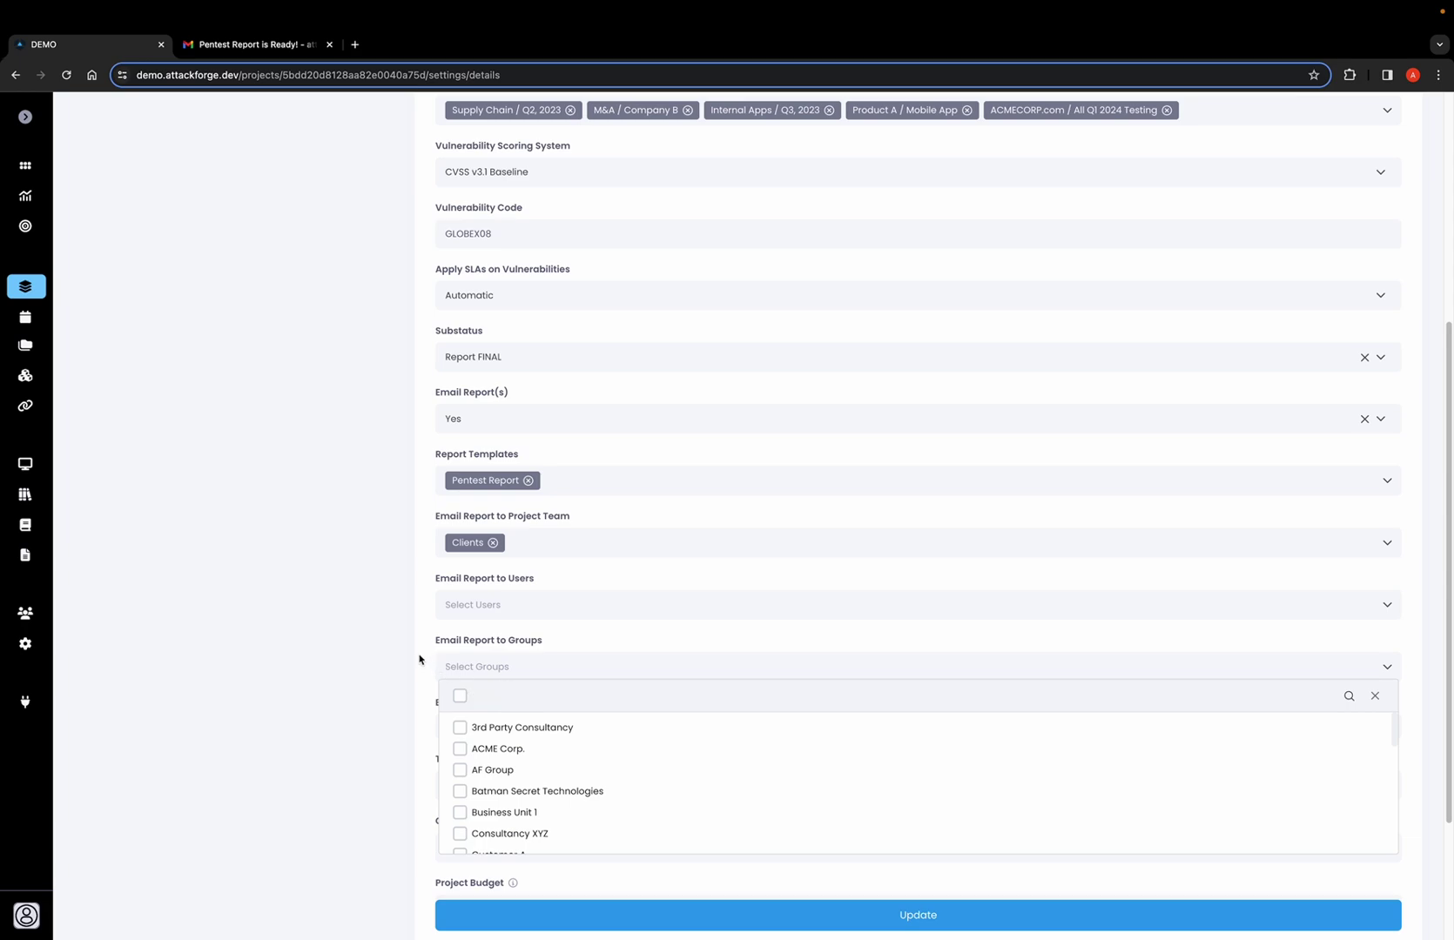
pyautogui.click(418, 660)
# Add an additional recipient e-mail address, save the project settings, and go to Gmail.
pyautogui.scroll(-1, 422, 658)
pyautogui.click(518, 673)
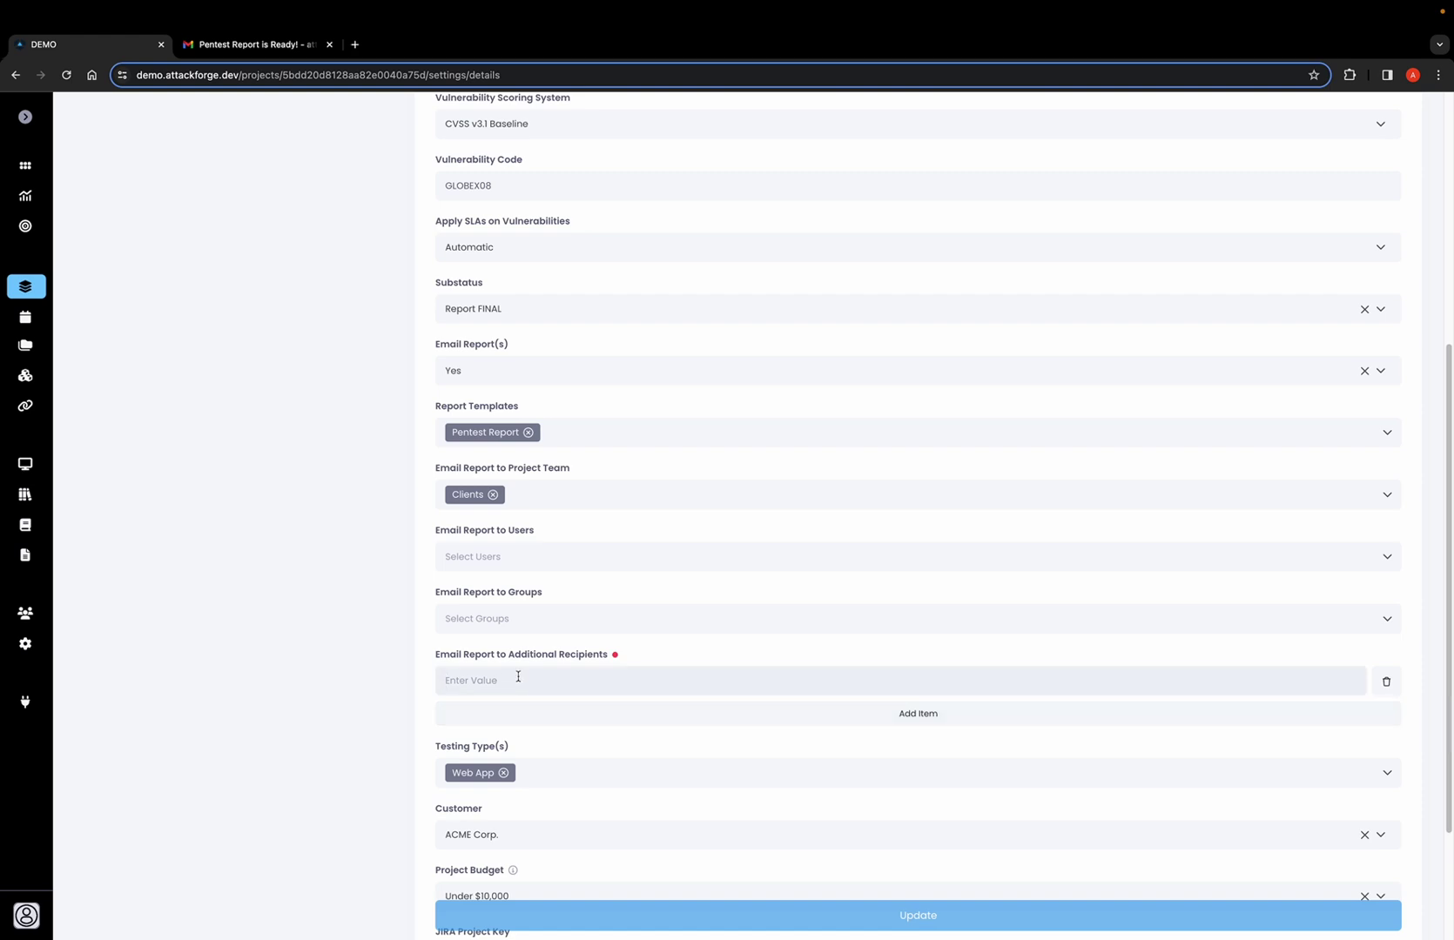
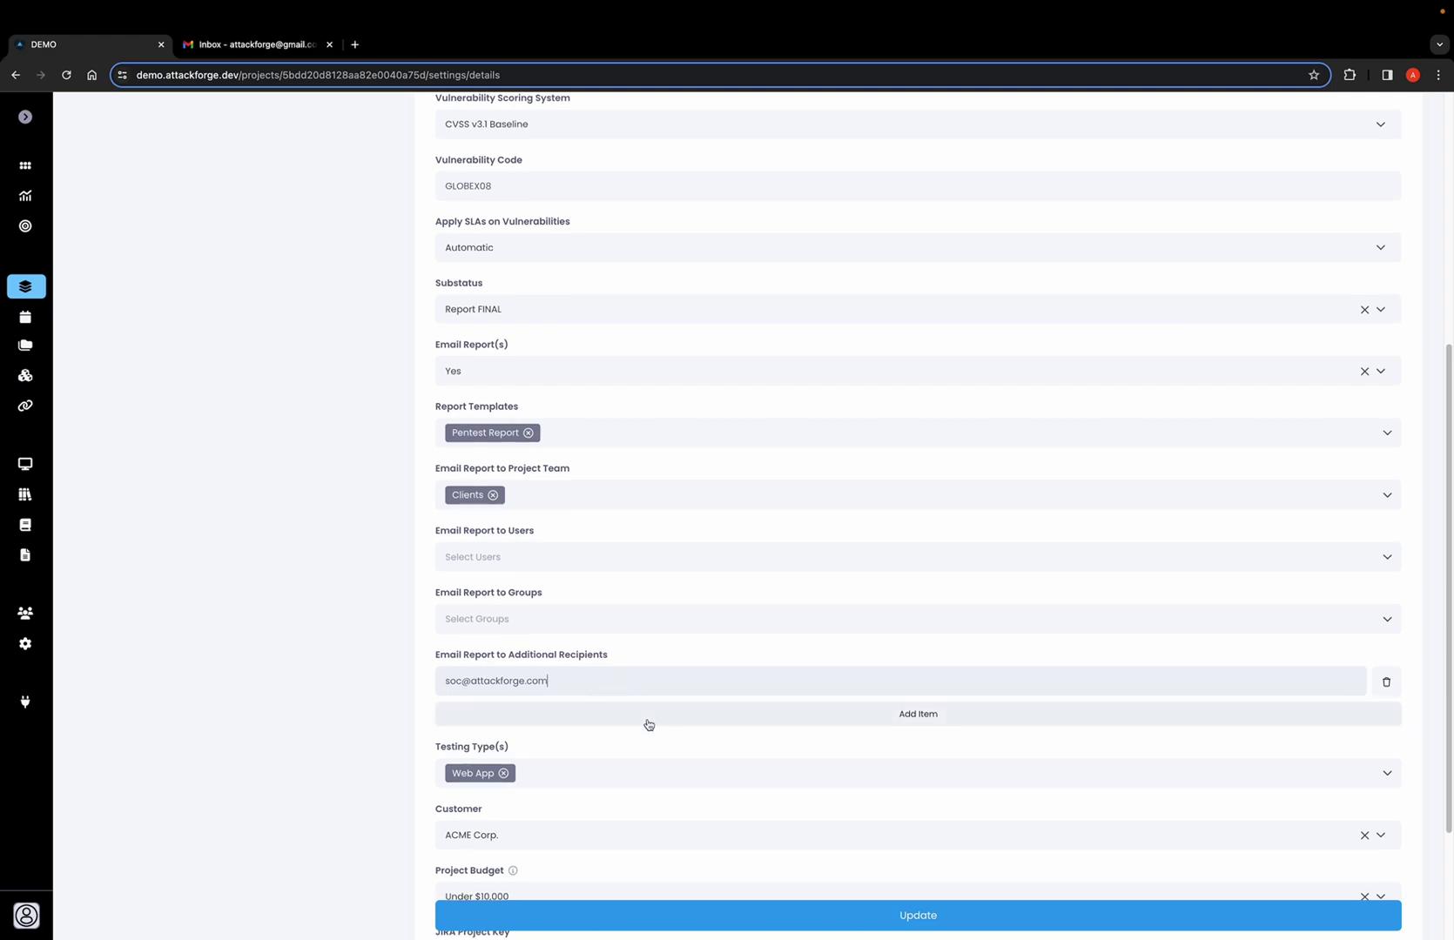
pyautogui.scroll(-2, 682, 798)
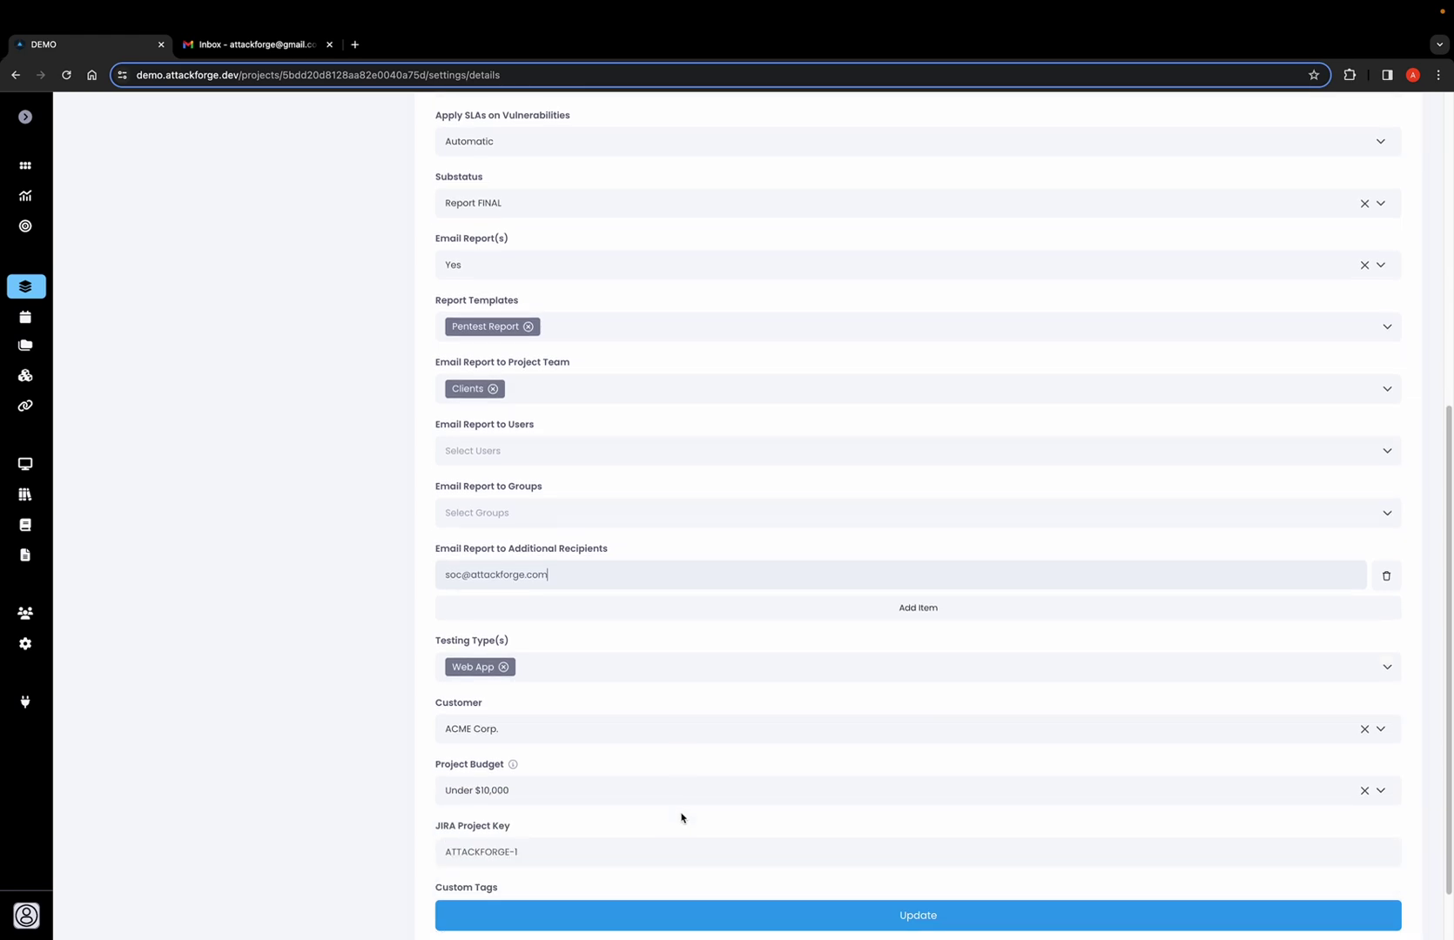
pyautogui.click(697, 917)
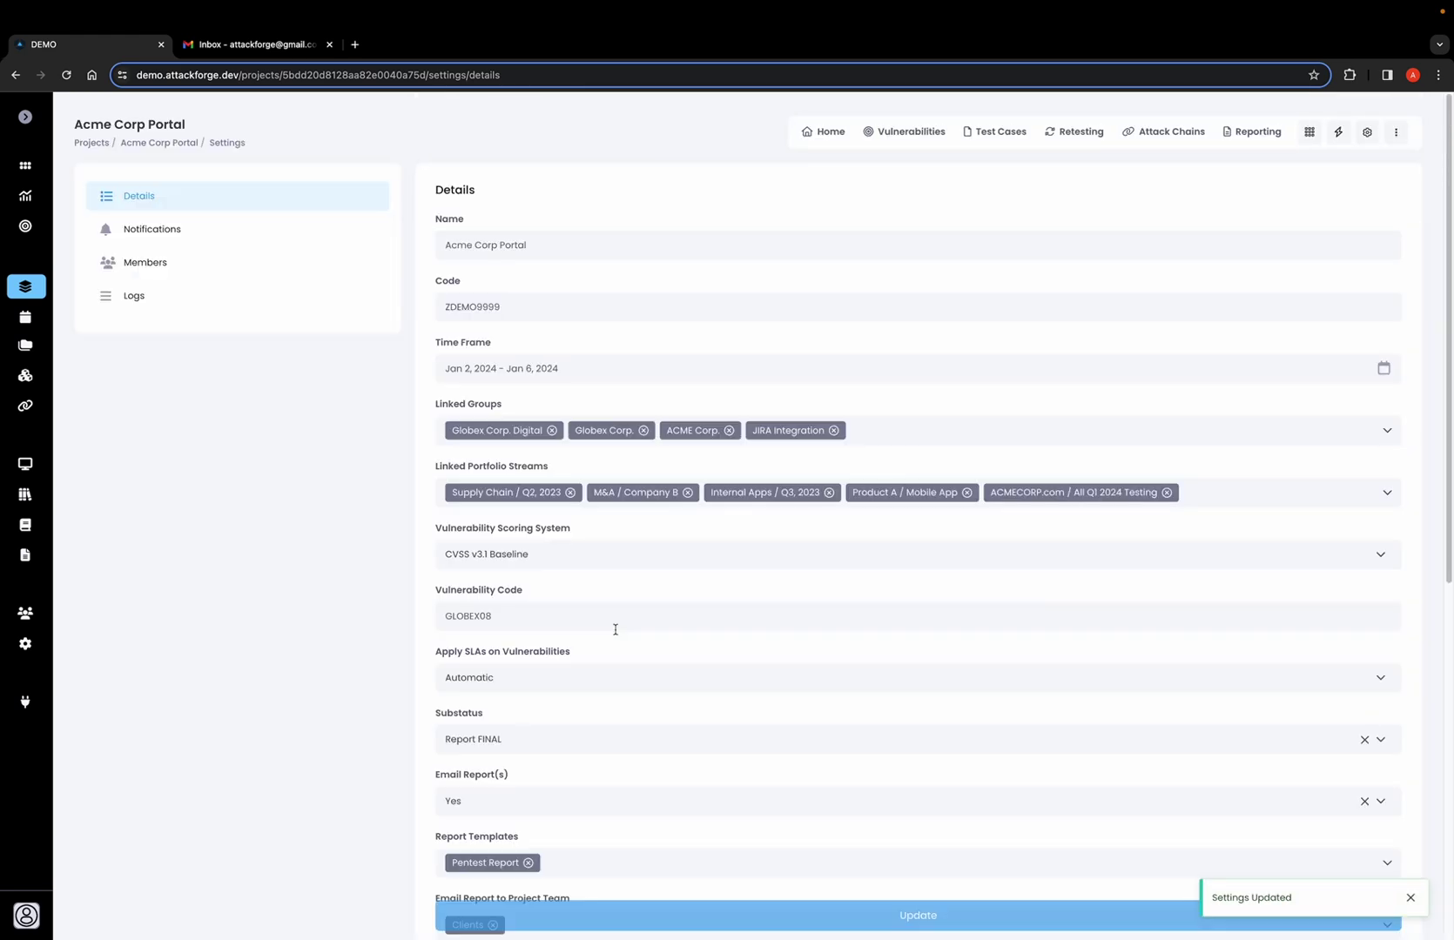
pyautogui.scroll(-2, 601, 627)
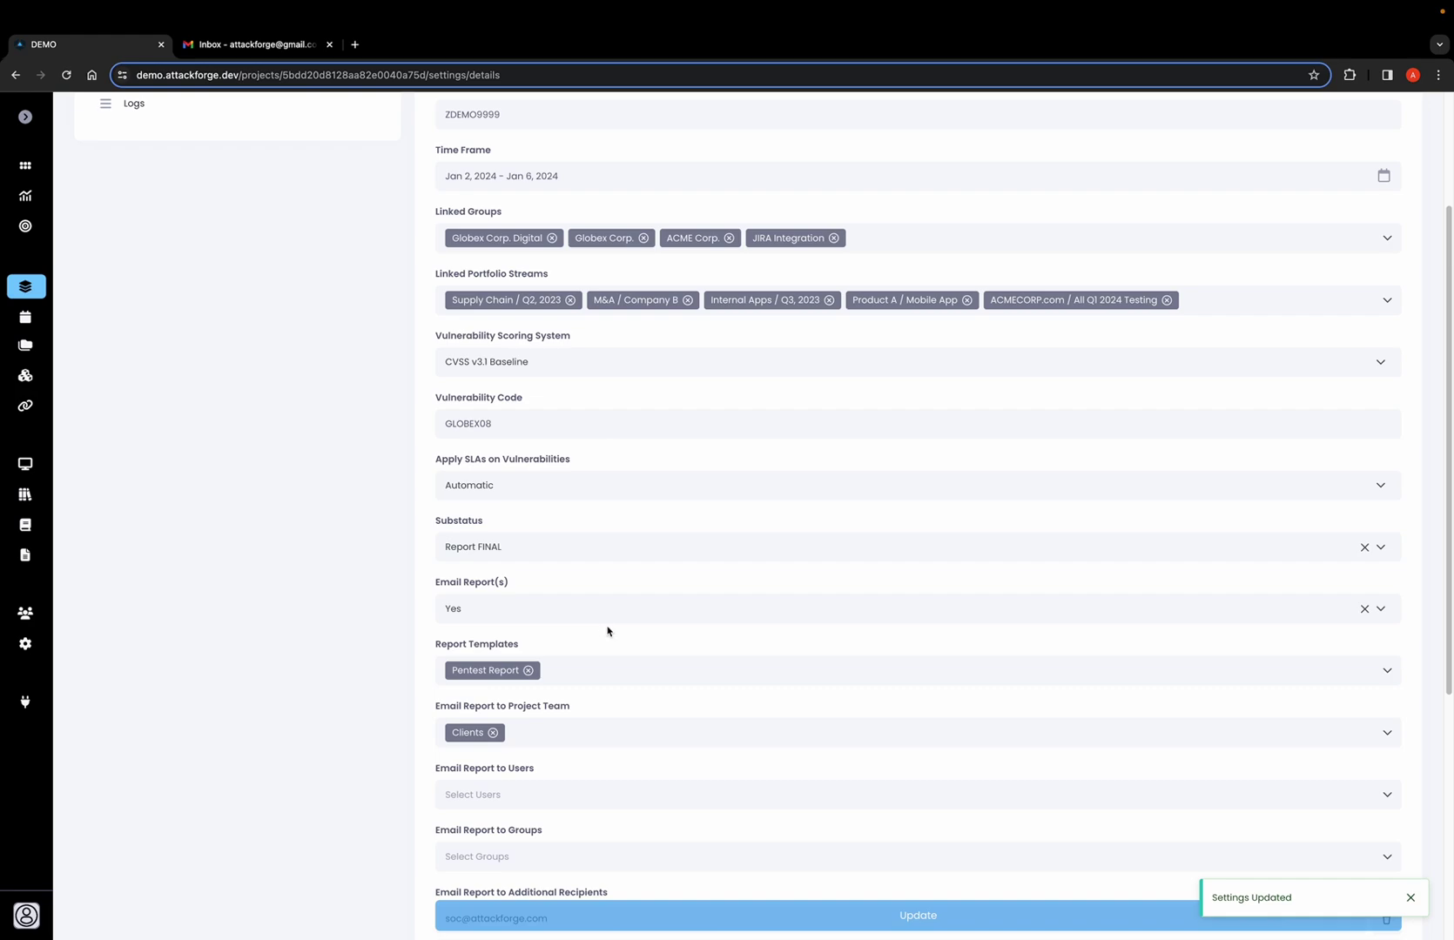
pyautogui.click(228, 48)
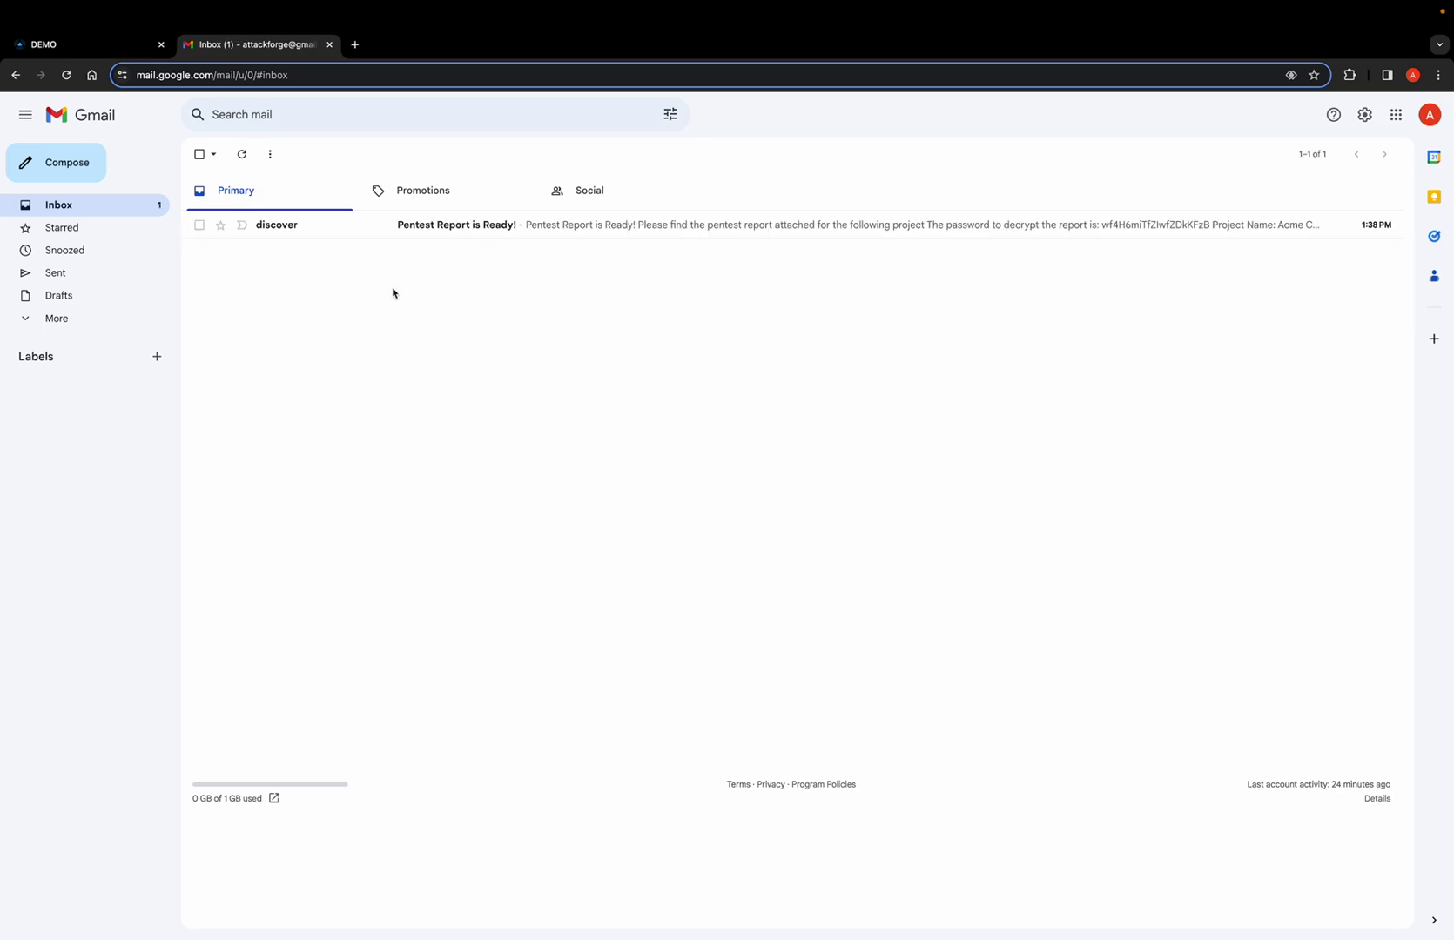
# Open the new report email, copy its password, and download Acme_Corp_Portal_report.pdf.
pyautogui.click(384, 232)
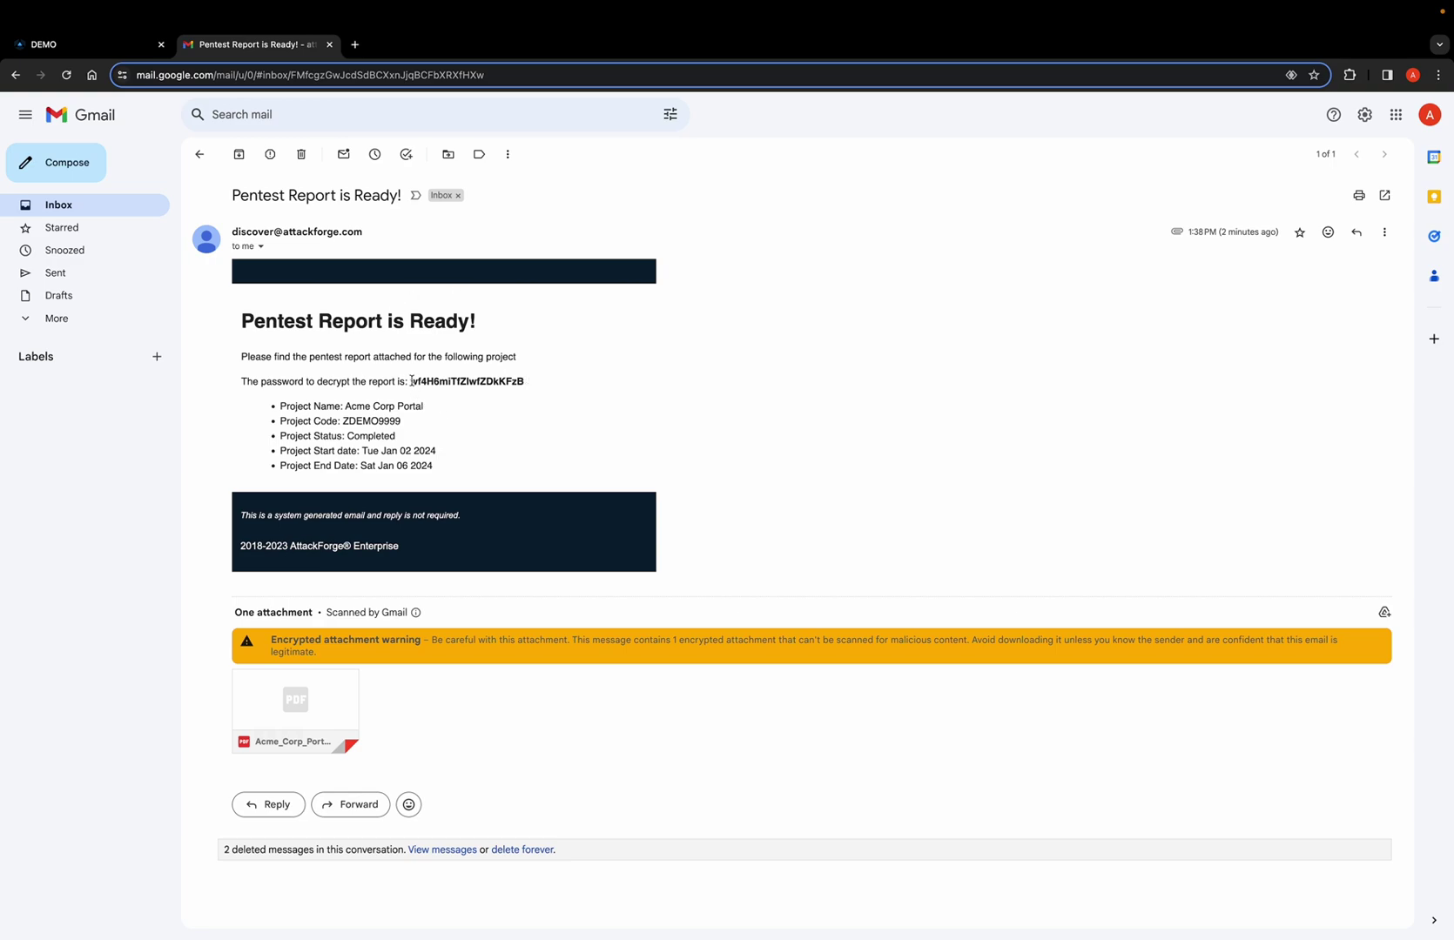
pyautogui.moveTo(411, 381); pyautogui.dragTo(522, 378)
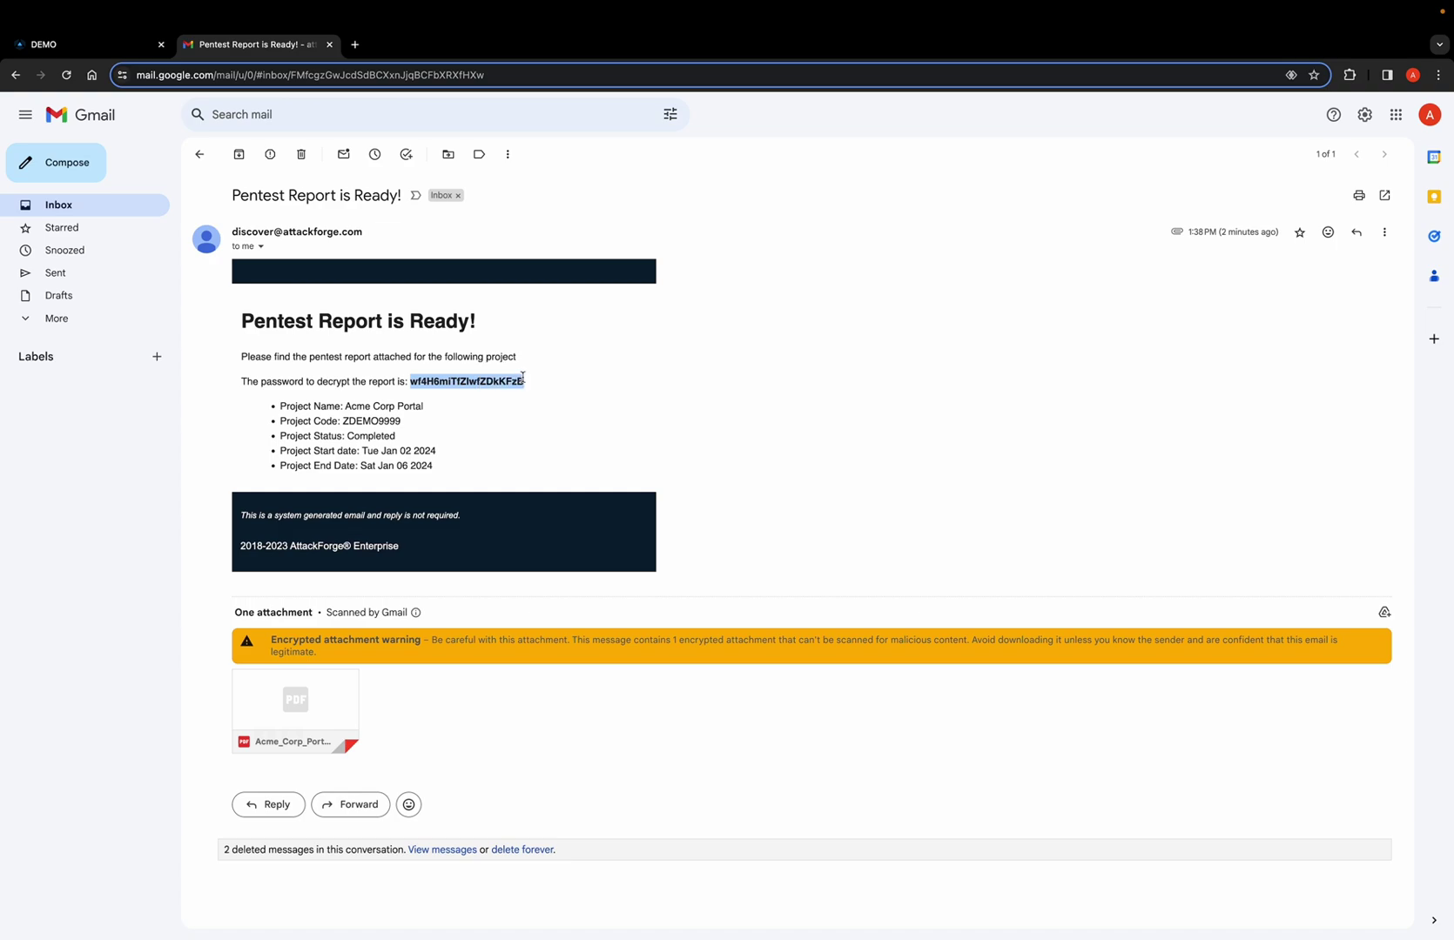
pyautogui.click(655, 409)
pyautogui.moveTo(317, 720)
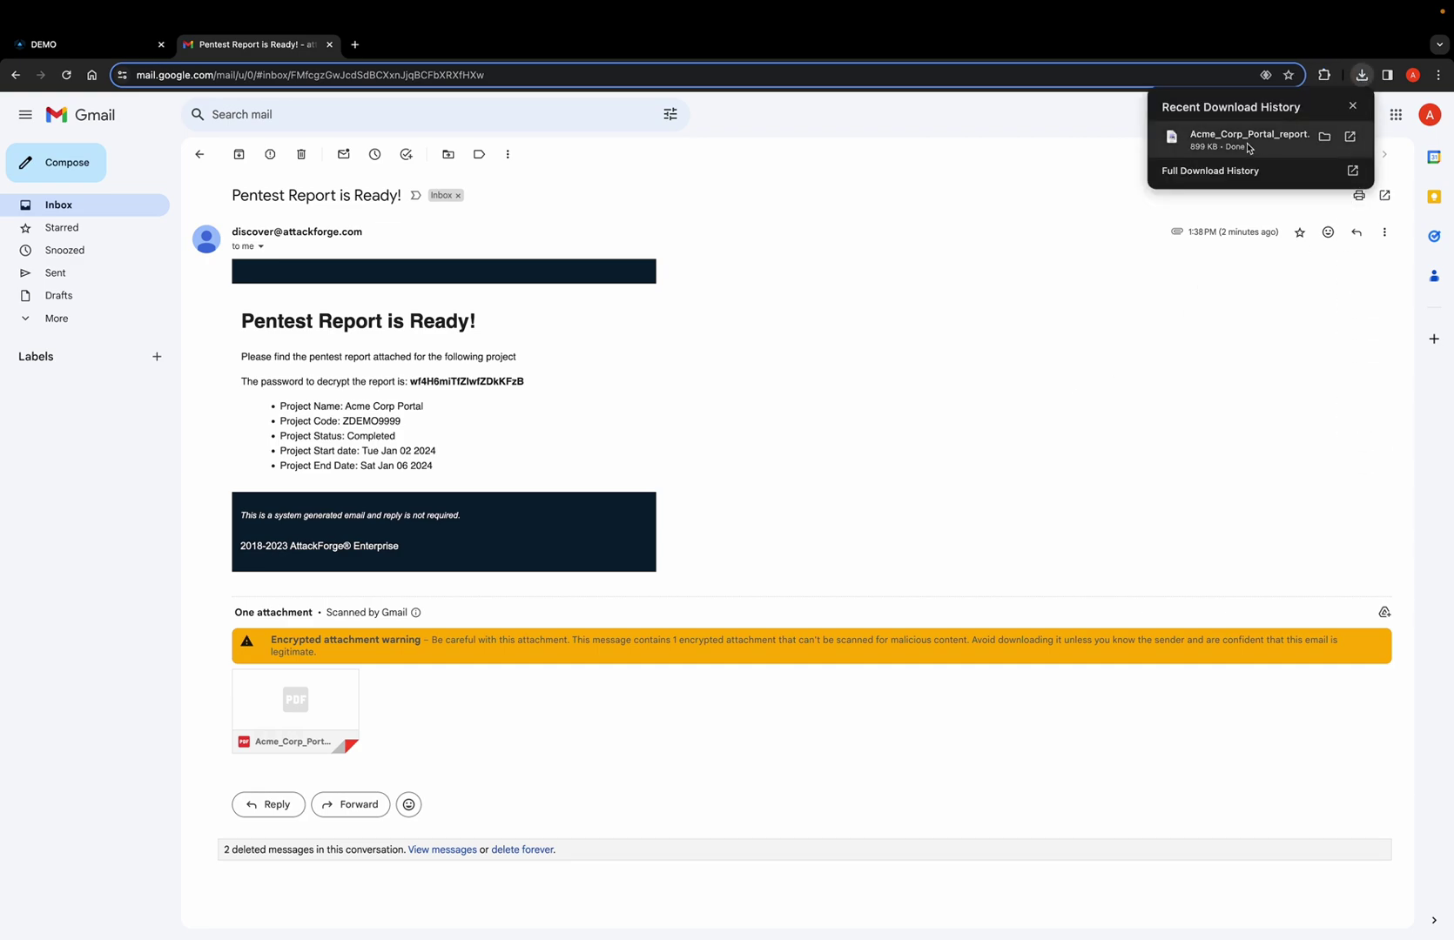
# Unlock the downloaded Acme_Corp_Portal_report.pdf by pasting in the copied password.
pyautogui.click(1248, 145)
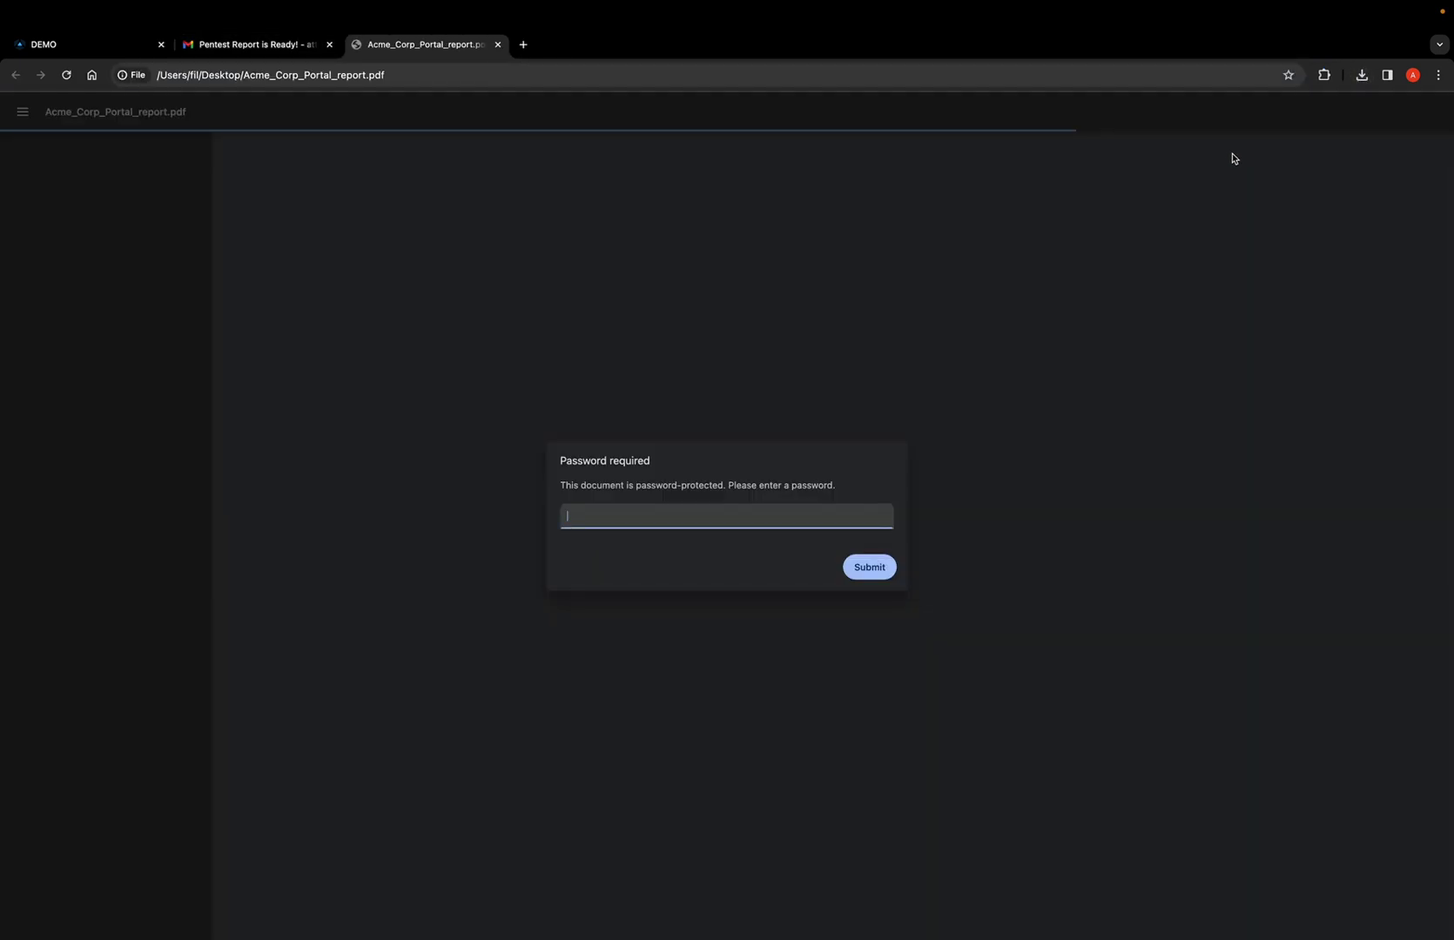
pyautogui.press('super+v')
pyautogui.click(863, 573)
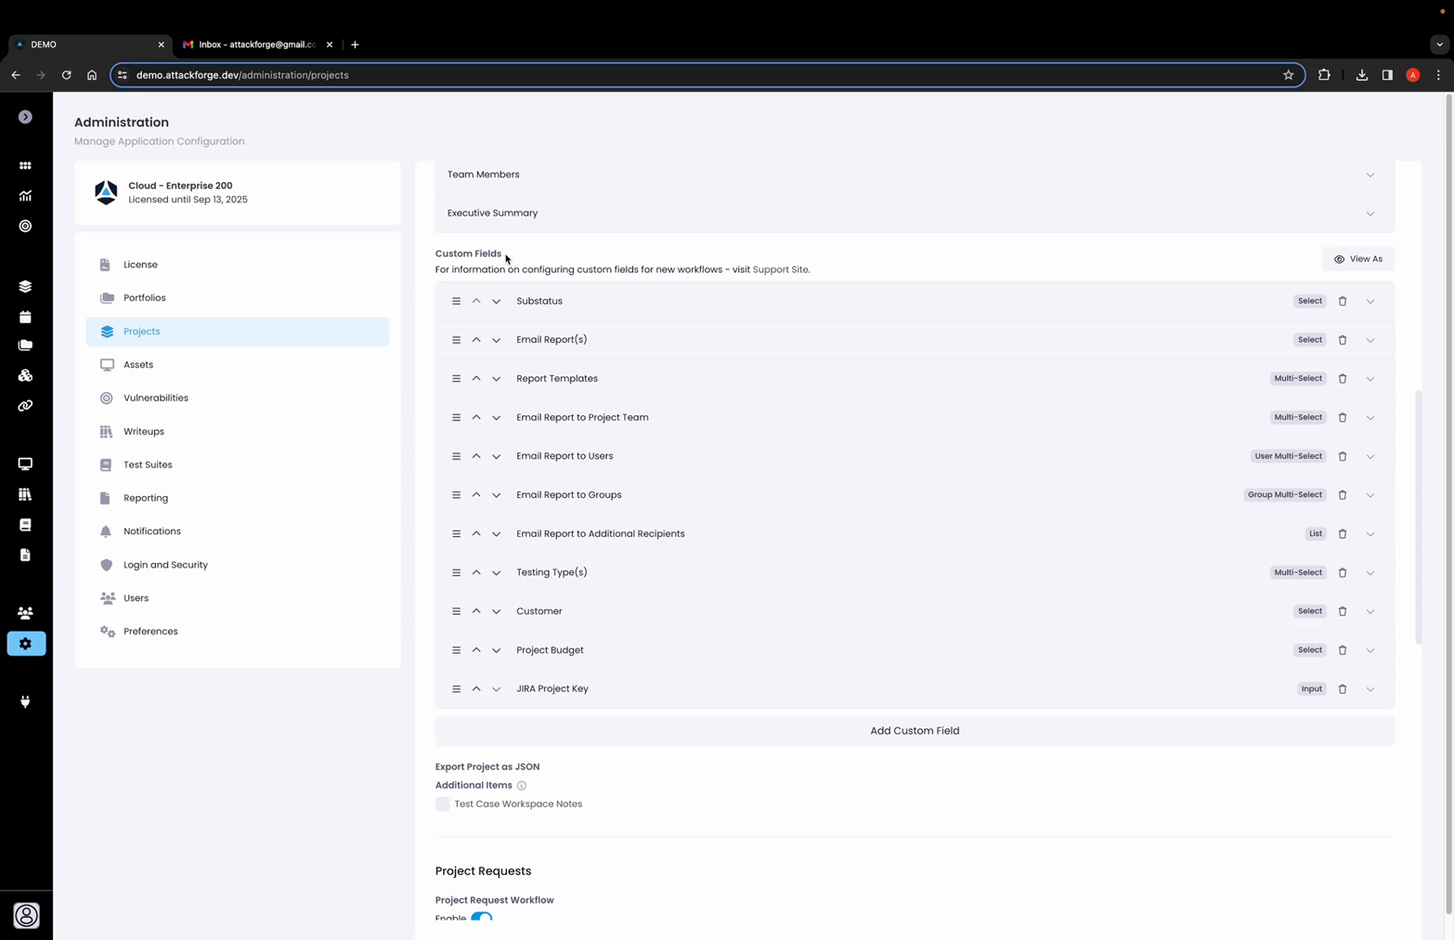
# Expand the Substatus custom field and review its options from Requirements through Closed.
pyautogui.click(589, 306)
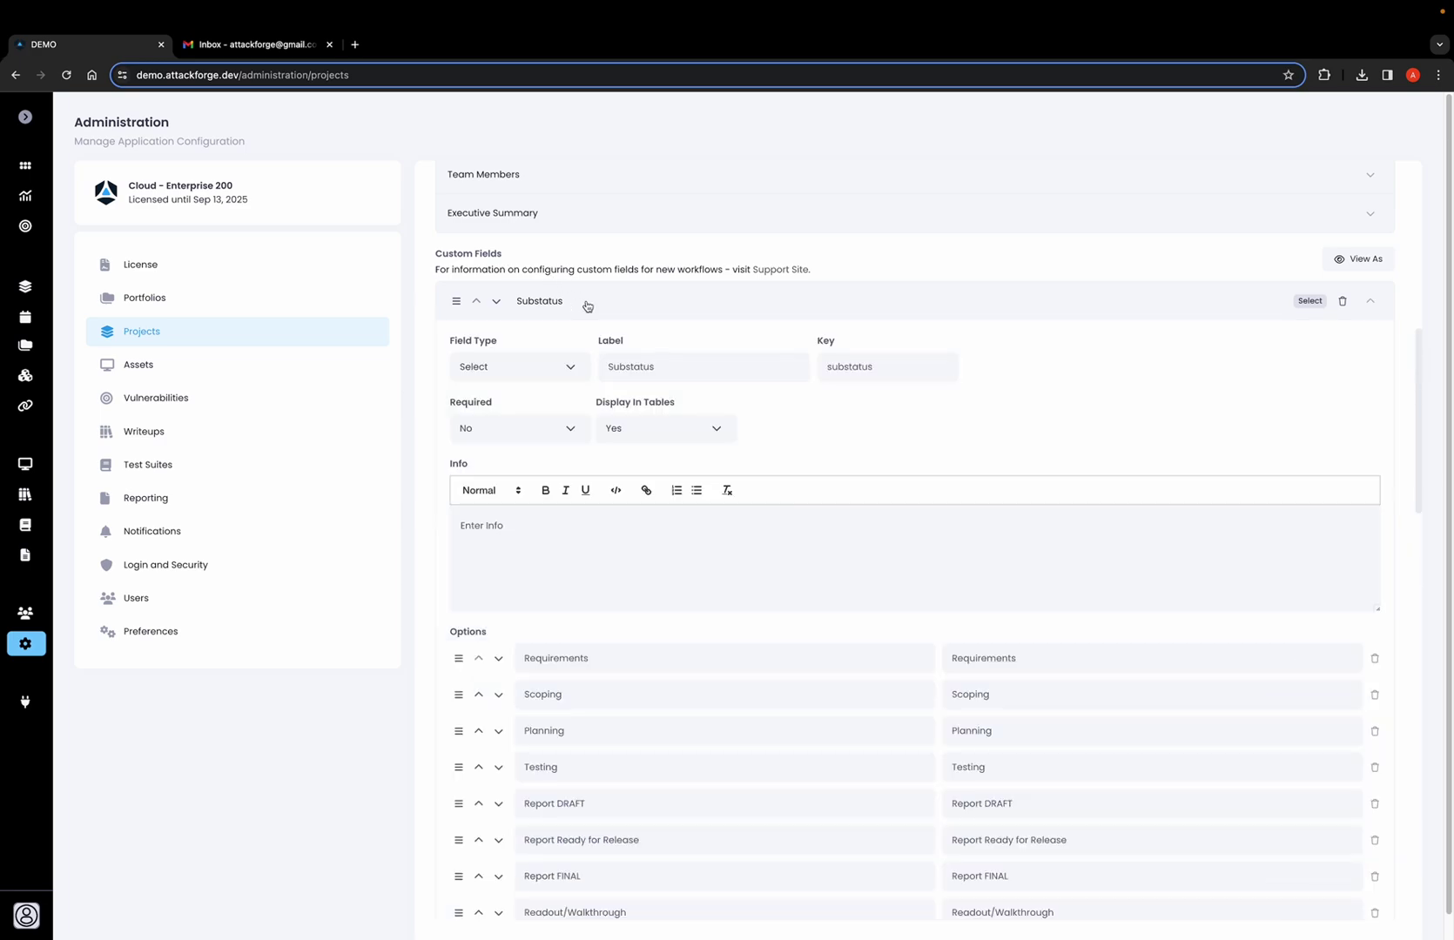
pyautogui.scroll(-1, 612, 426)
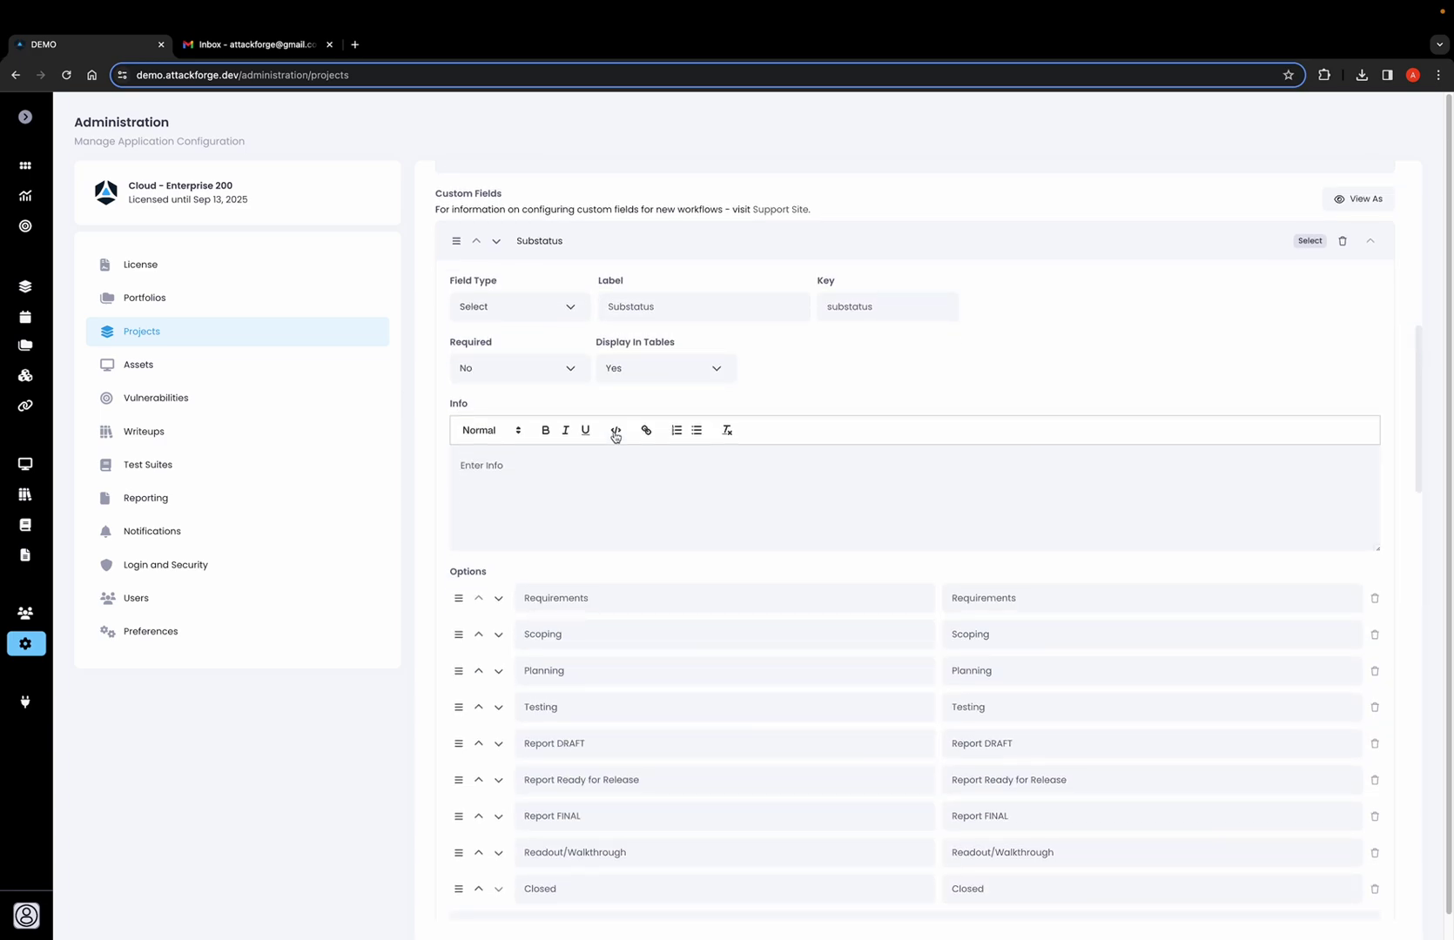
pyautogui.scroll(-1, 643, 496)
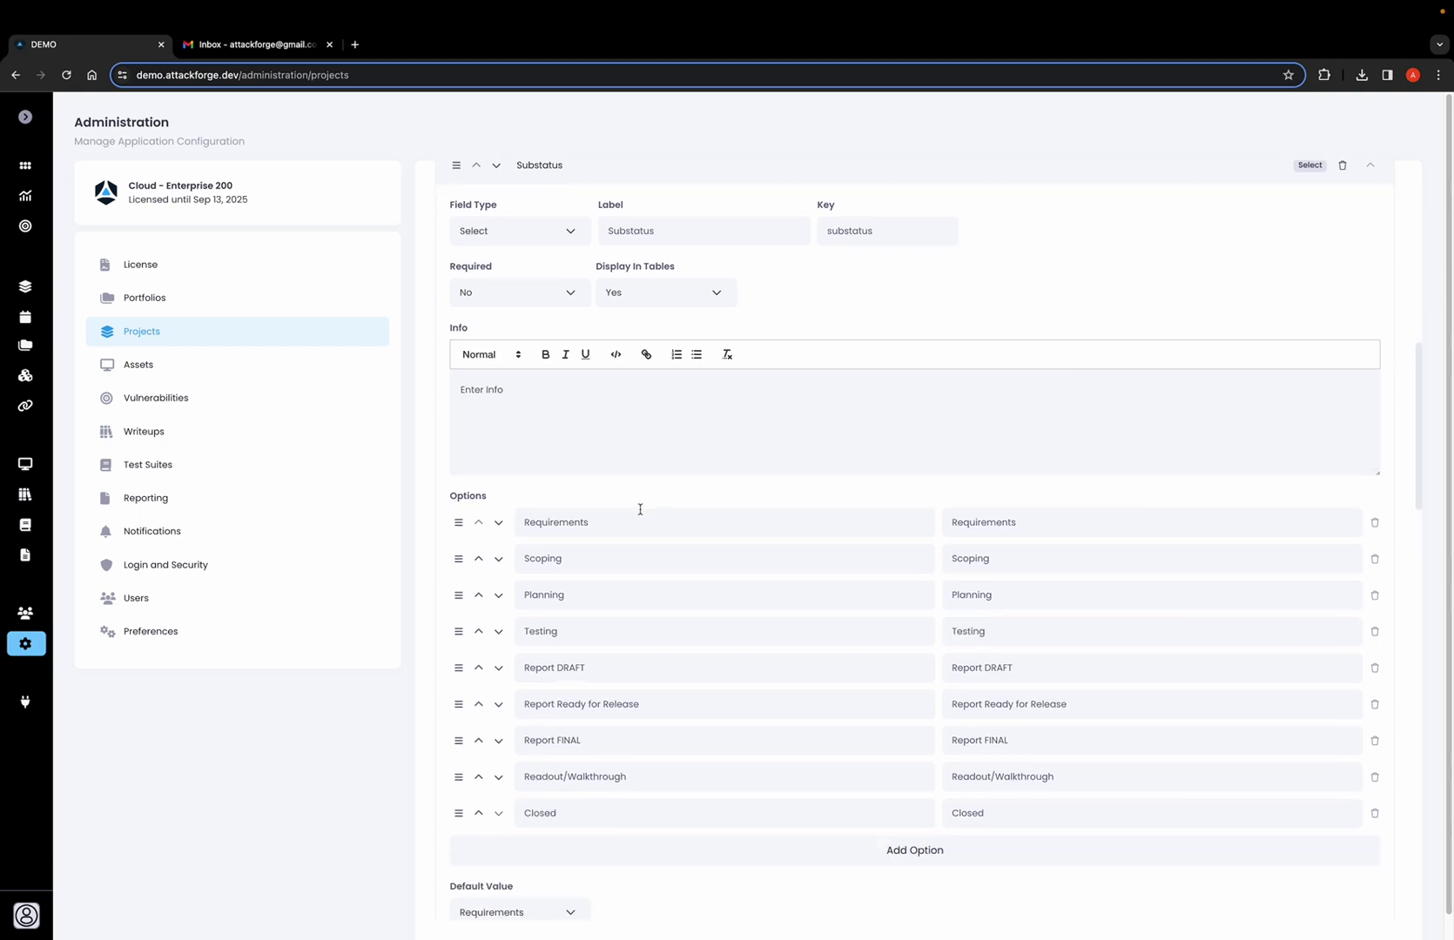
pyautogui.scroll(-1, 640, 510)
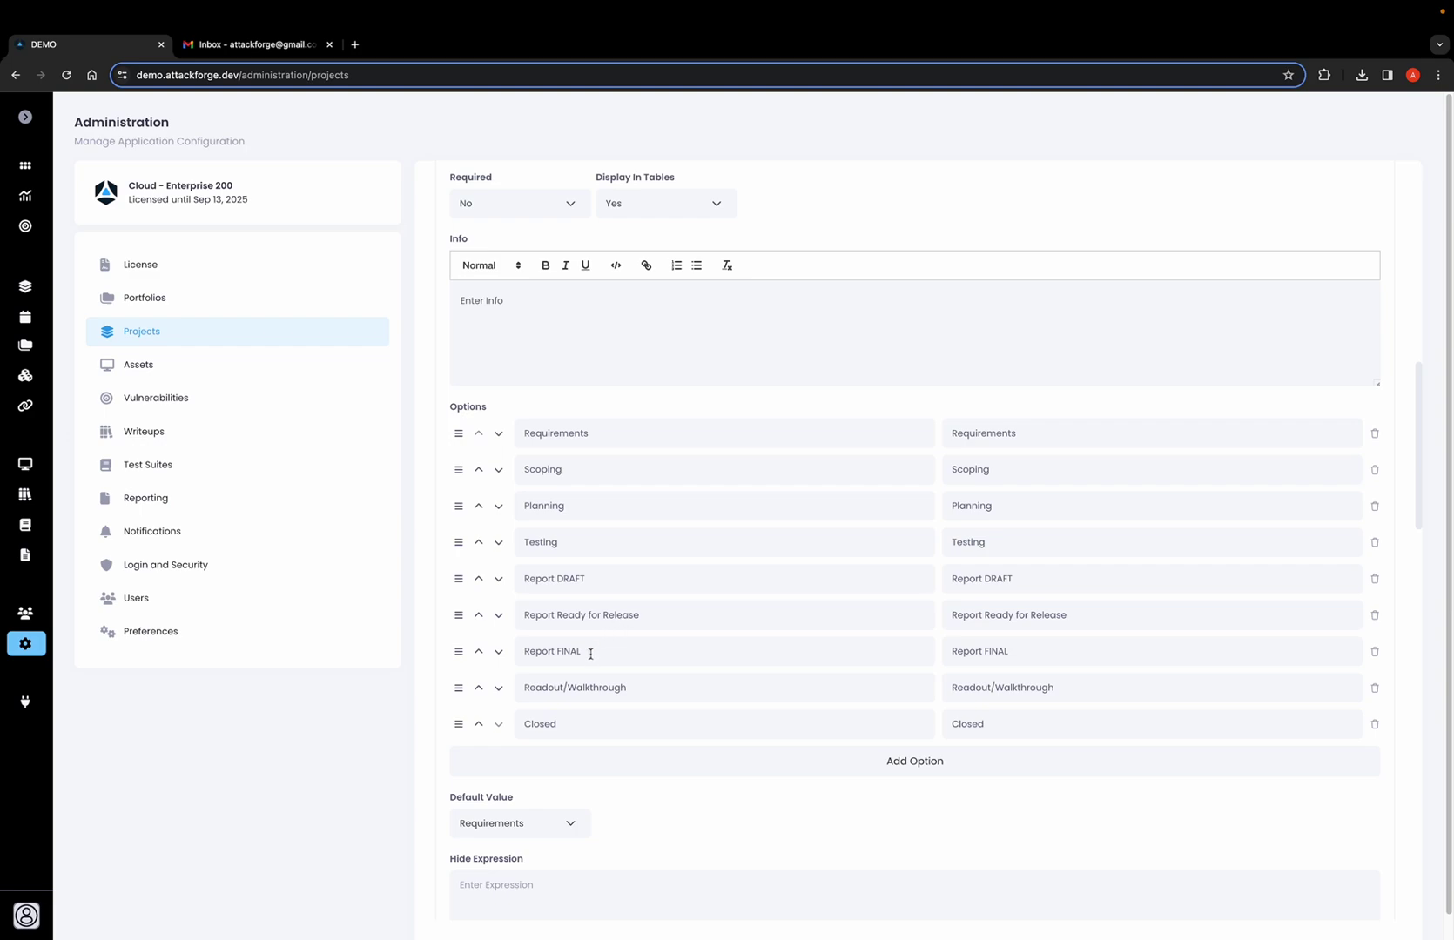
pyautogui.scroll(2, 640, 470)
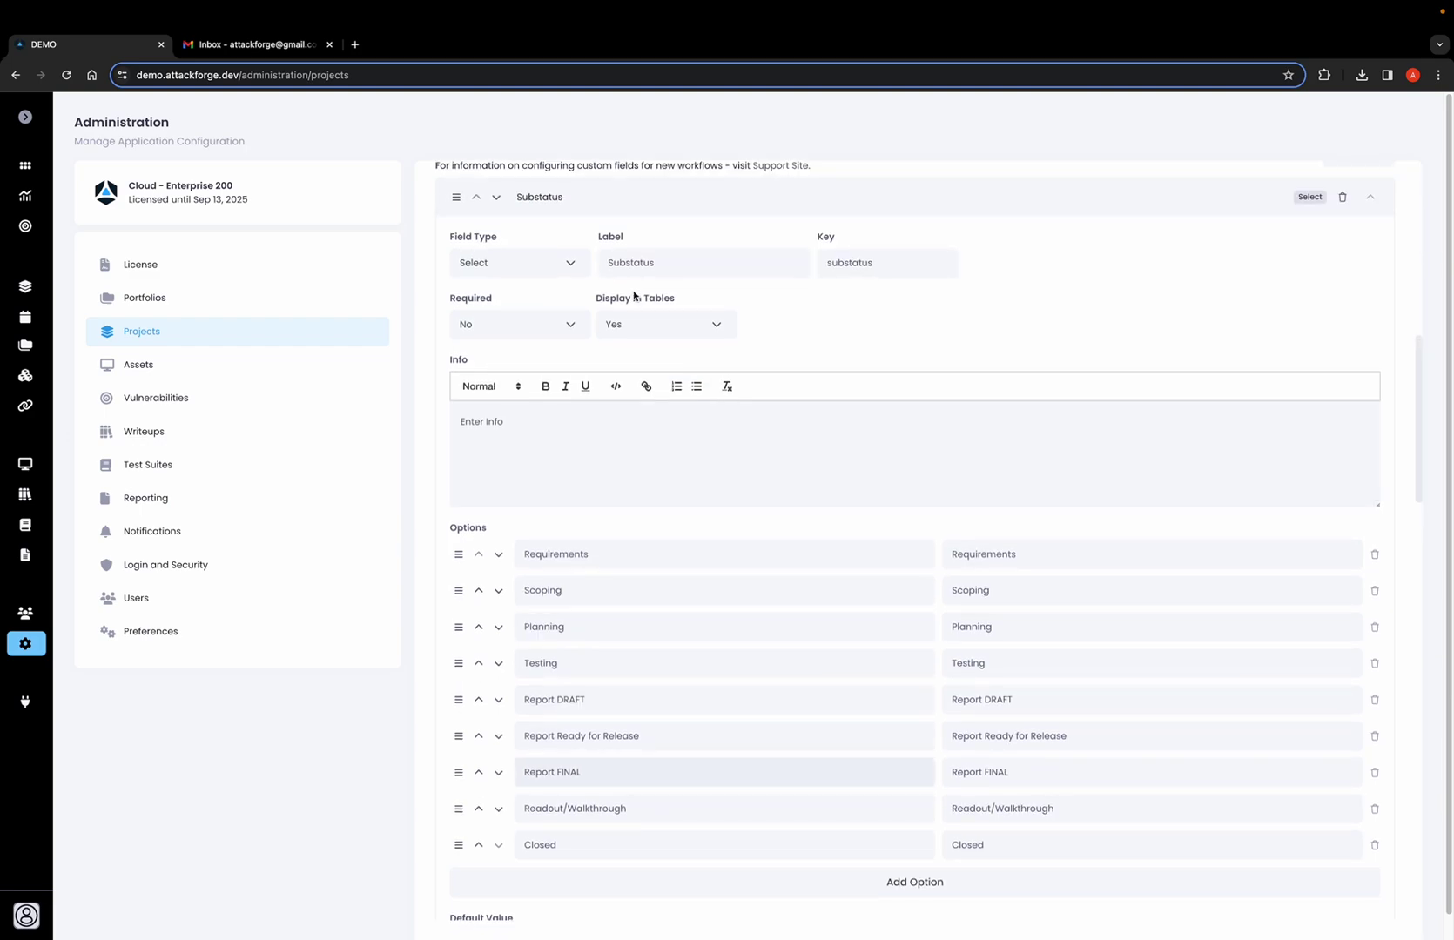
# Collapse Substatus and expand Email Report(s) to review its Yes/No options and Report FINAL hide expression.
pyautogui.click(620, 203)
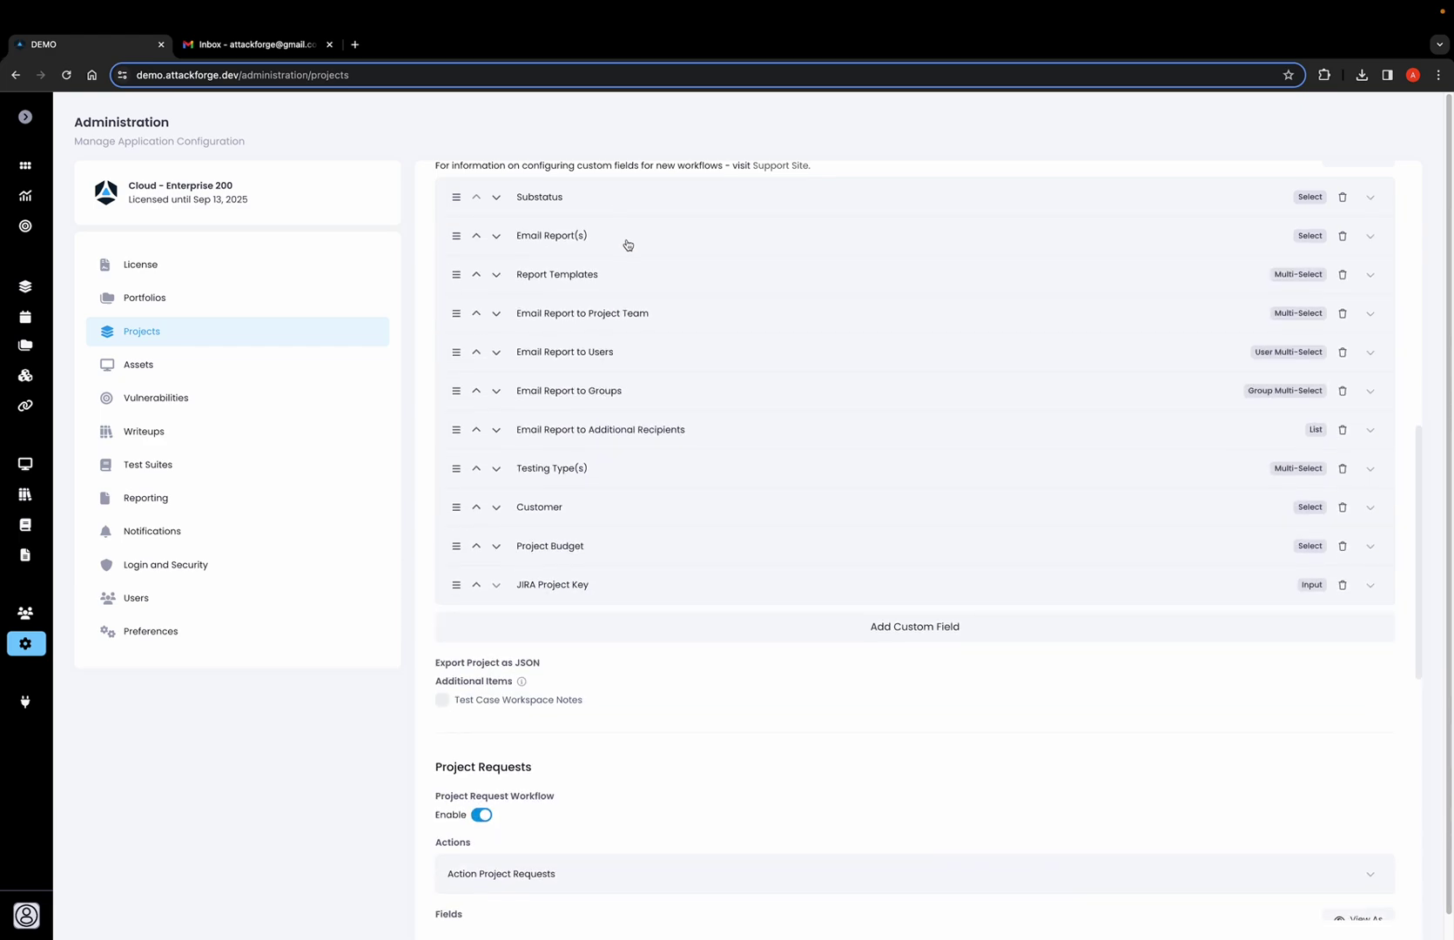
pyautogui.click(620, 240)
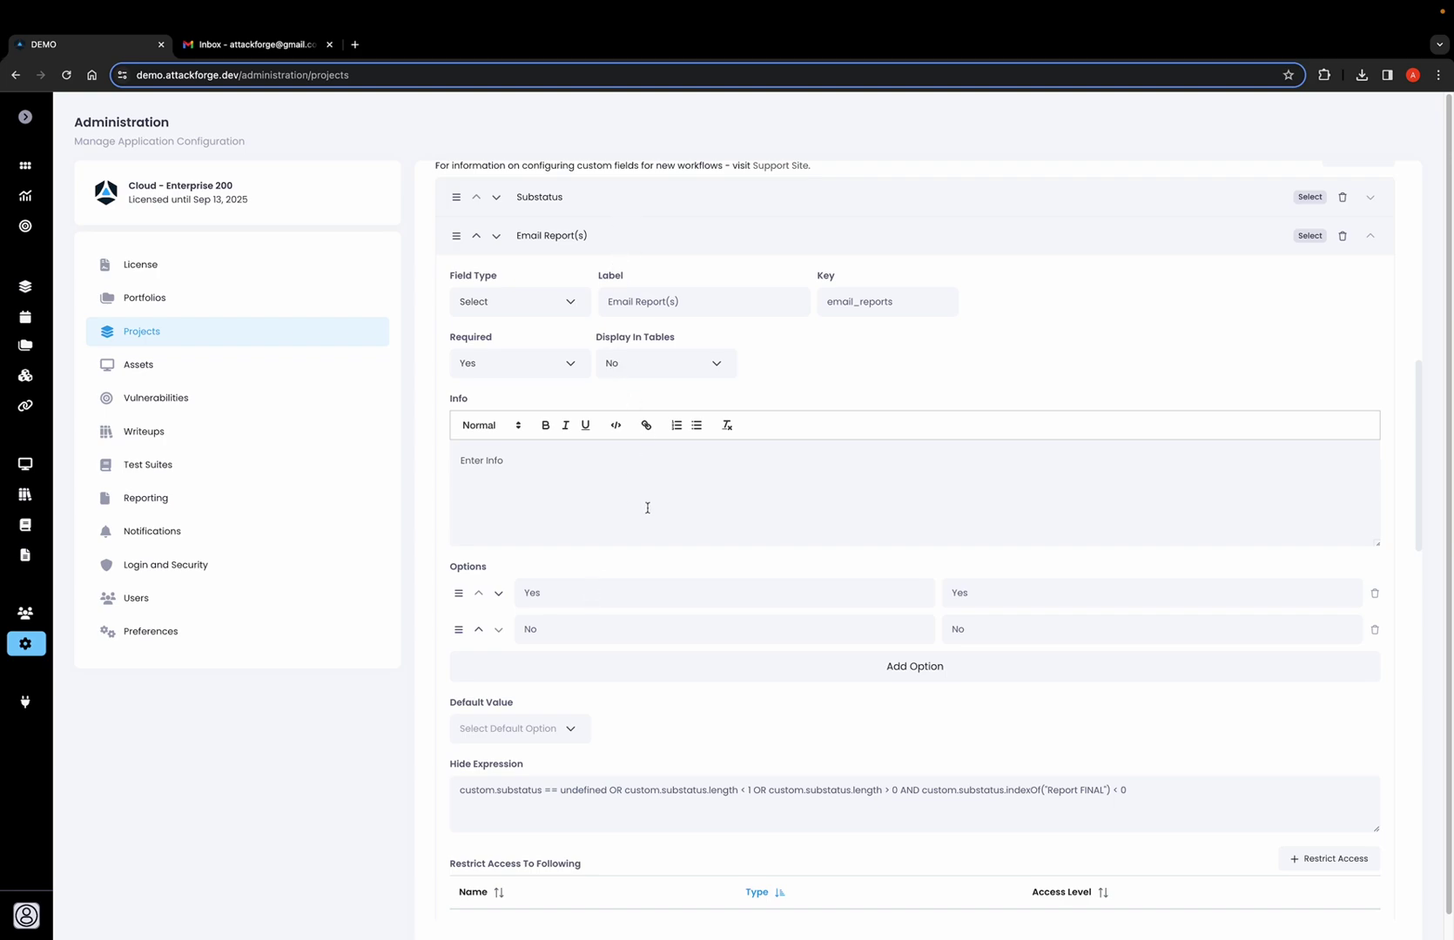
pyautogui.scroll(-3, 647, 507)
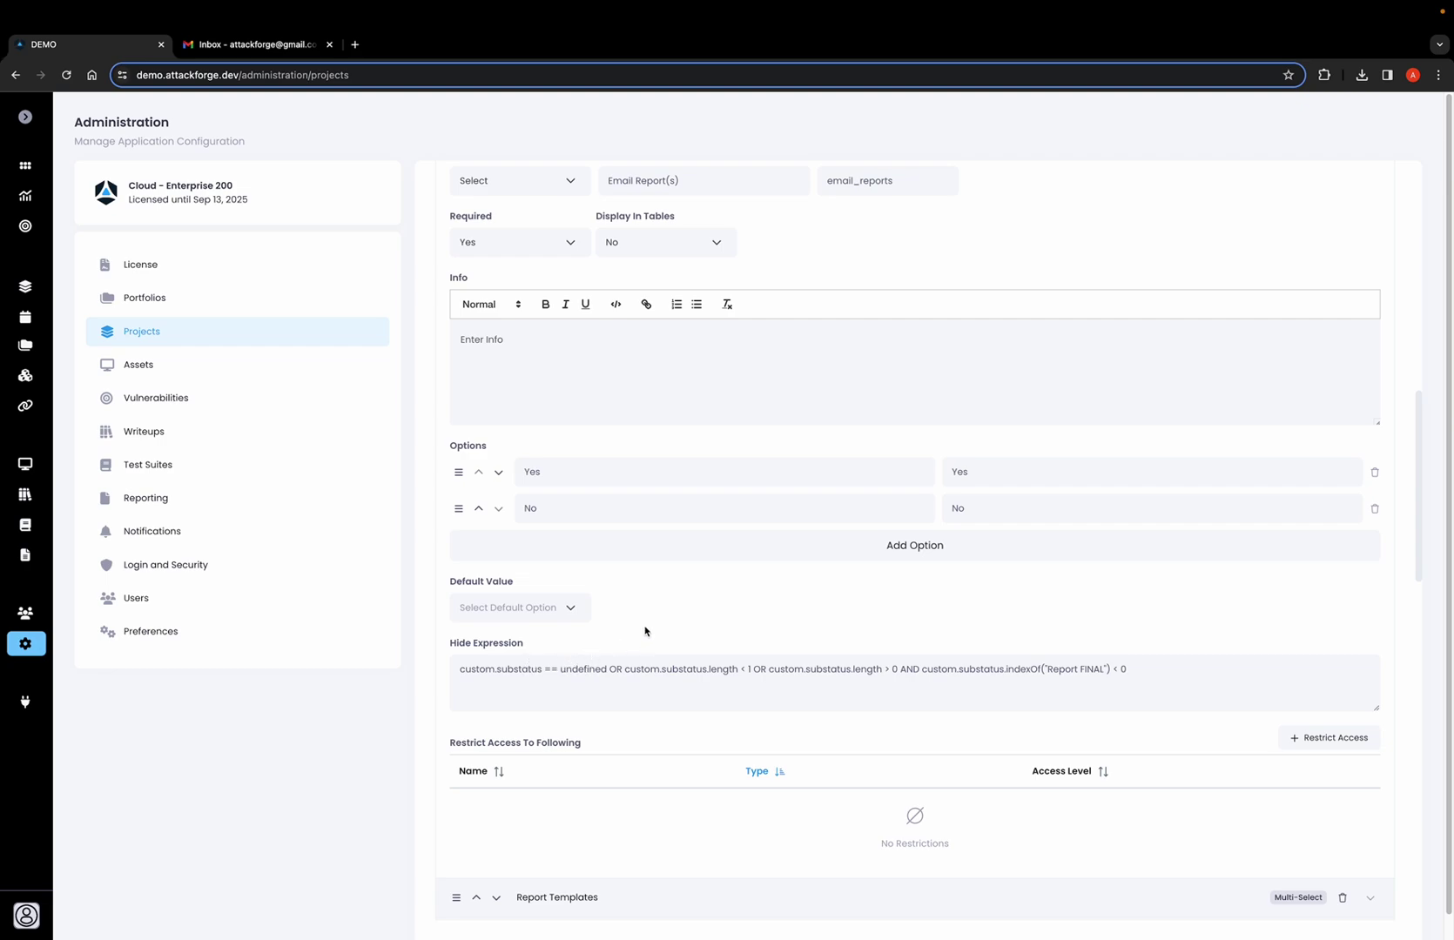
pyautogui.scroll(2, 644, 631)
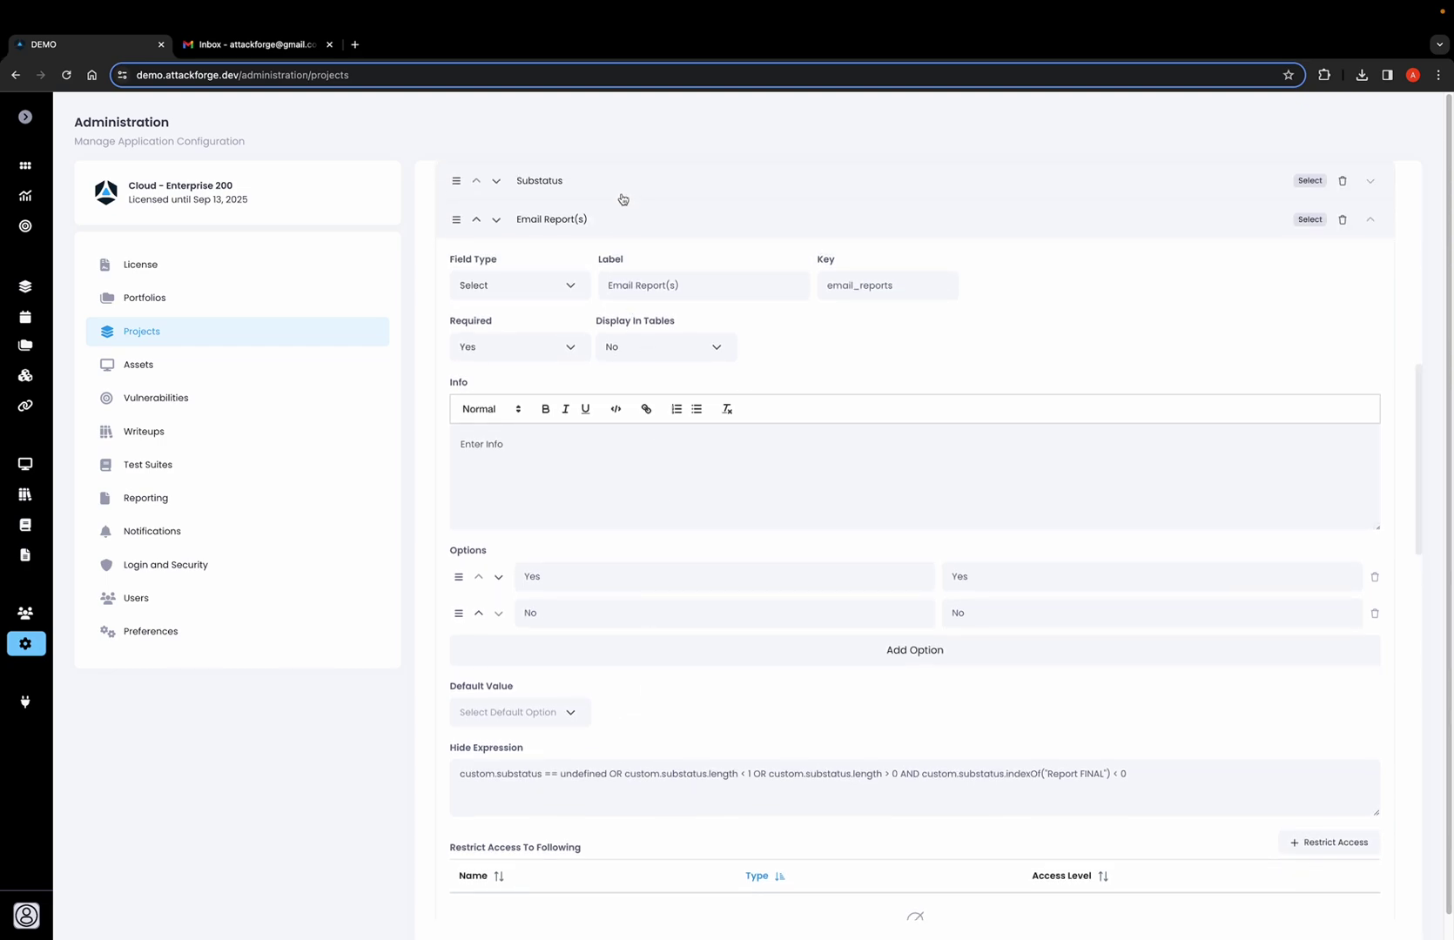
pyautogui.click(634, 449)
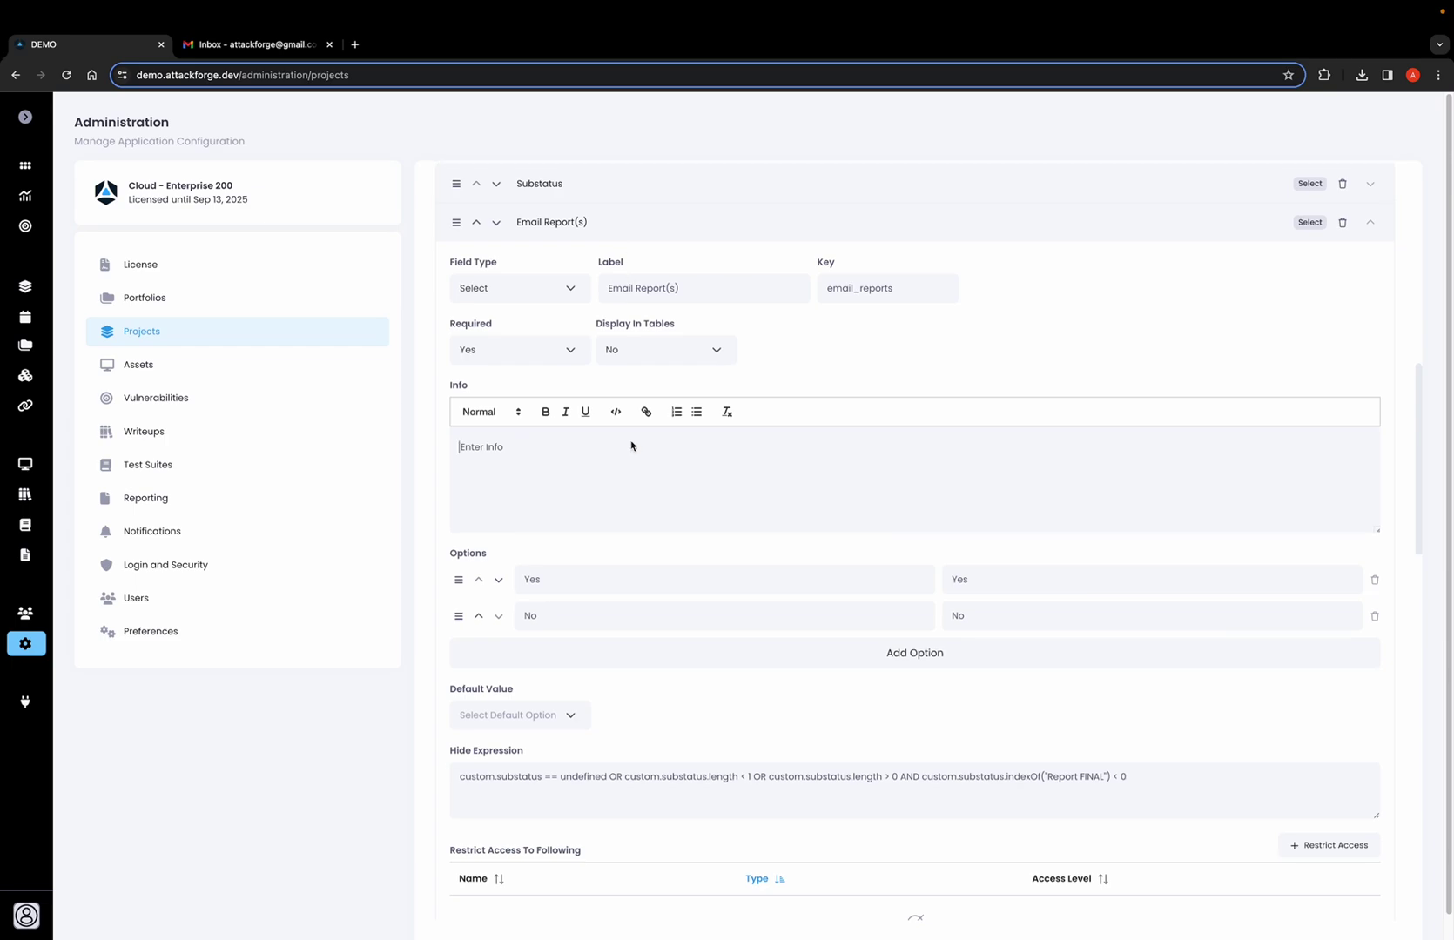
pyautogui.scroll(-4, 688, 522)
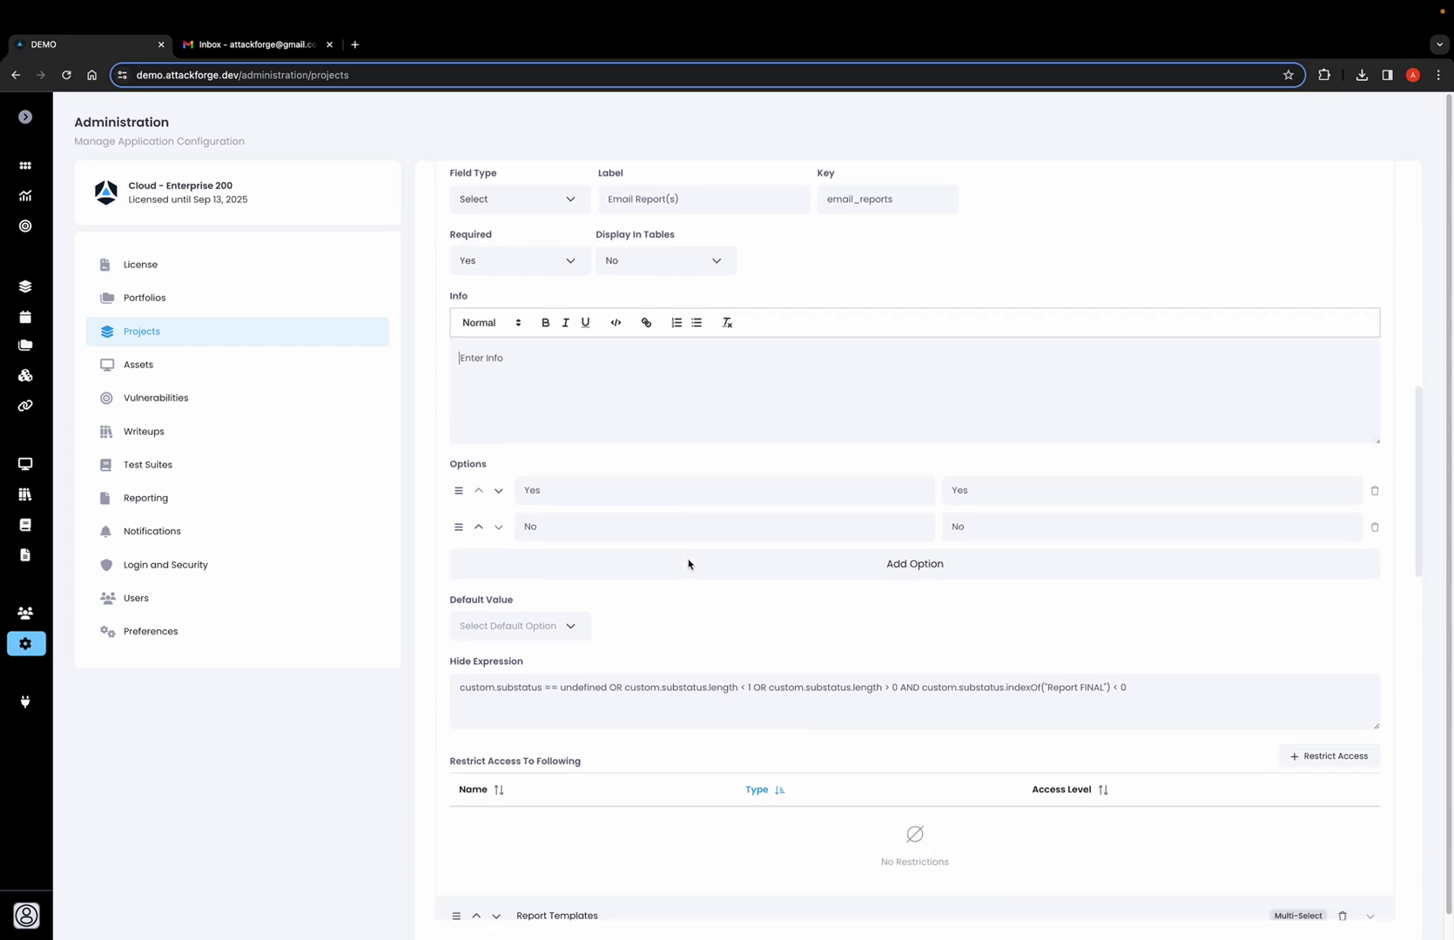
# Expand Report Templates and review its five report options, hide expression and Restrict Access table.
pyautogui.click(644, 655)
pyautogui.scroll(-4, 661, 661)
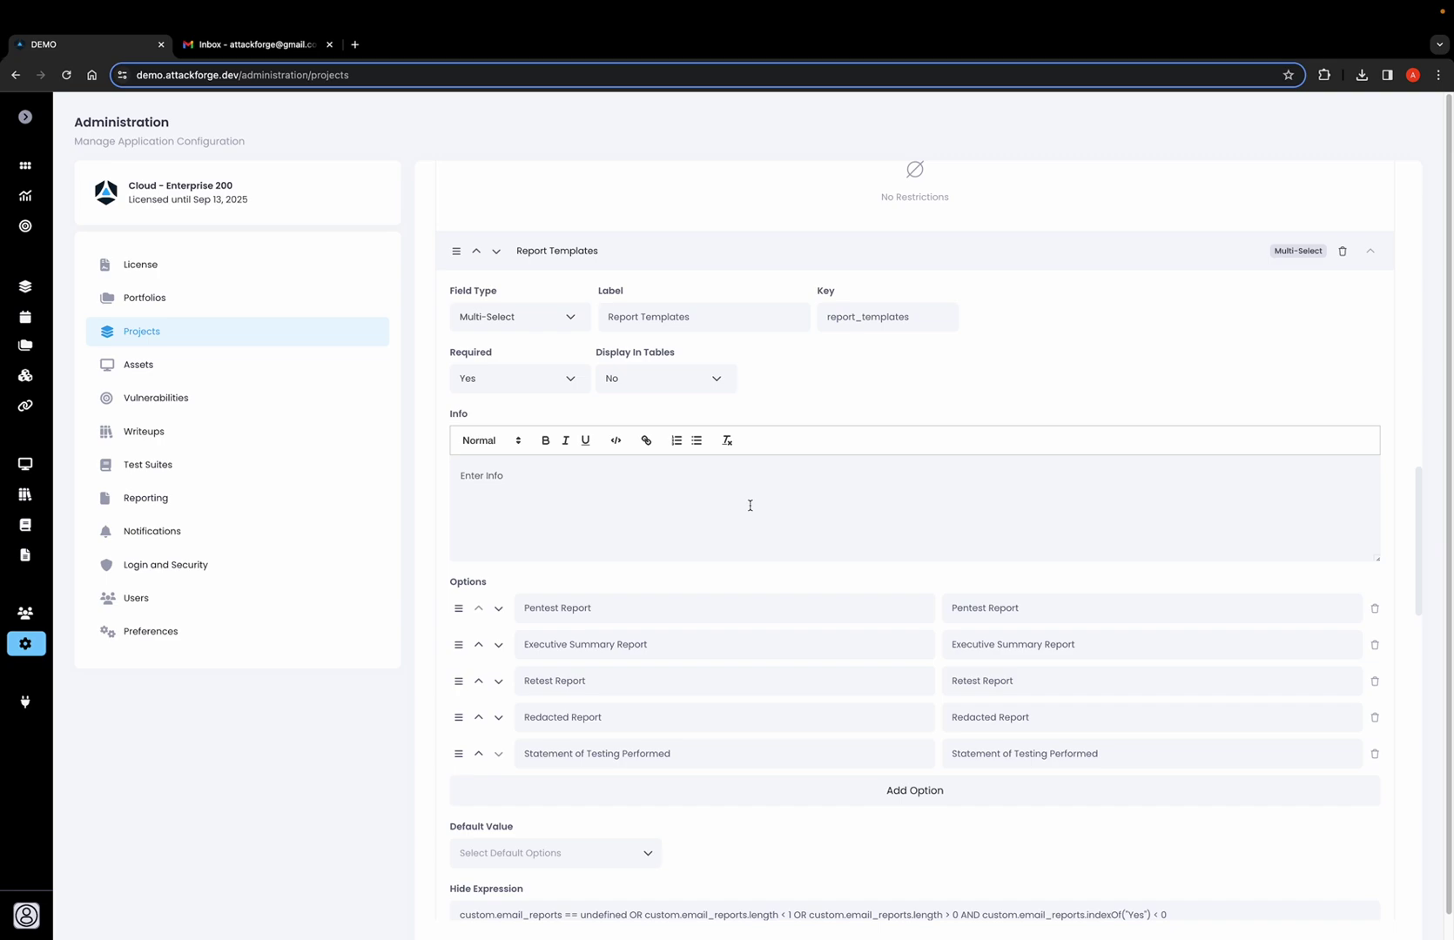
pyautogui.scroll(-1, 745, 522)
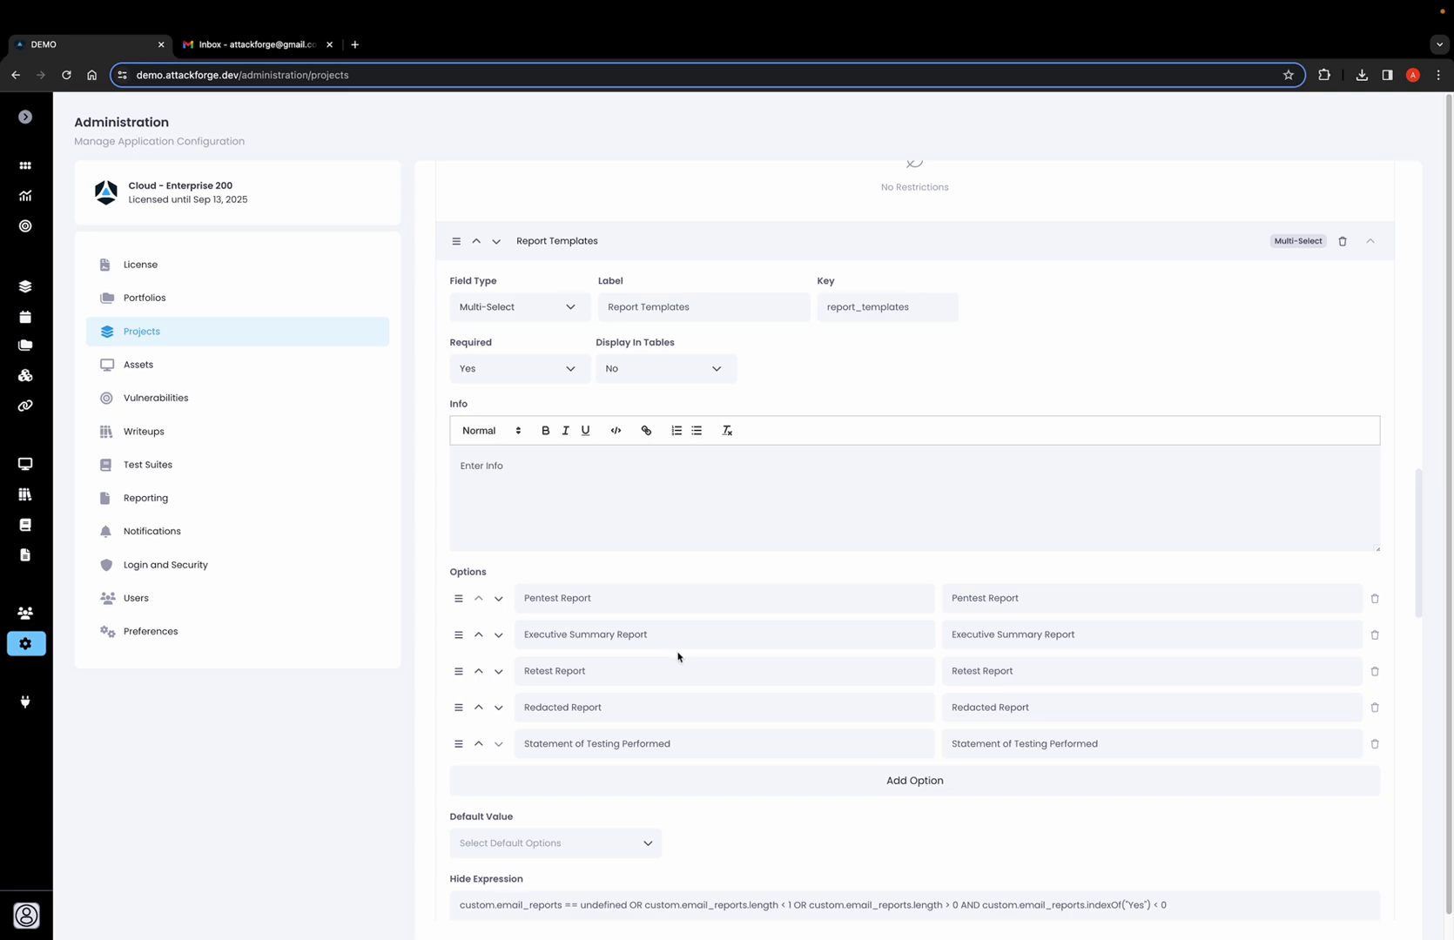
pyautogui.scroll(-5, 678, 657)
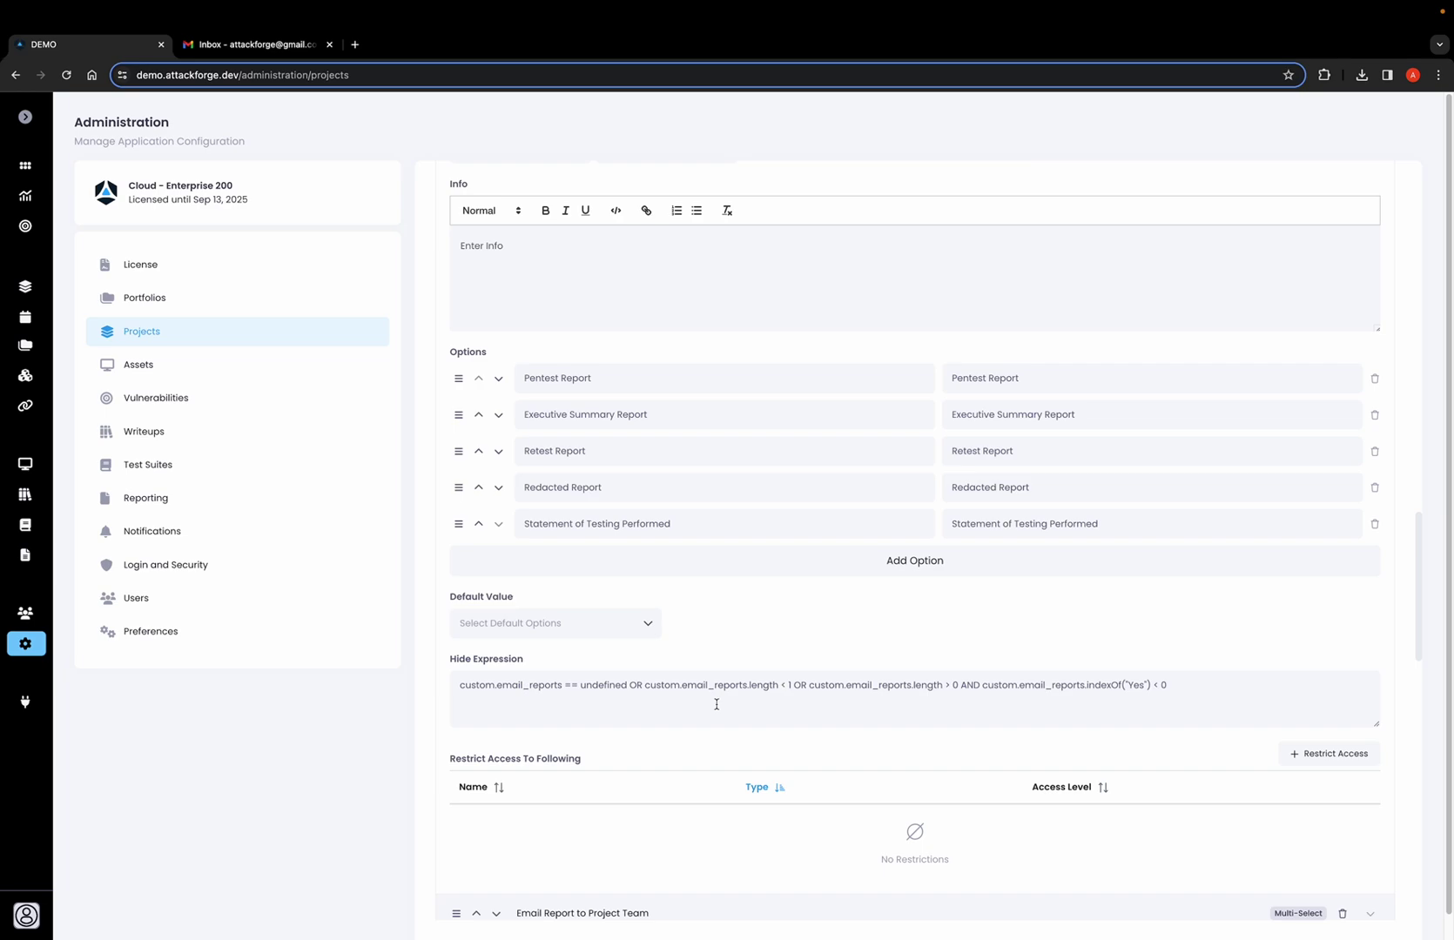
pyautogui.scroll(-2, 690, 788)
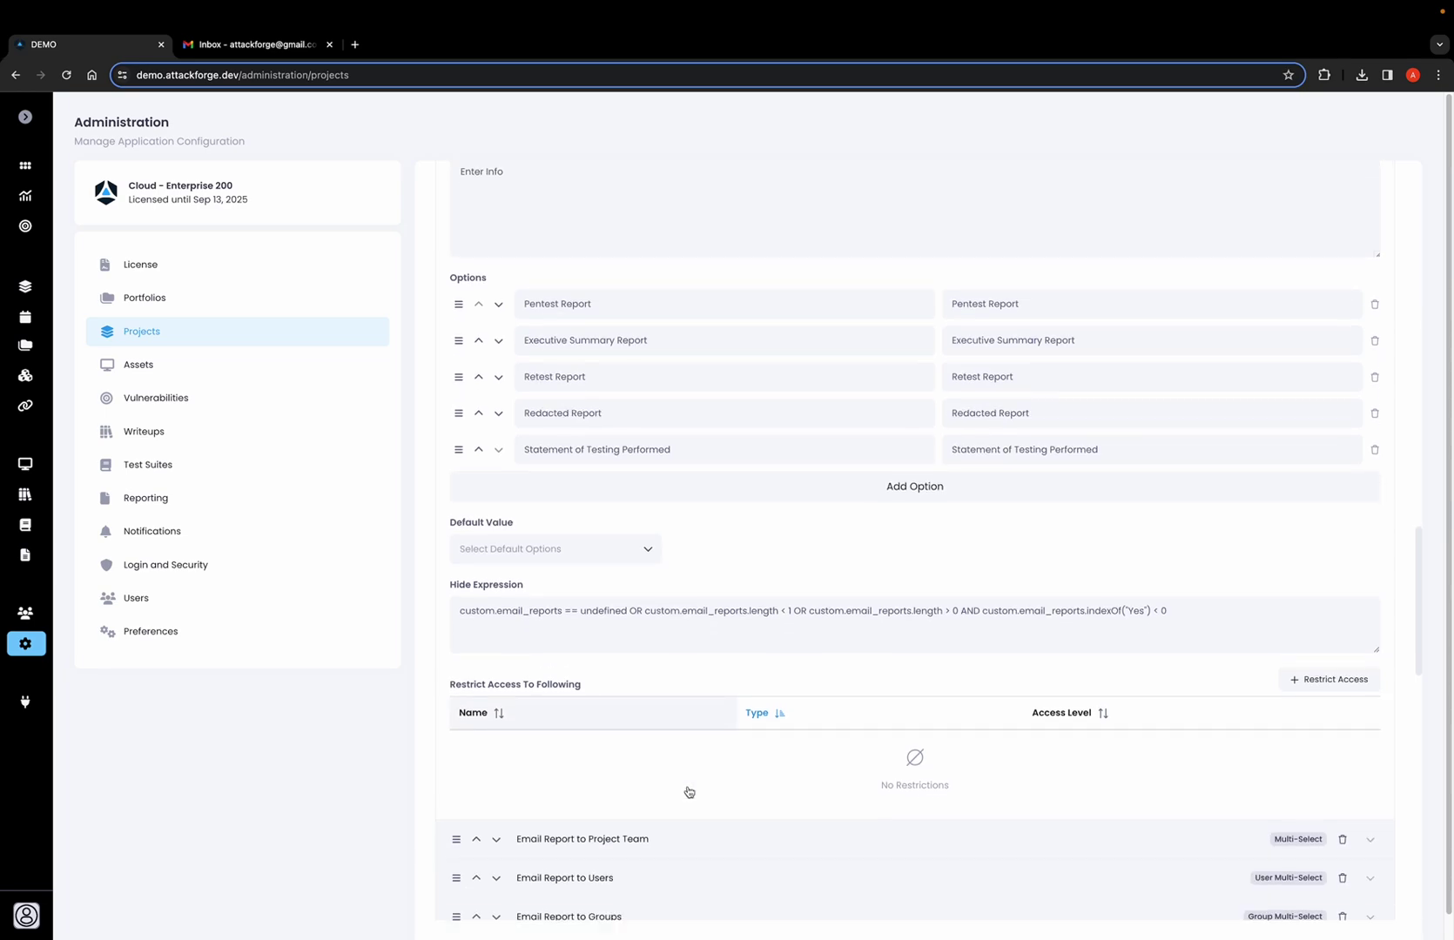
pyautogui.scroll(-5, 688, 791)
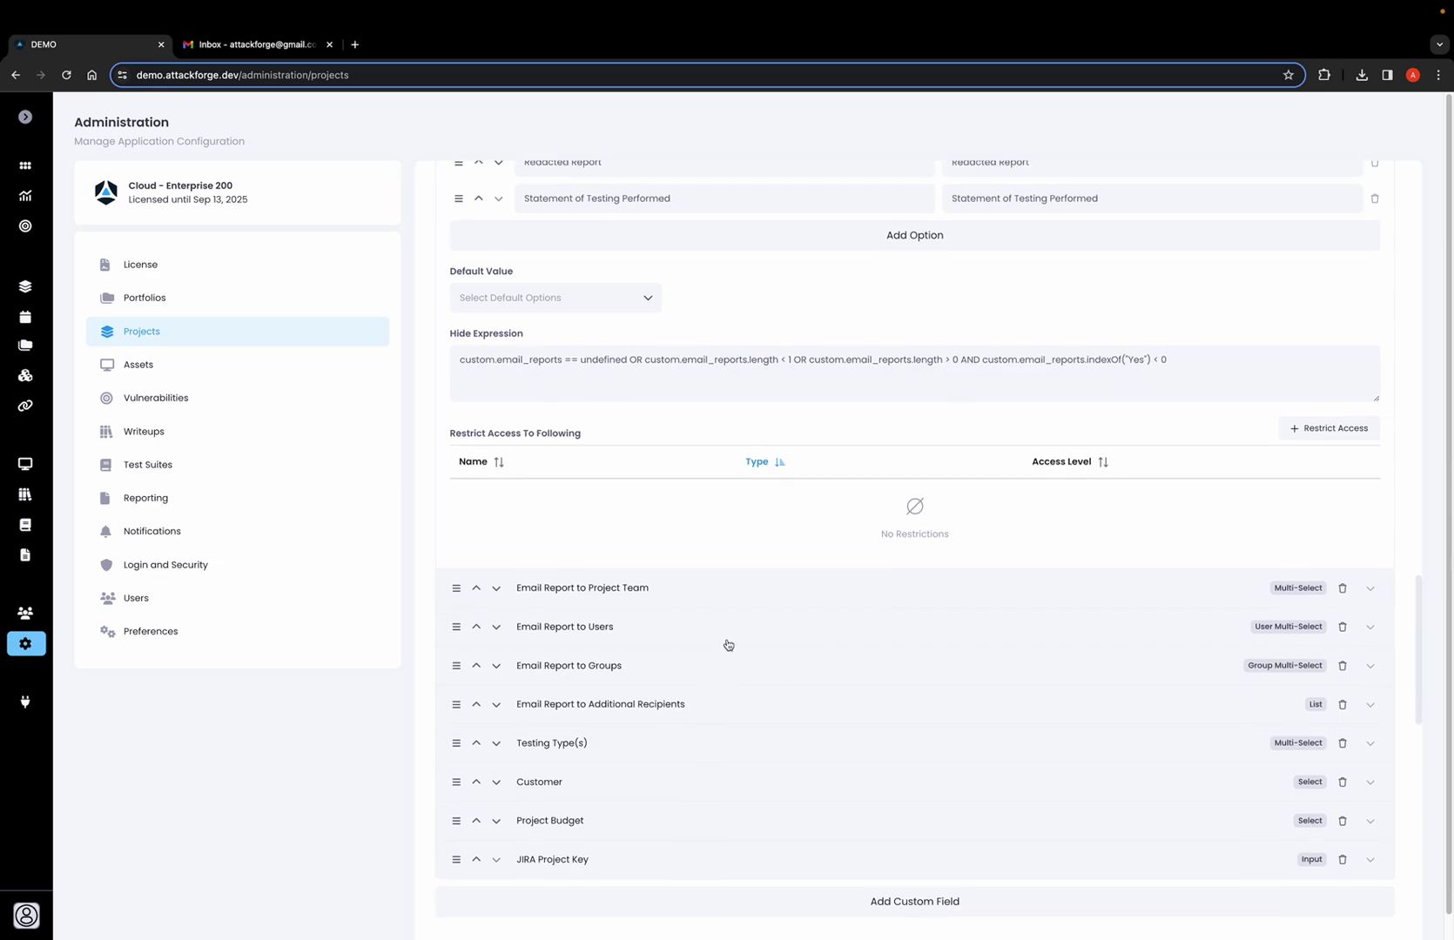
pyautogui.scroll(-1, 690, 588)
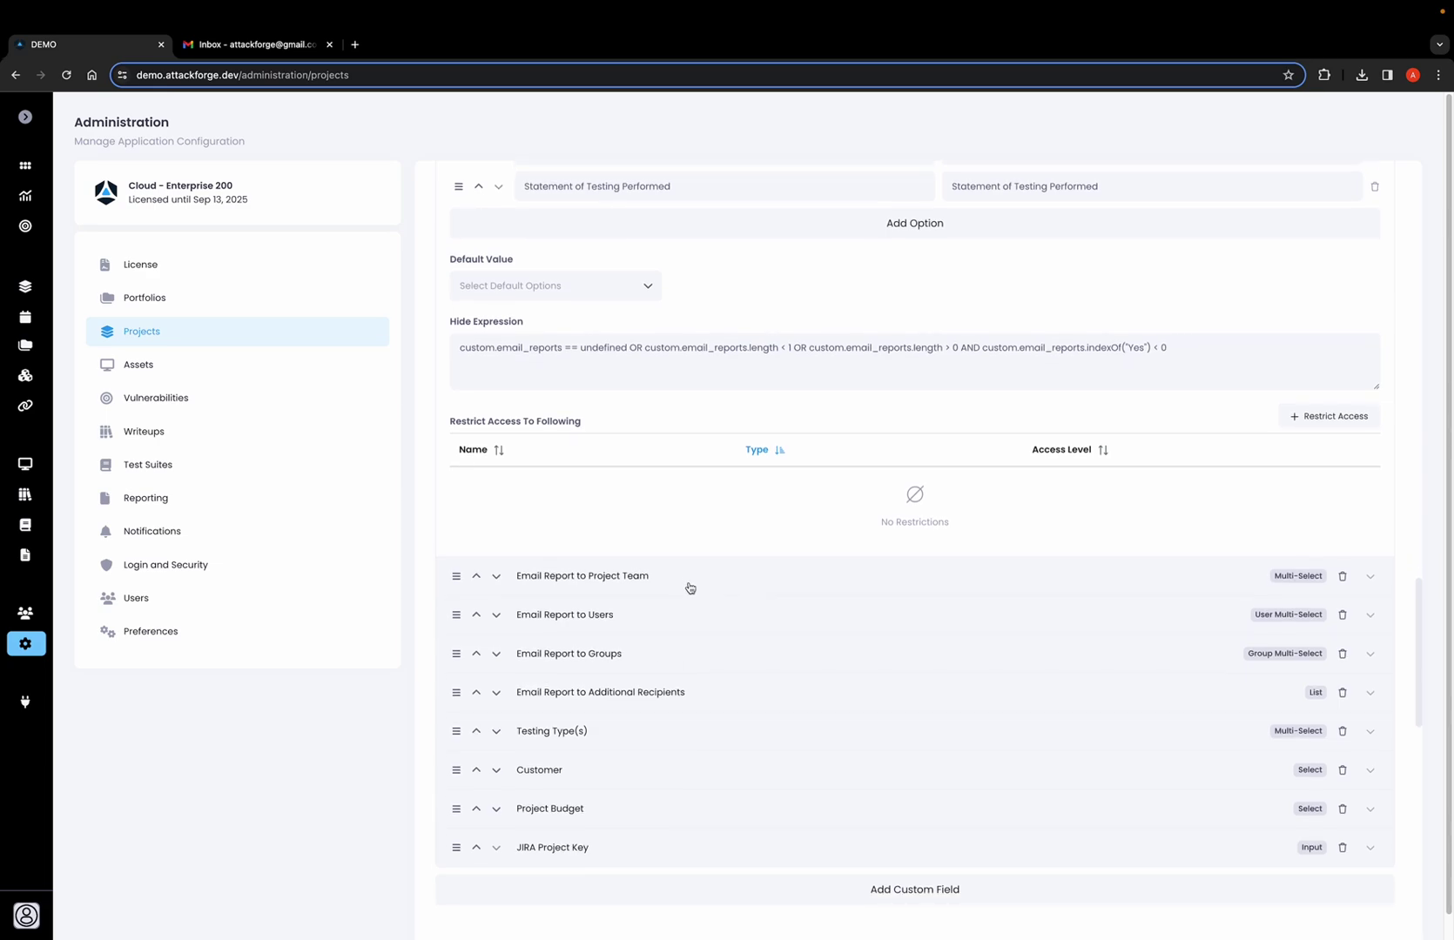
# Review the settings of the Email Report to Project Team and Email Report to Users fields.
pyautogui.click(693, 584)
pyautogui.scroll(-3, 692, 588)
pyautogui.scroll(-3, 692, 591)
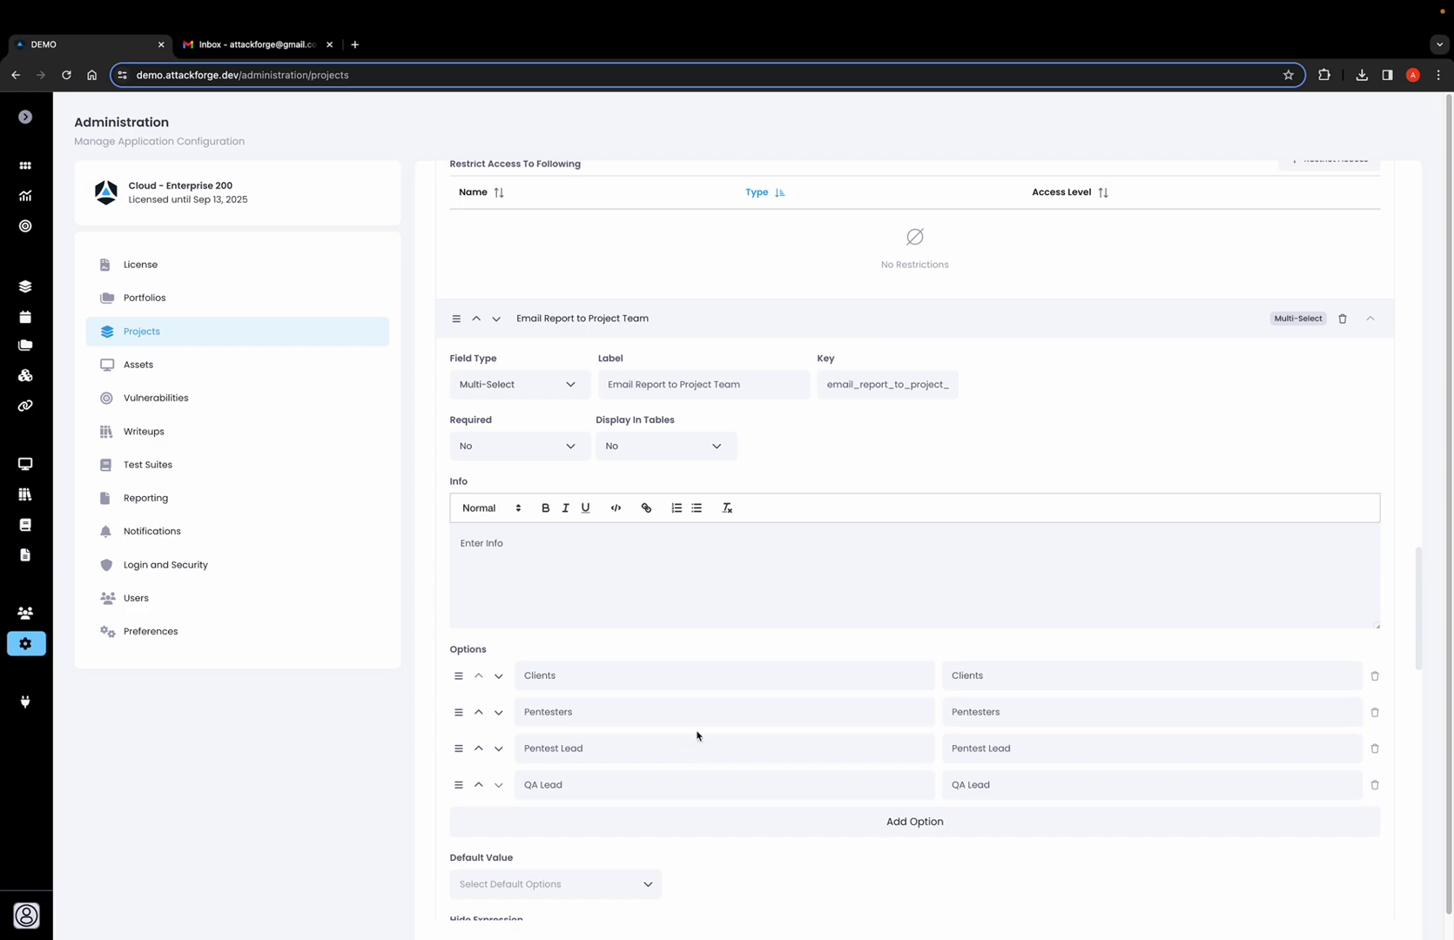
pyautogui.click(769, 330)
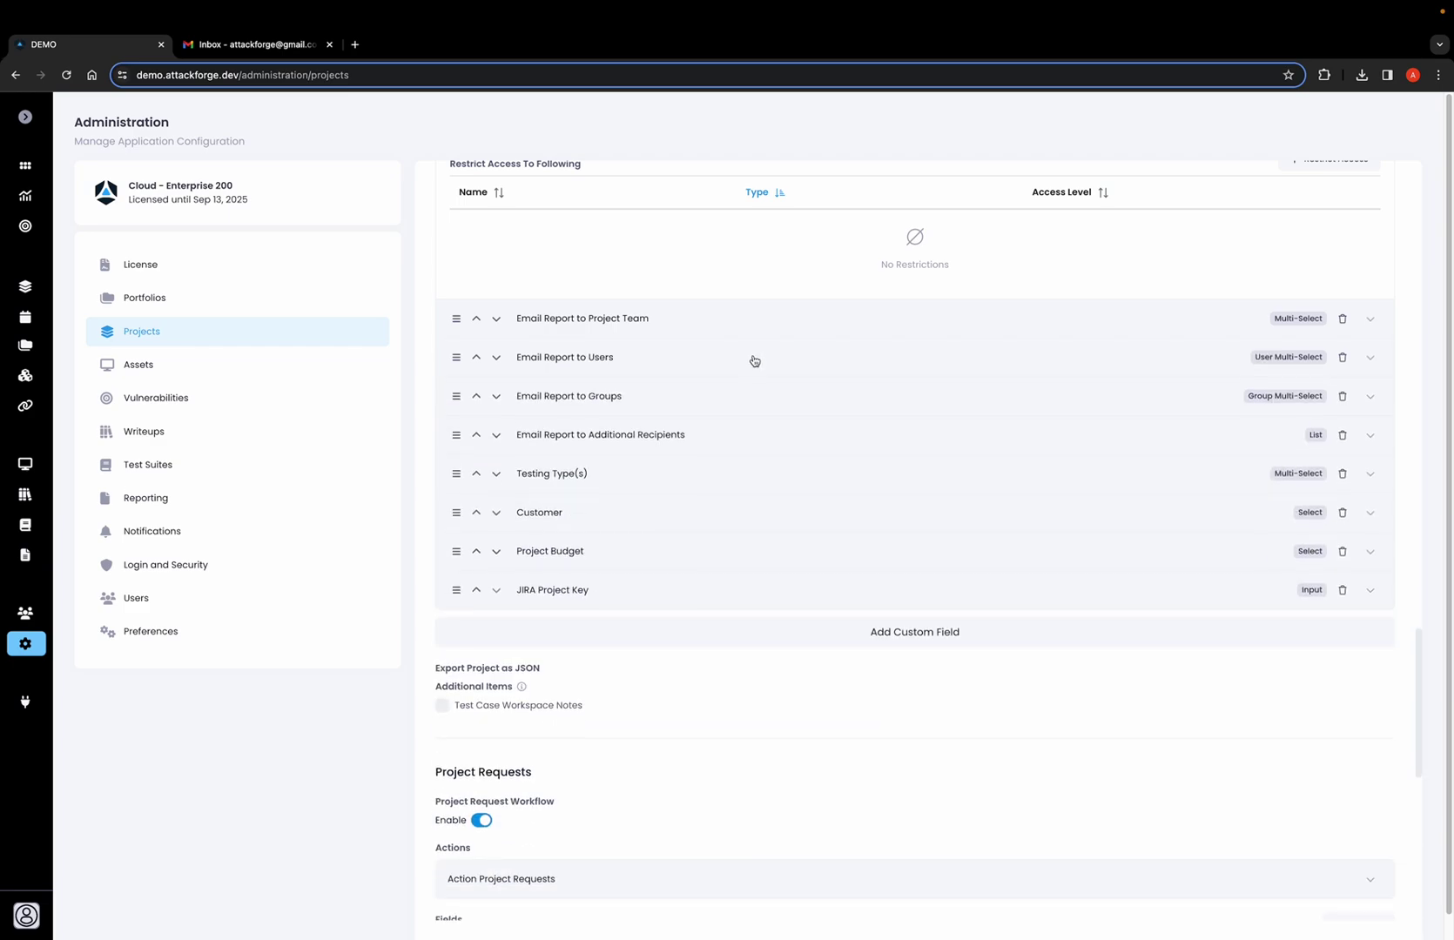
pyautogui.click(753, 360)
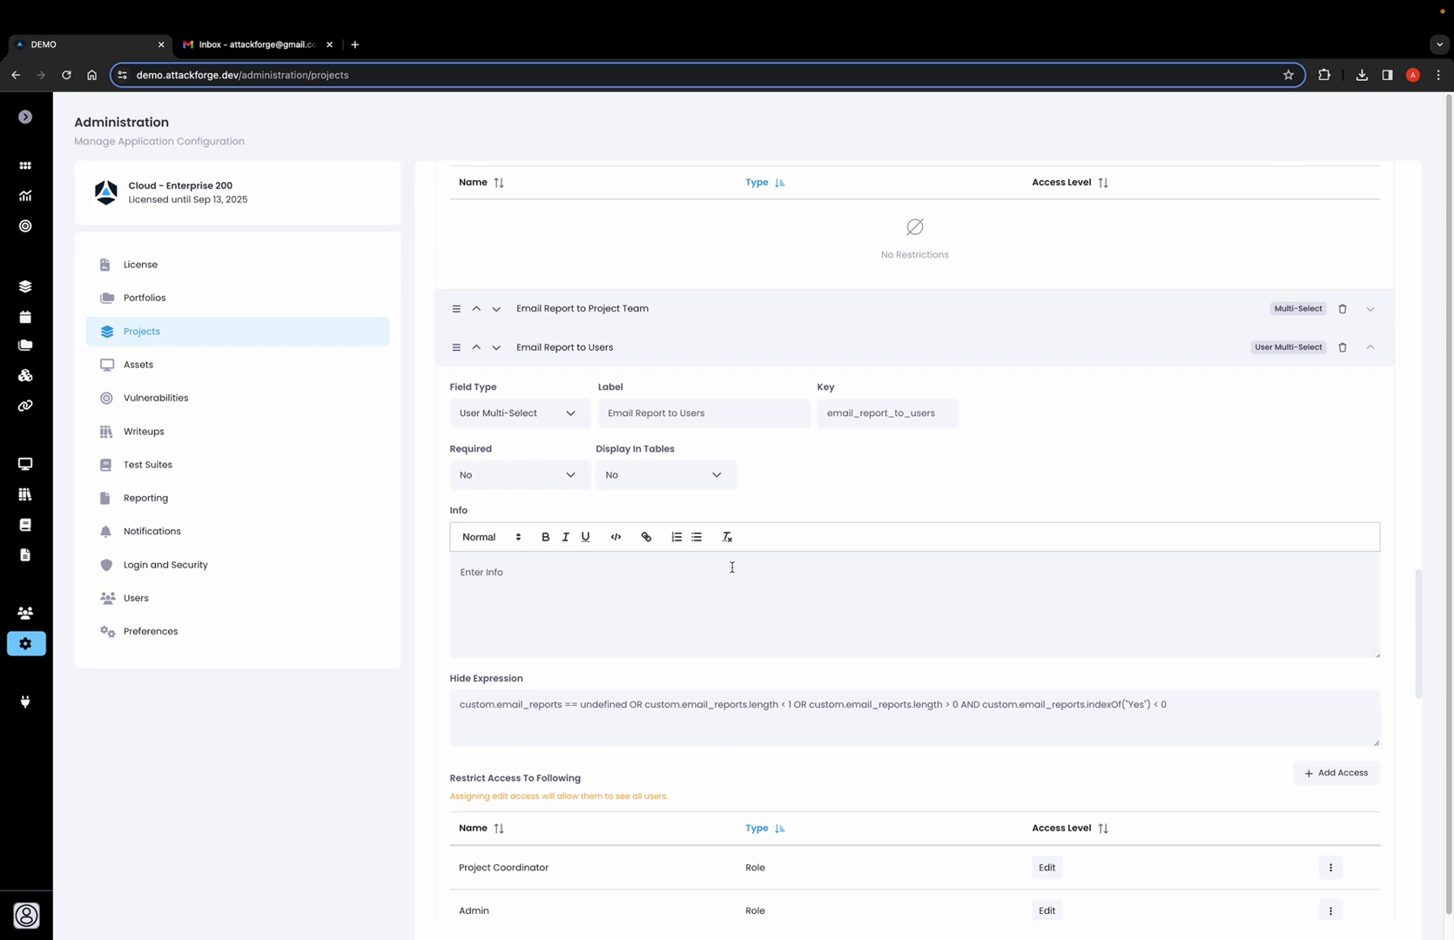
pyautogui.scroll(-1, 731, 562)
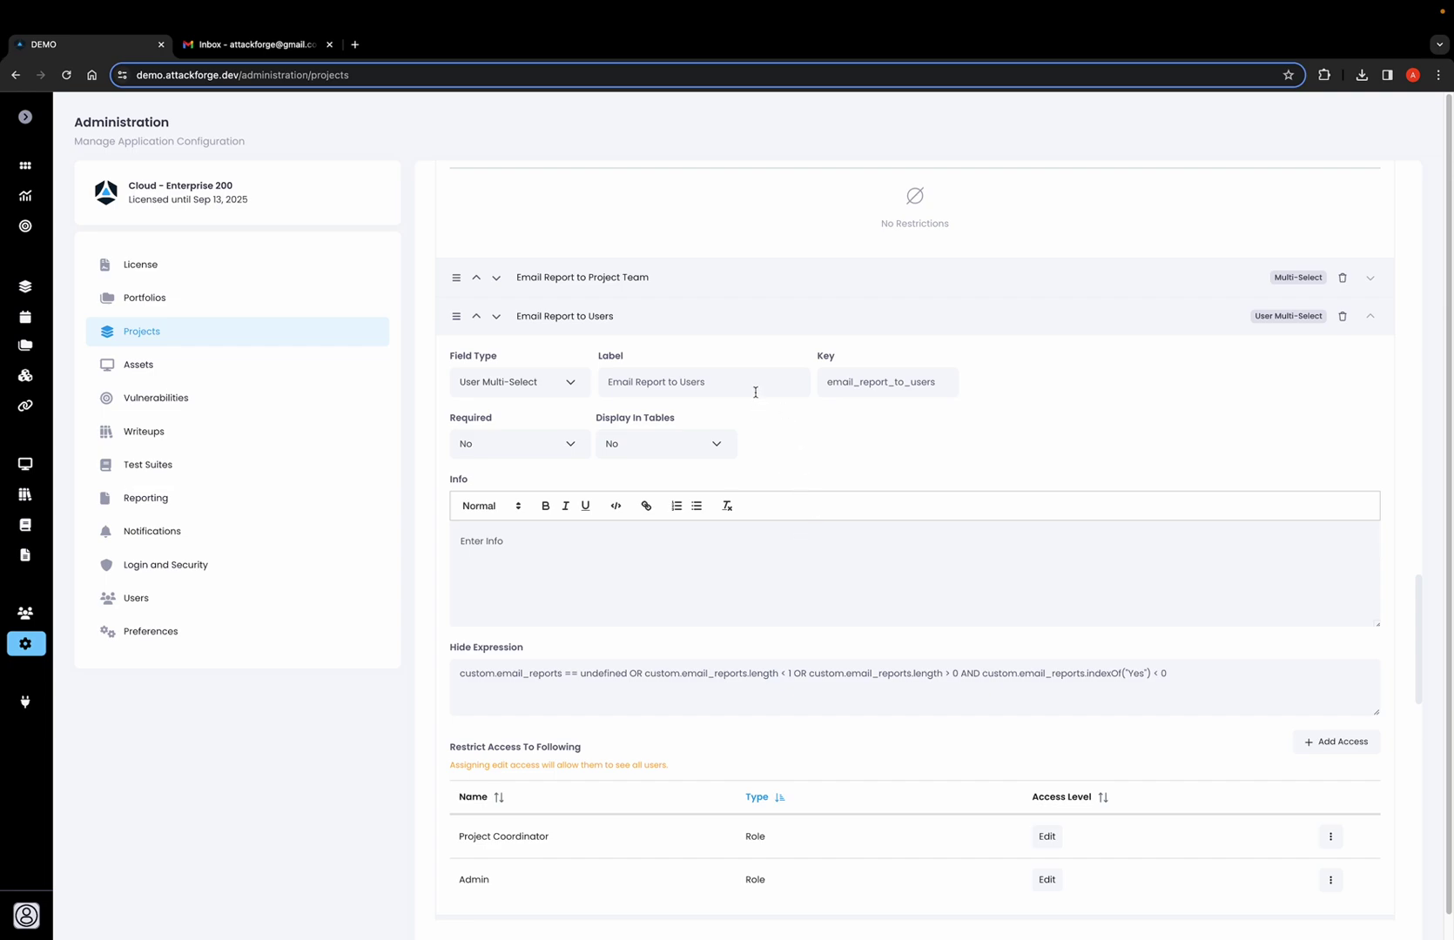
pyautogui.click(759, 328)
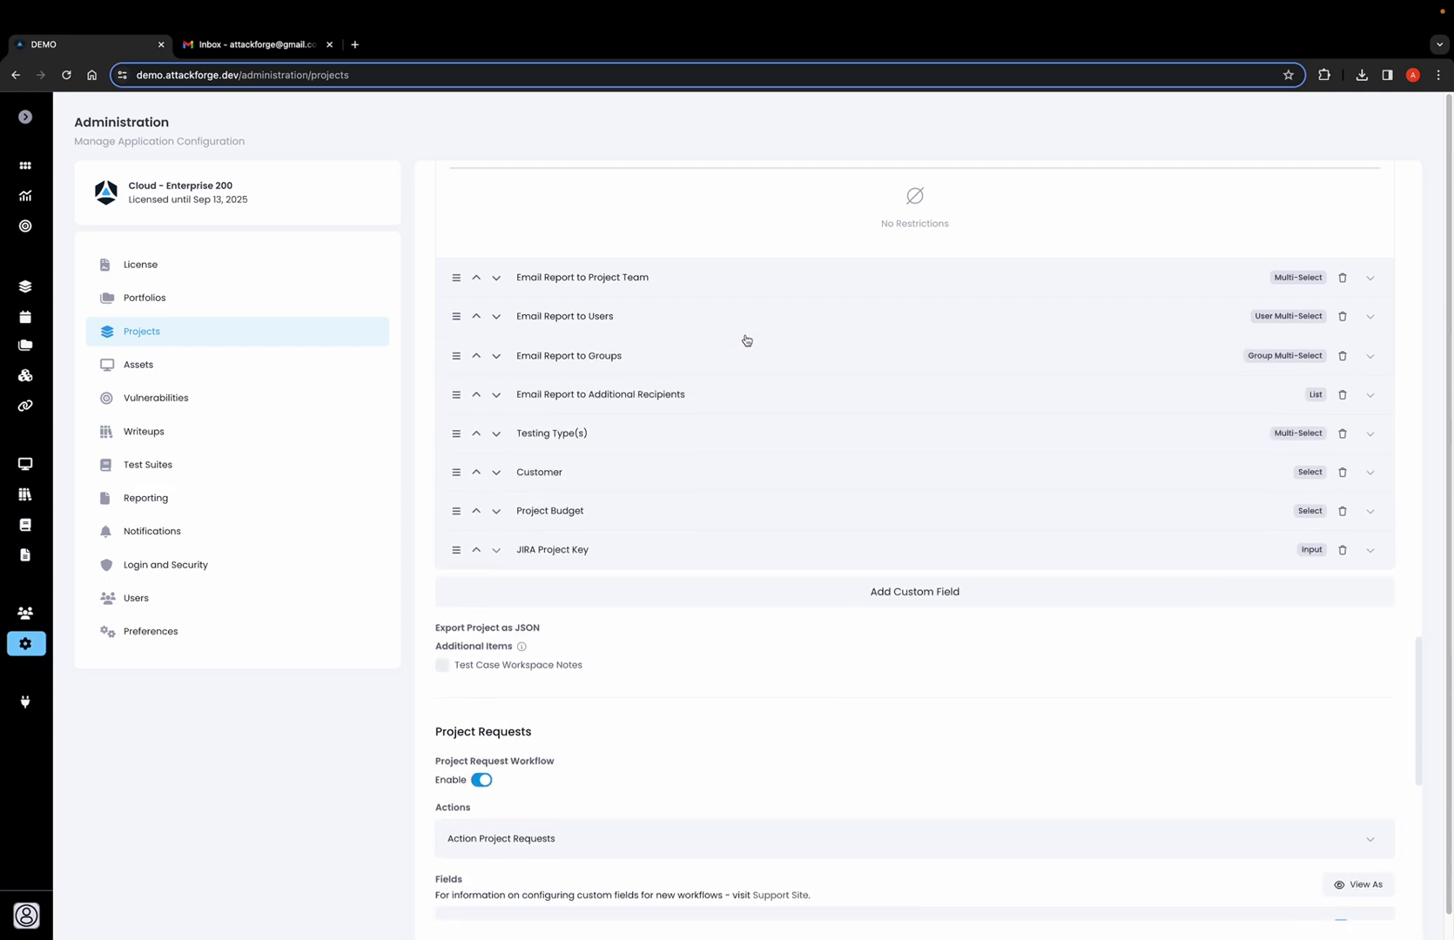
# Review Email Report to Groups, then show Additional Recipients' List type, hide expression and role access.
pyautogui.click(733, 364)
pyautogui.scroll(-1, 670, 383)
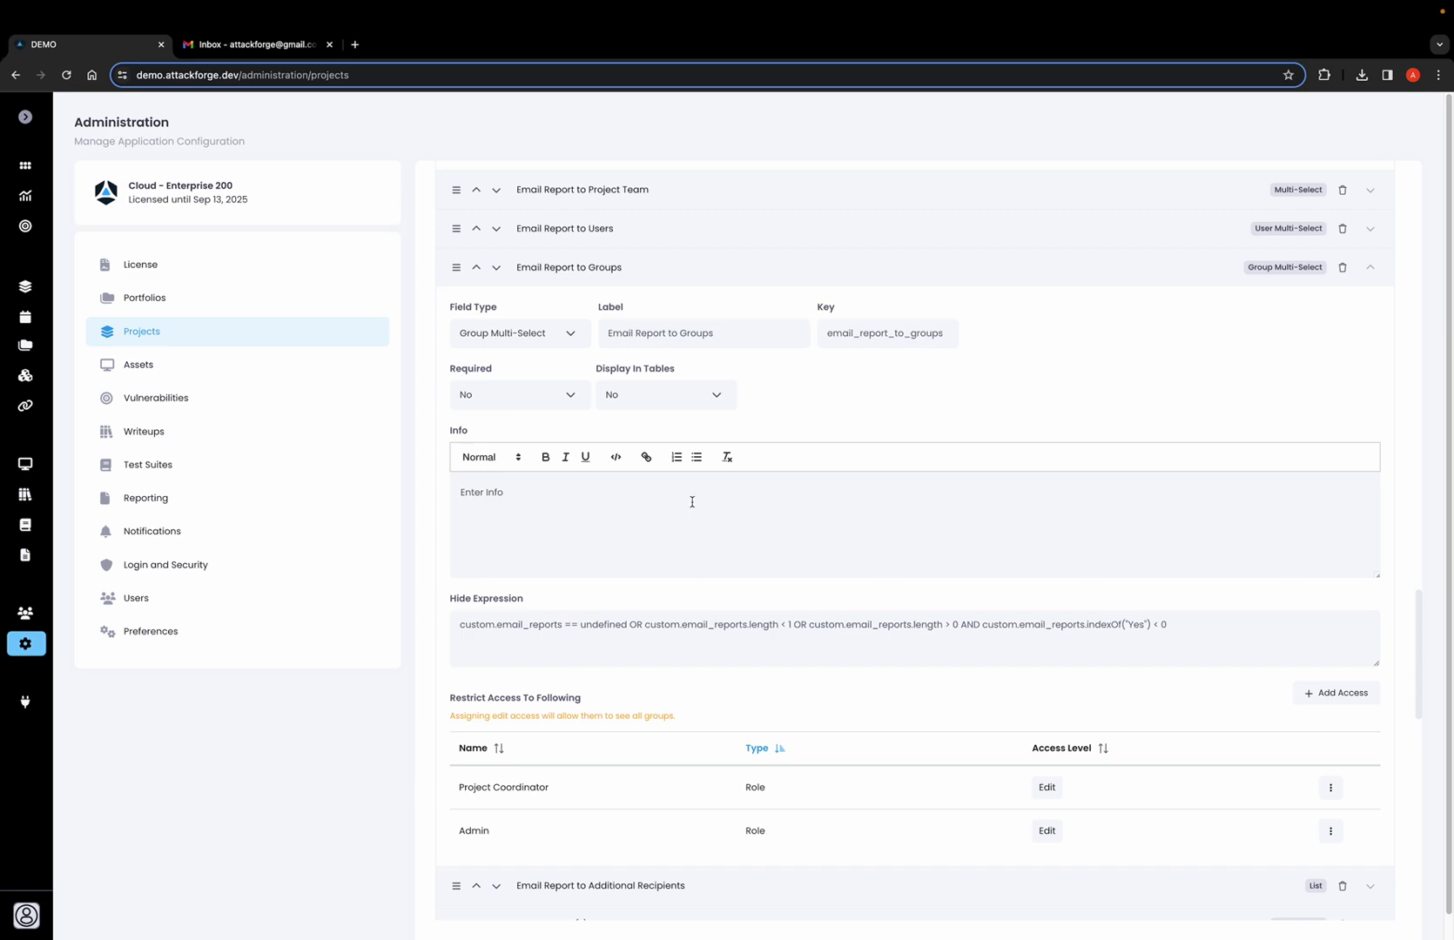
pyautogui.click(716, 278)
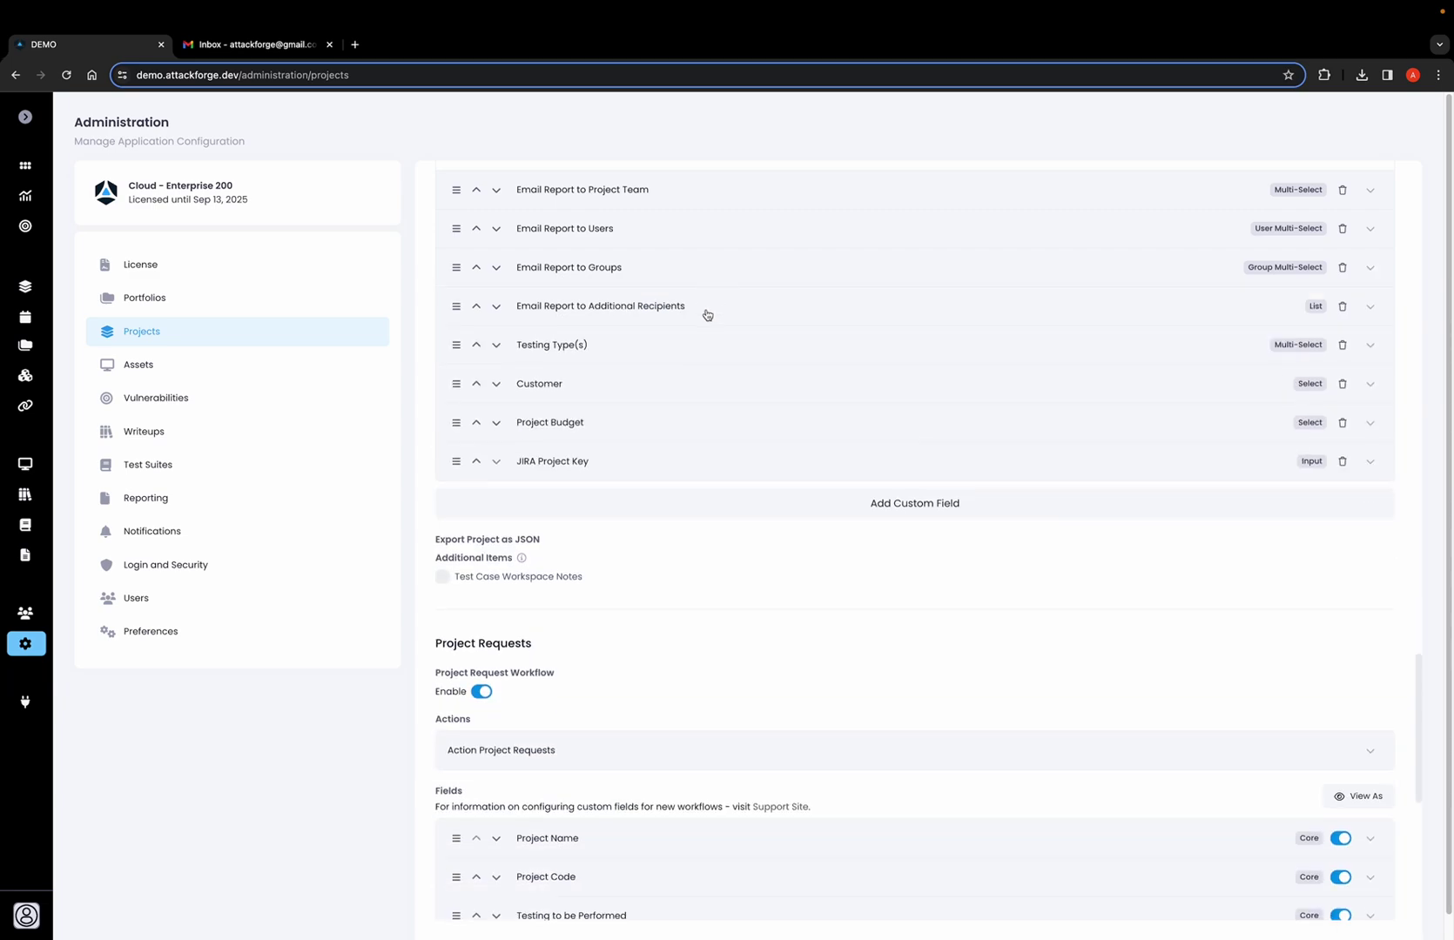
pyautogui.click(707, 313)
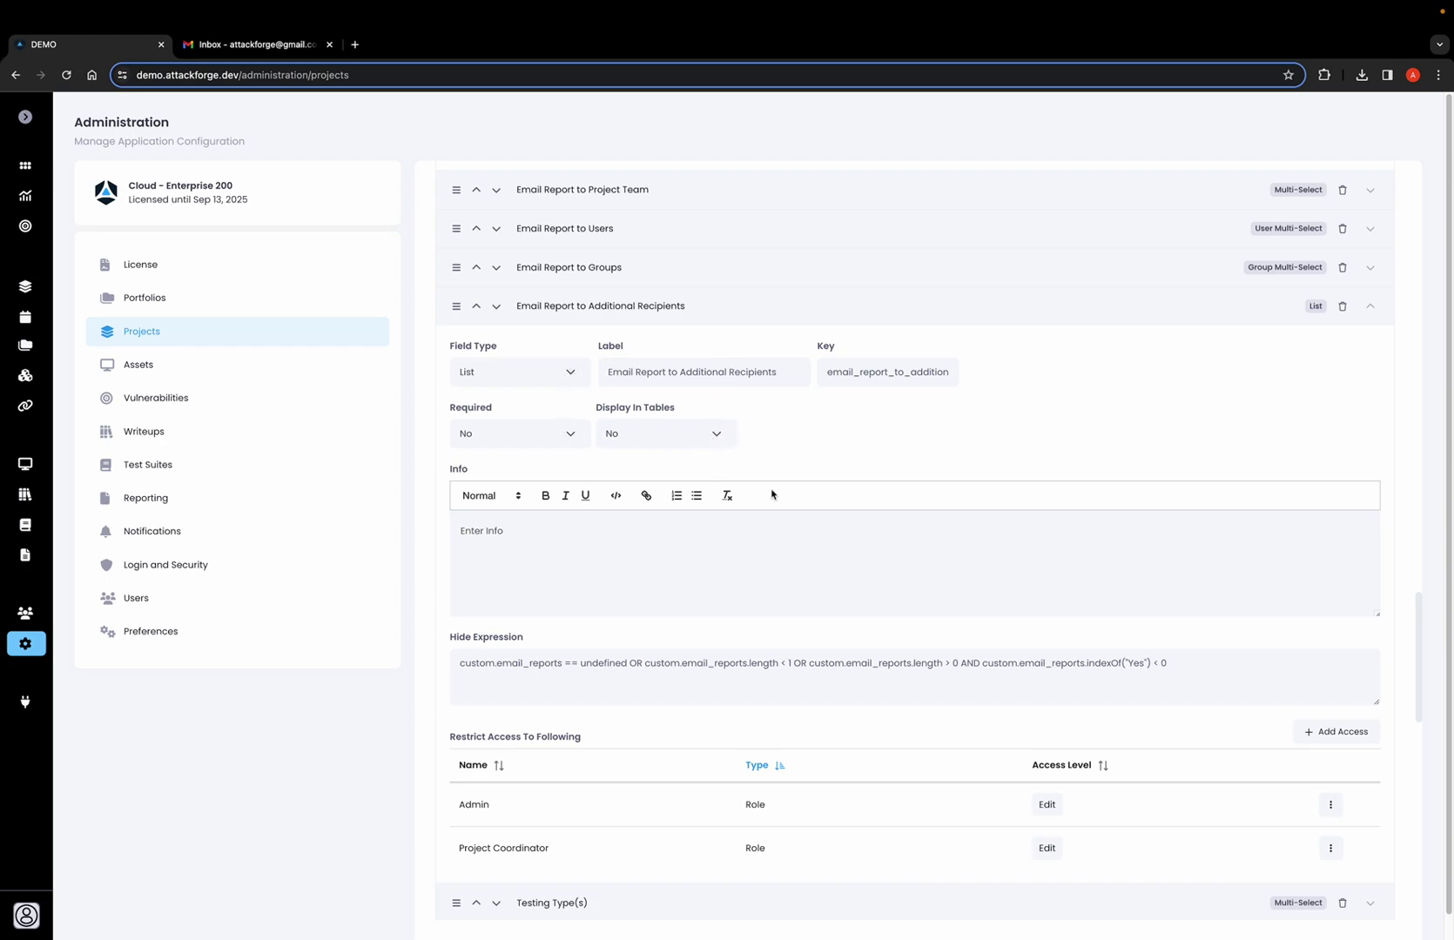
pyautogui.scroll(-1, 802, 494)
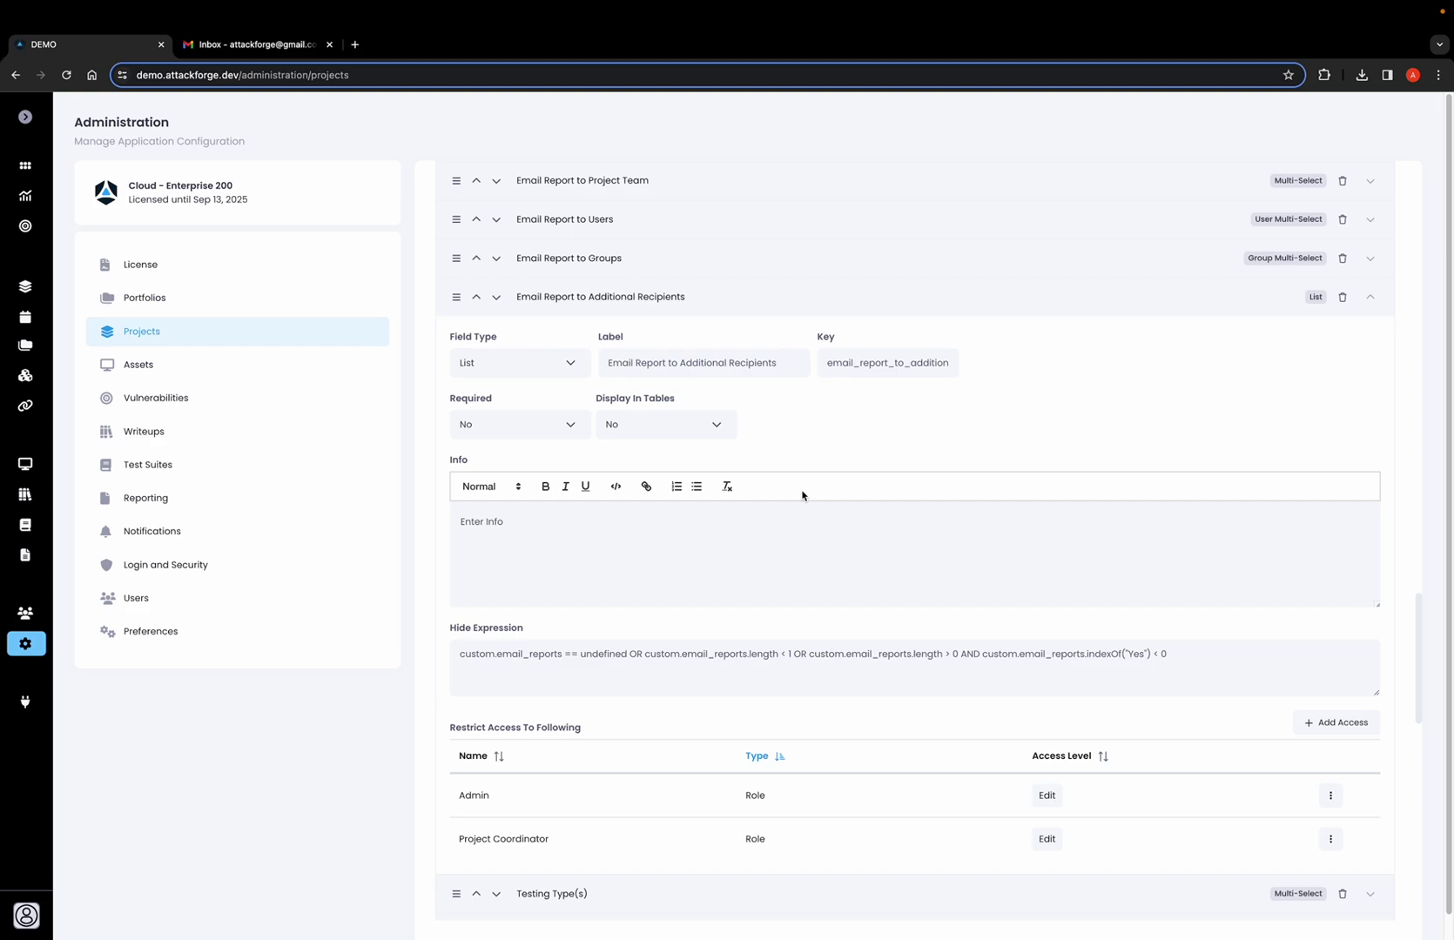
pyautogui.scroll(1, 799, 494)
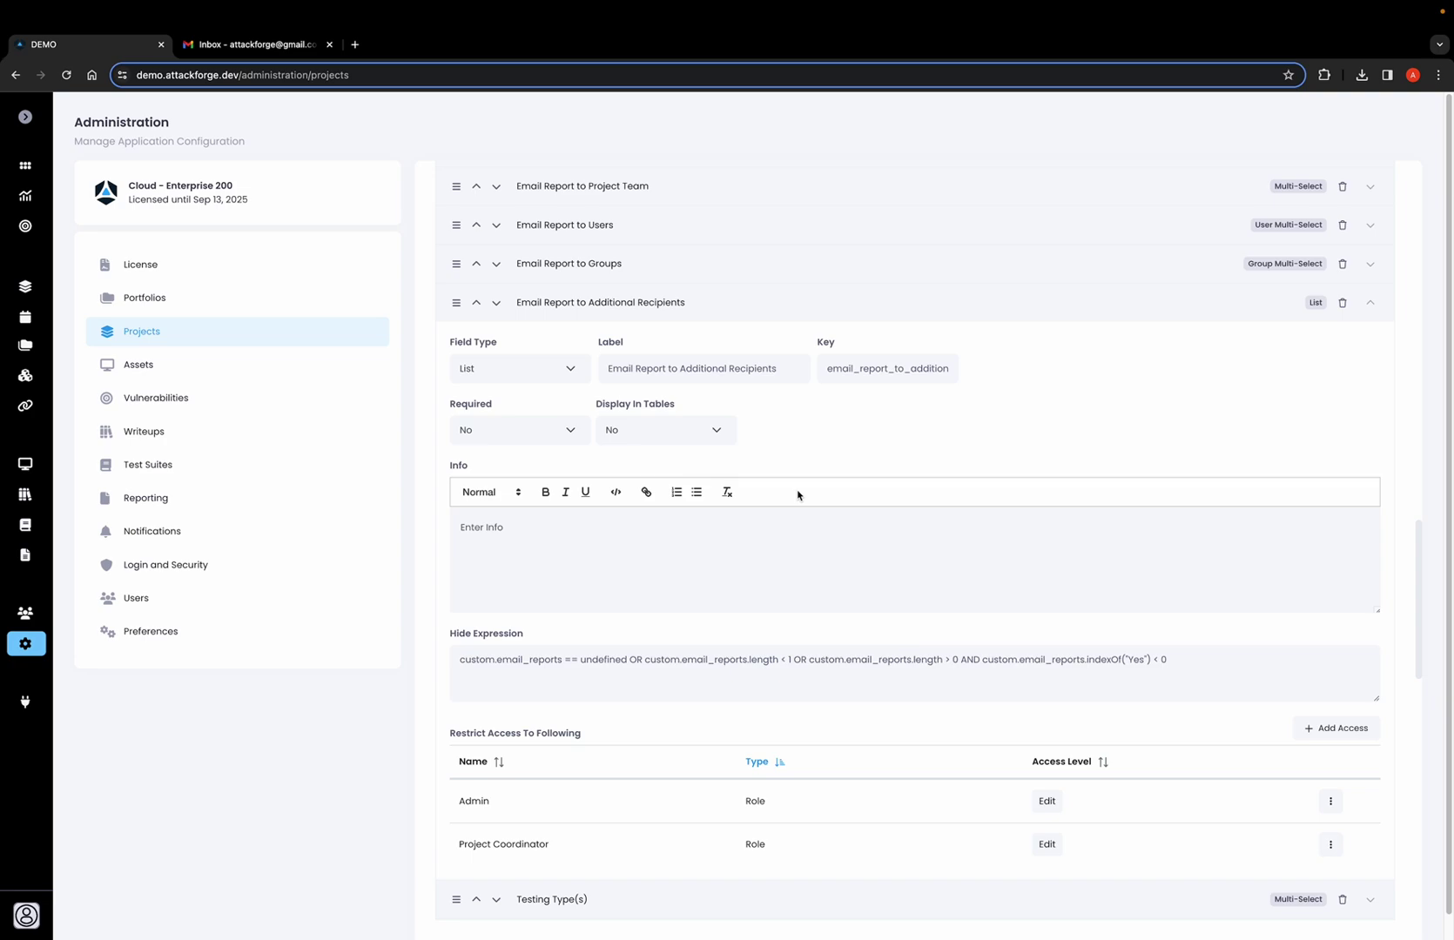
pyautogui.scroll(8, 799, 494)
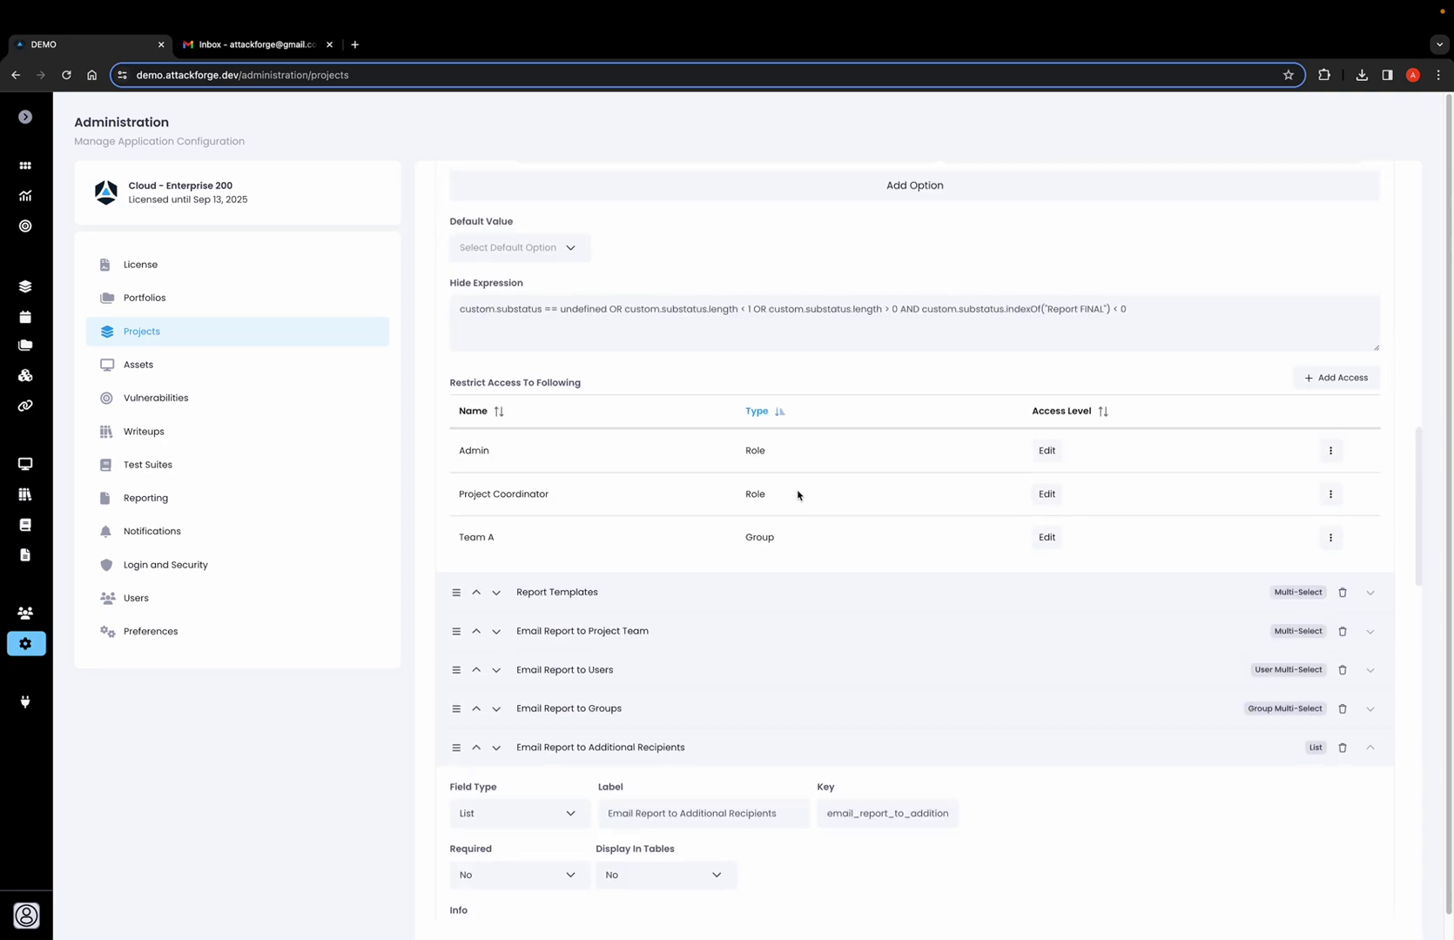
pyautogui.scroll(3, 798, 494)
pyautogui.scroll(1, 686, 380)
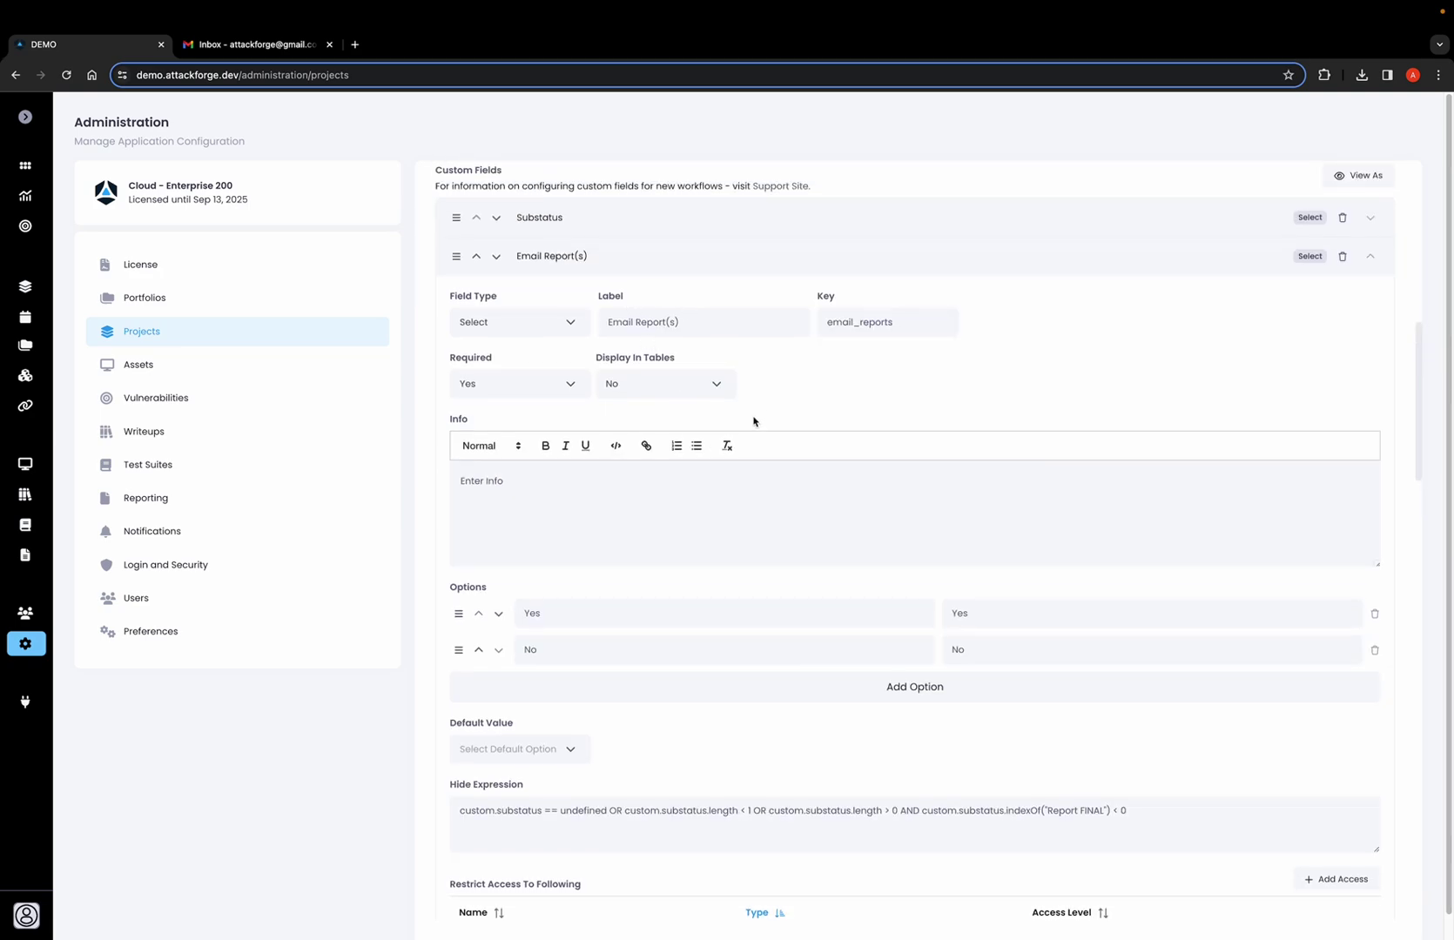
pyautogui.scroll(-4, 723, 519)
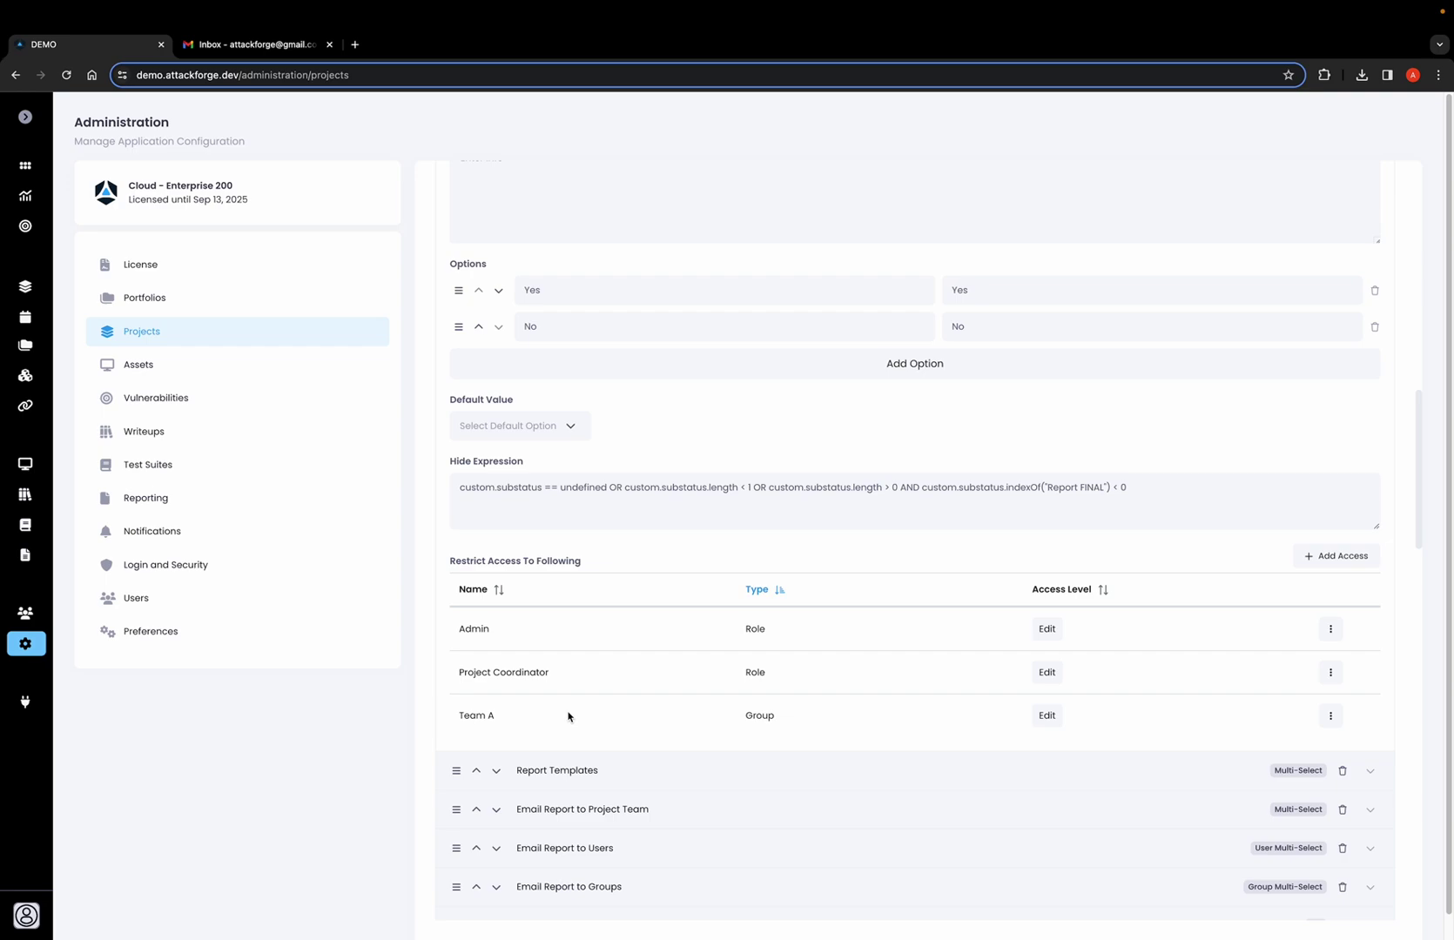
pyautogui.moveTo(459, 628); pyautogui.dragTo(554, 676)
pyautogui.click(457, 673)
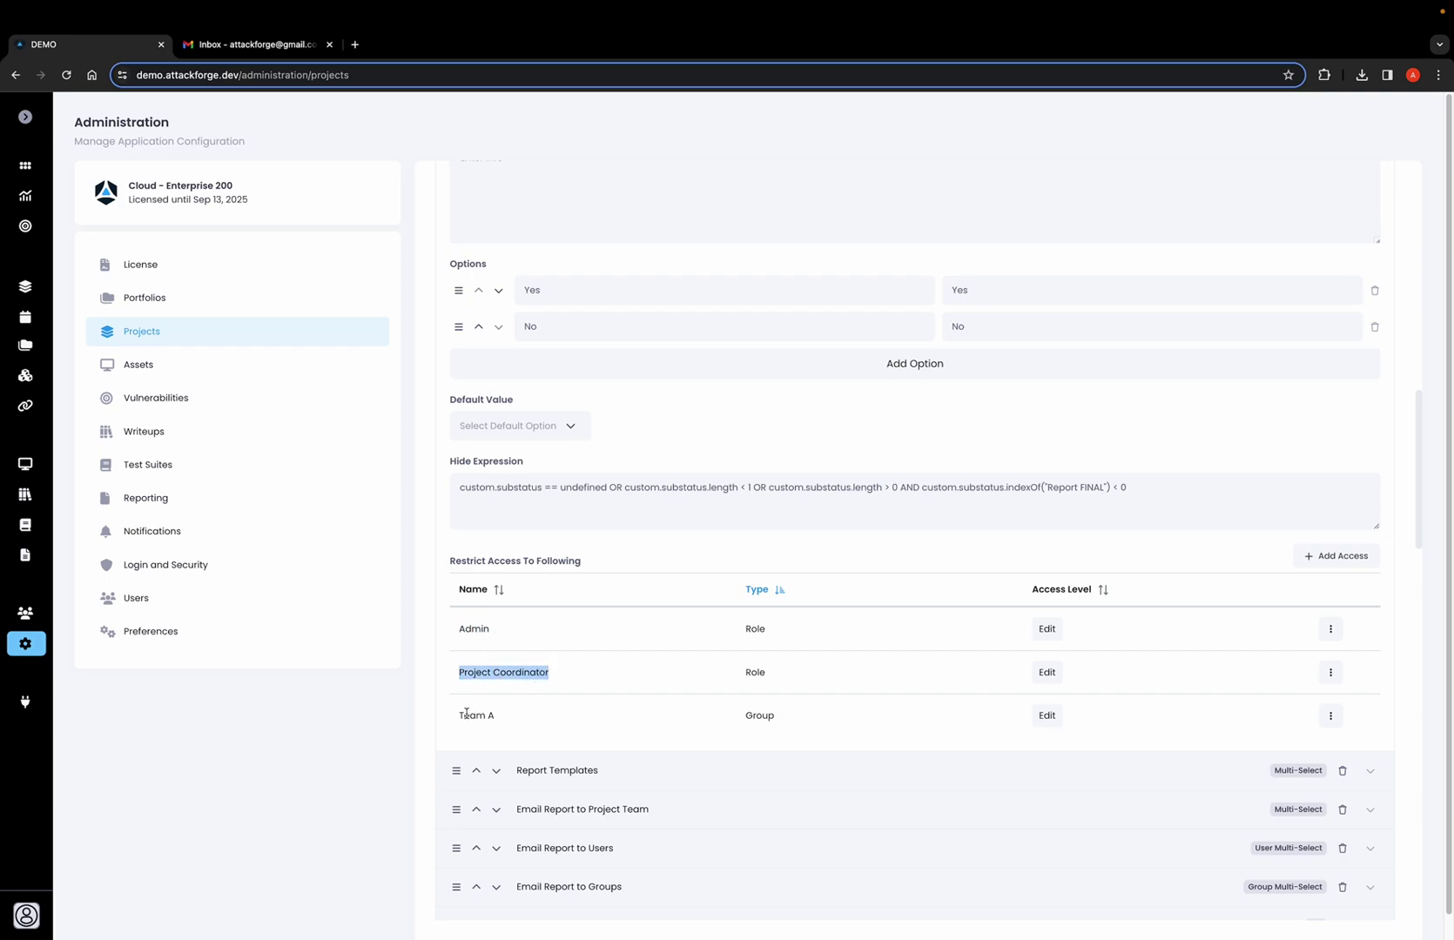
pyautogui.click(520, 716)
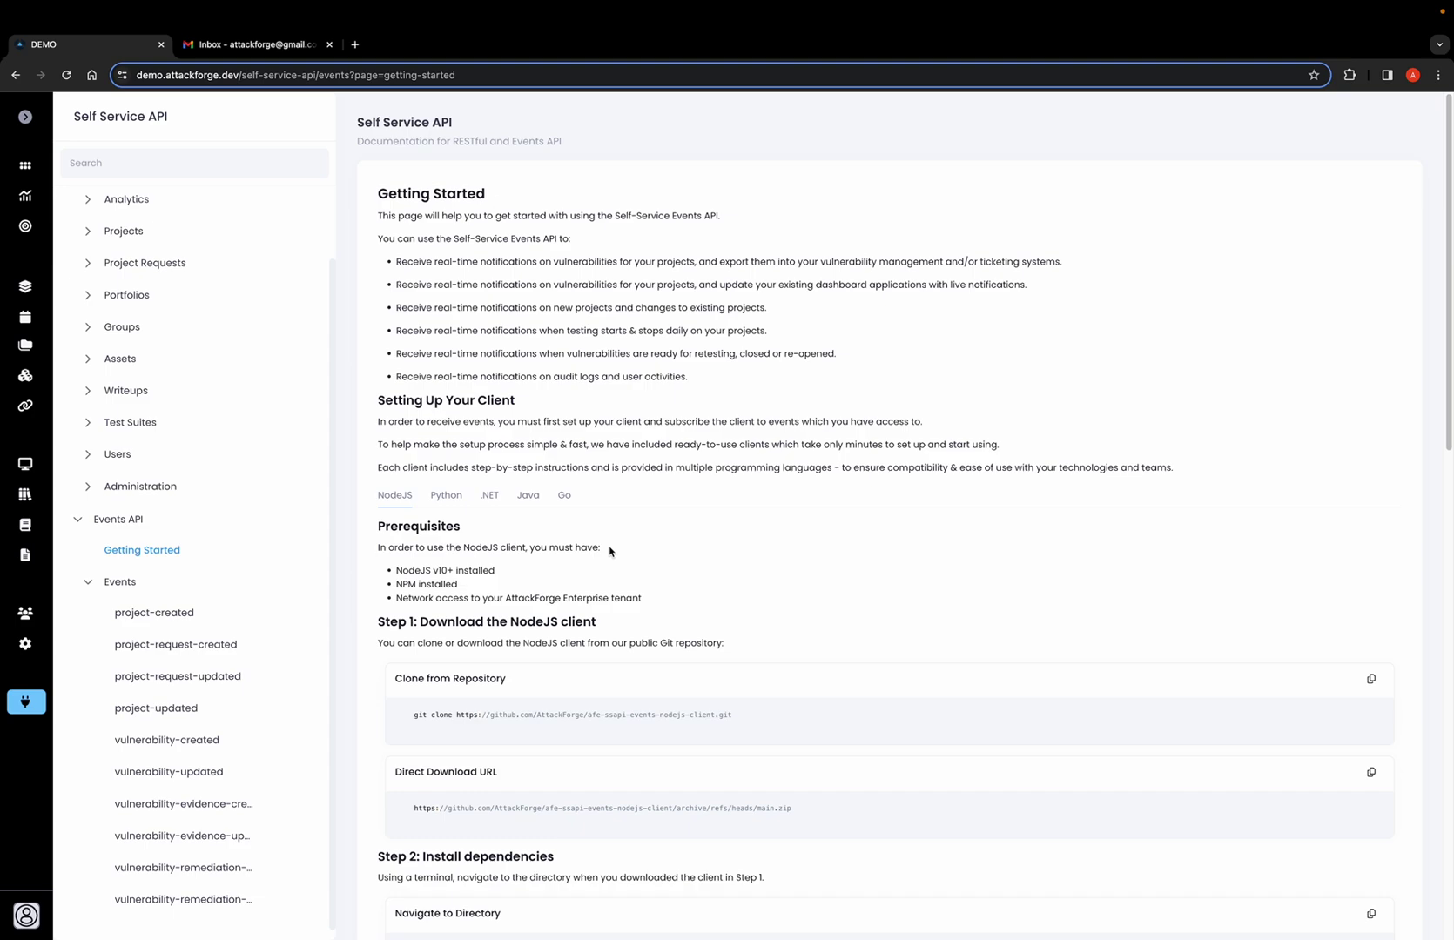
# Compare the Python, .NET, Java, Go and NodeJS client setups, then show the project-updated event docs.
pyautogui.click(451, 504)
pyautogui.click(490, 502)
pyautogui.click(533, 503)
pyautogui.click(560, 500)
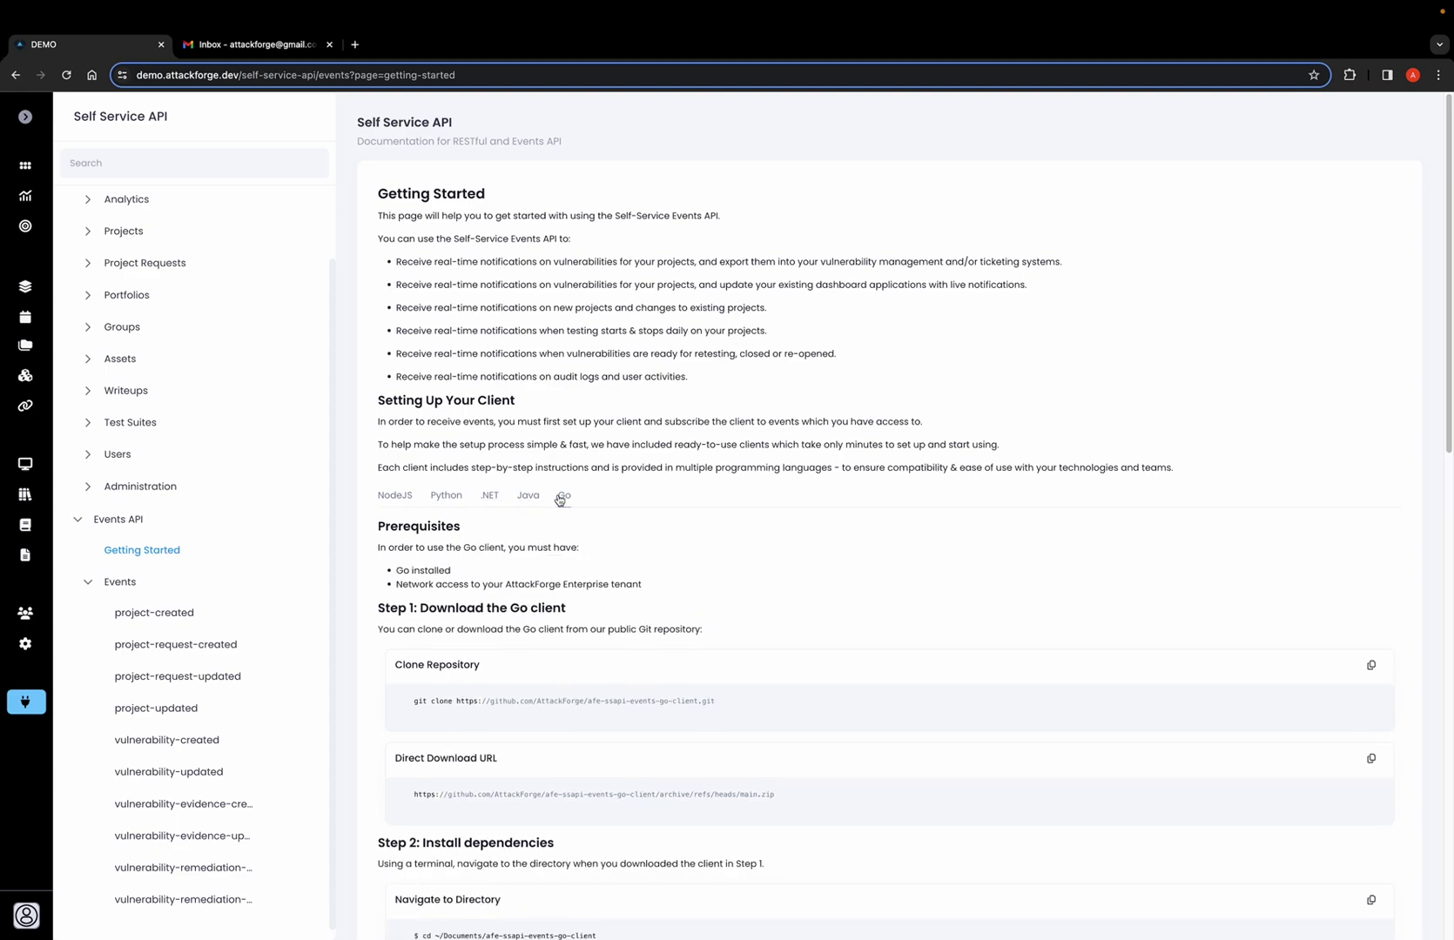
pyautogui.click(405, 505)
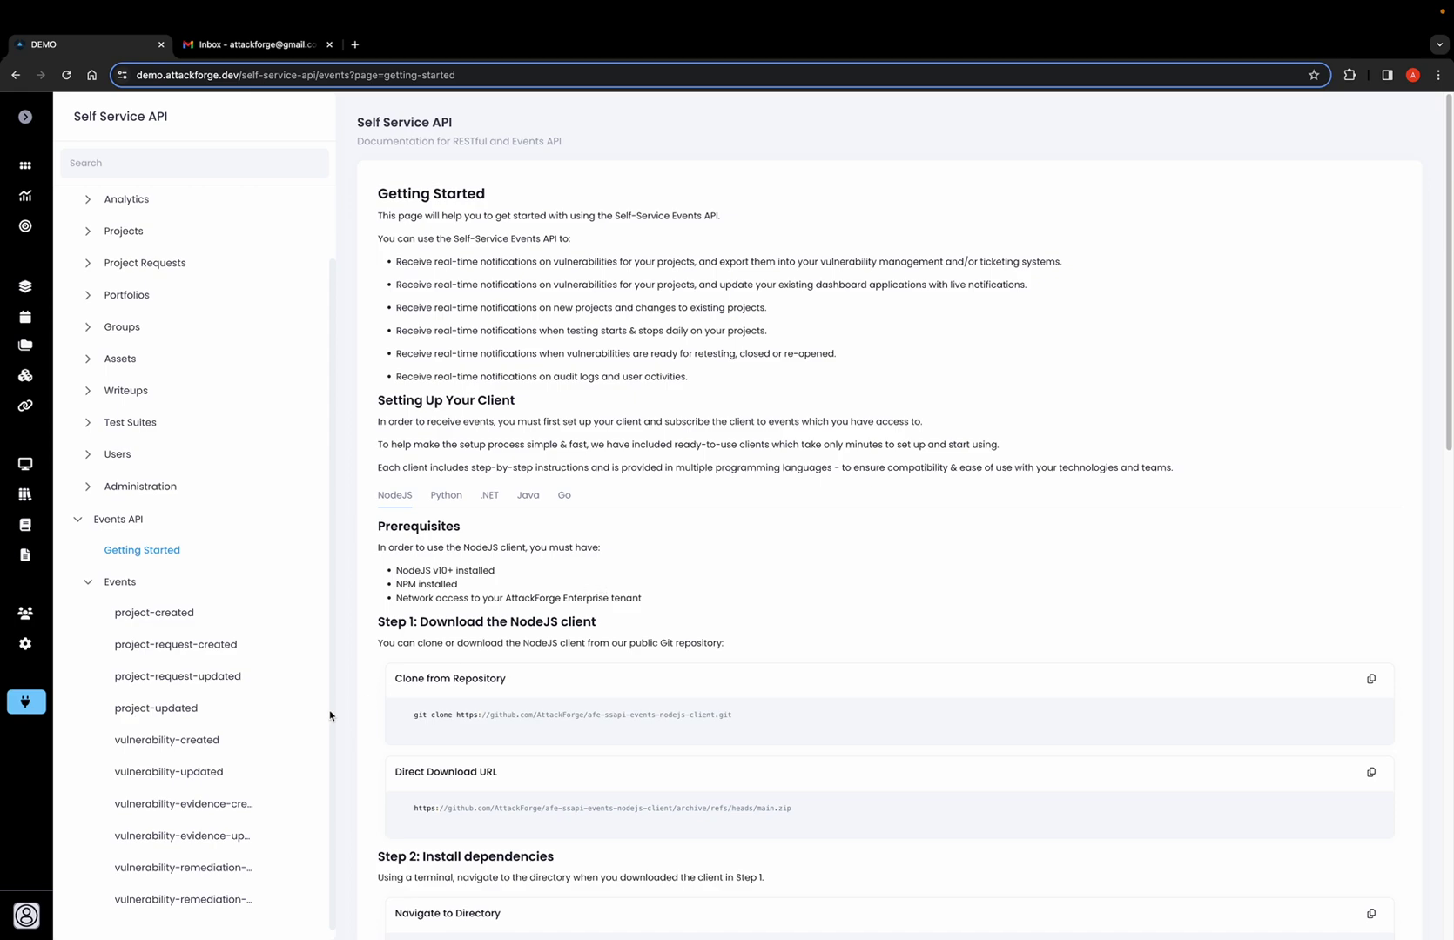
pyautogui.click(202, 707)
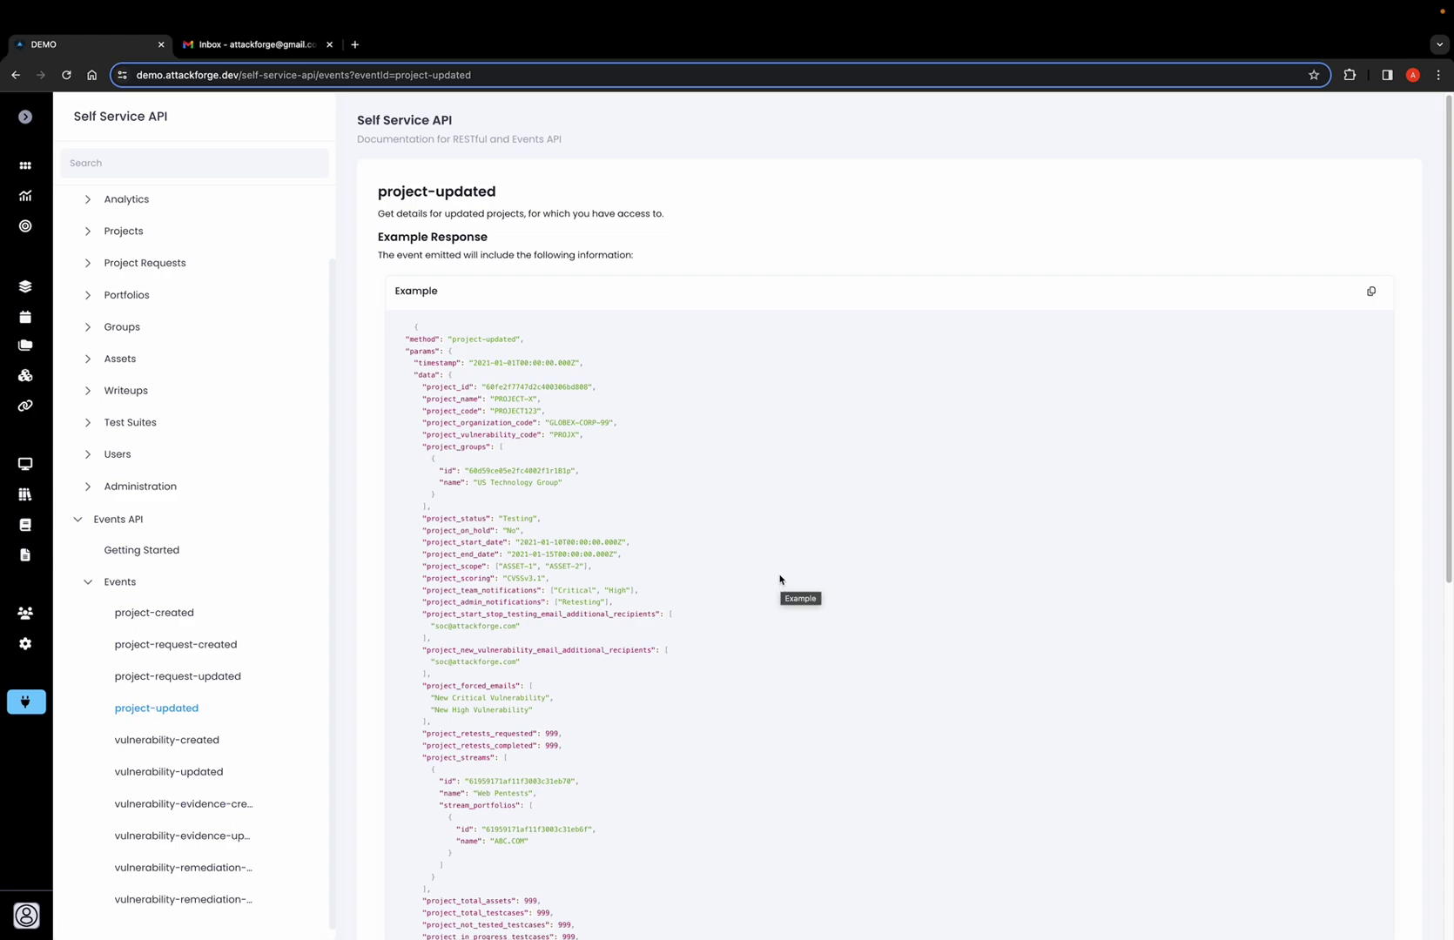
# Highlight the project_custom_fields entry in the project-updated example JSON payload.
pyautogui.scroll(-7, 779, 579)
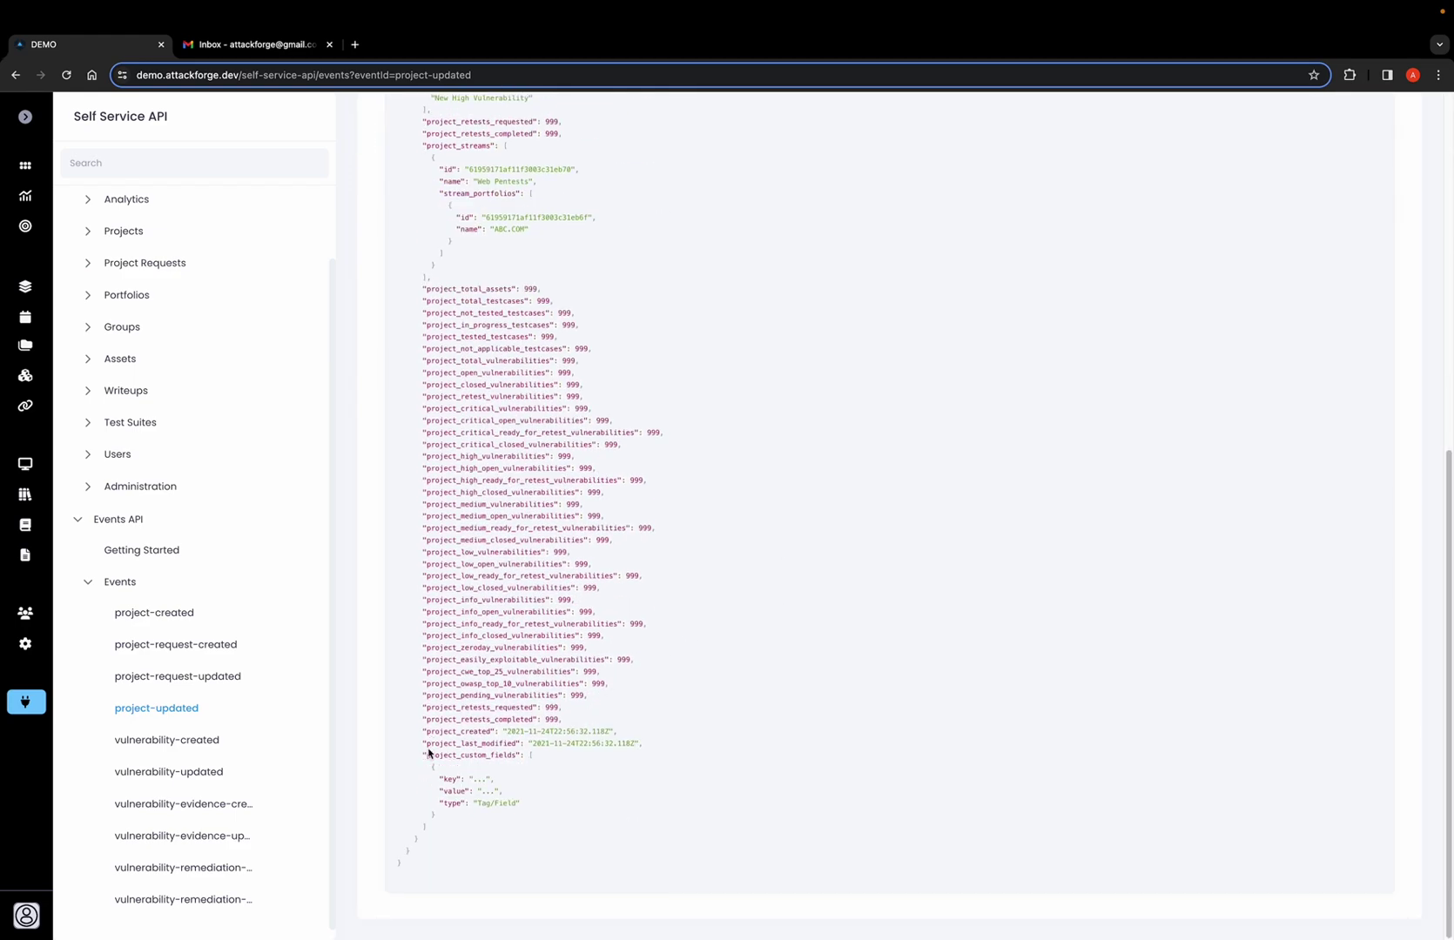
pyautogui.moveTo(422, 754); pyautogui.dragTo(473, 834)
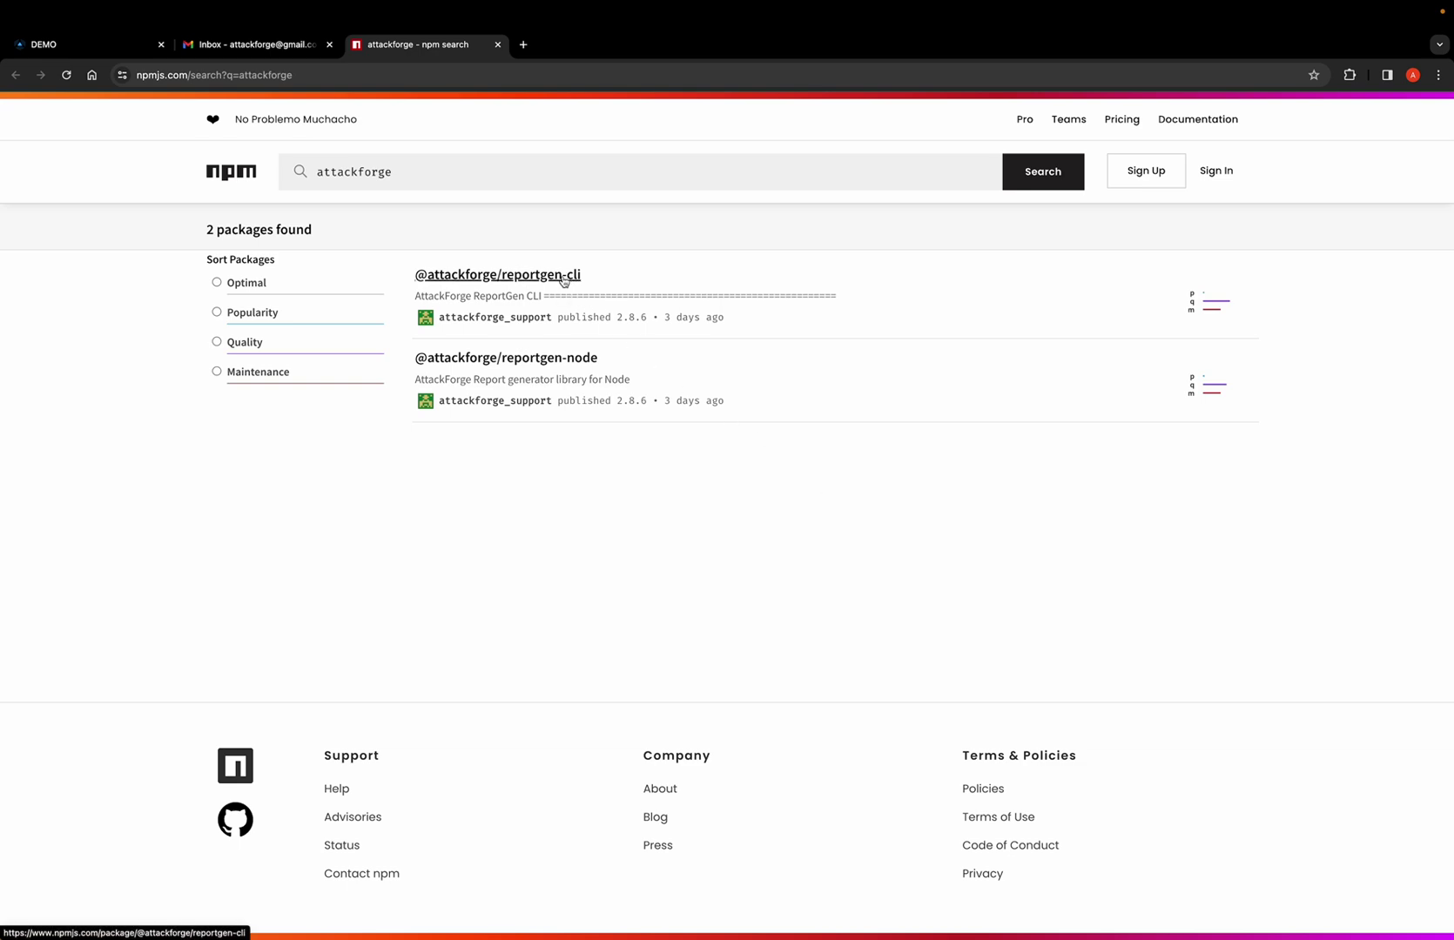
pyautogui.click(563, 279)
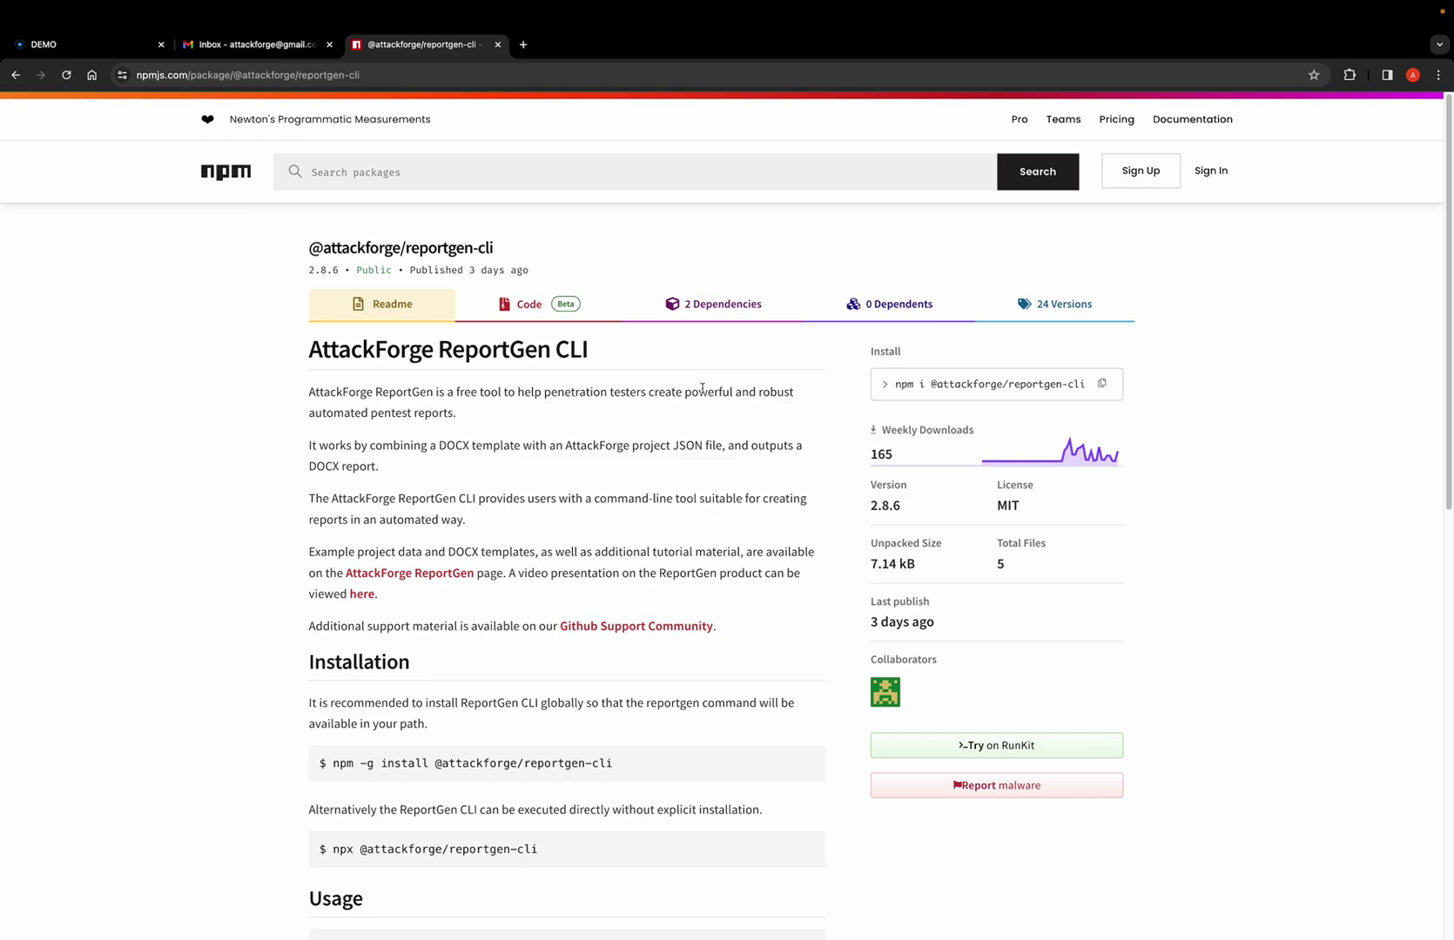
pyautogui.scroll(-7, 702, 388)
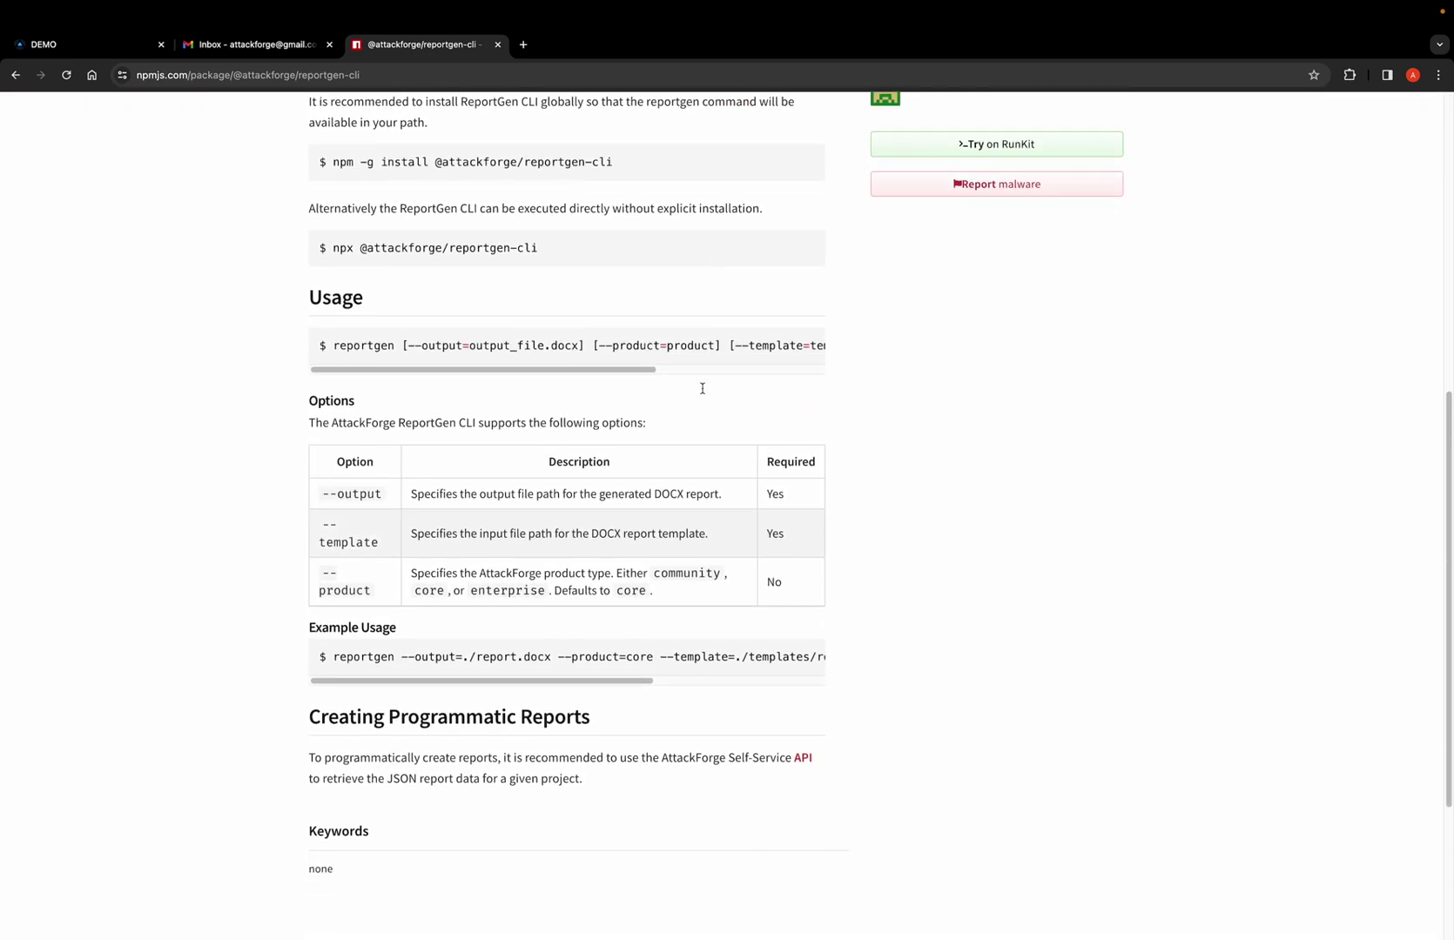
pyautogui.scroll(-1, 701, 389)
pyautogui.scroll(-2, 704, 392)
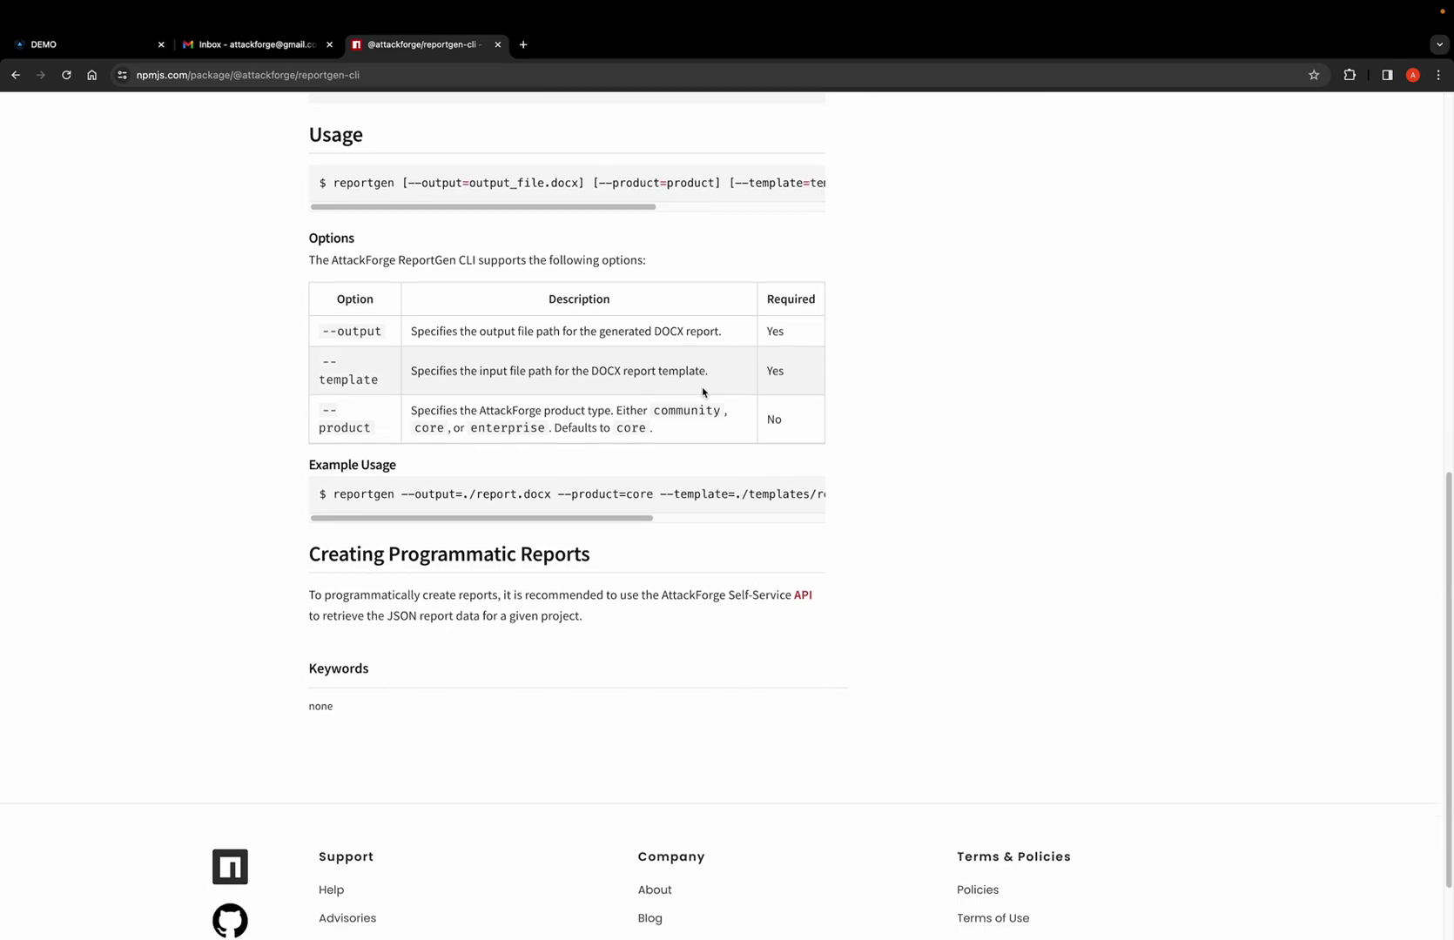
pyautogui.scroll(1, 704, 391)
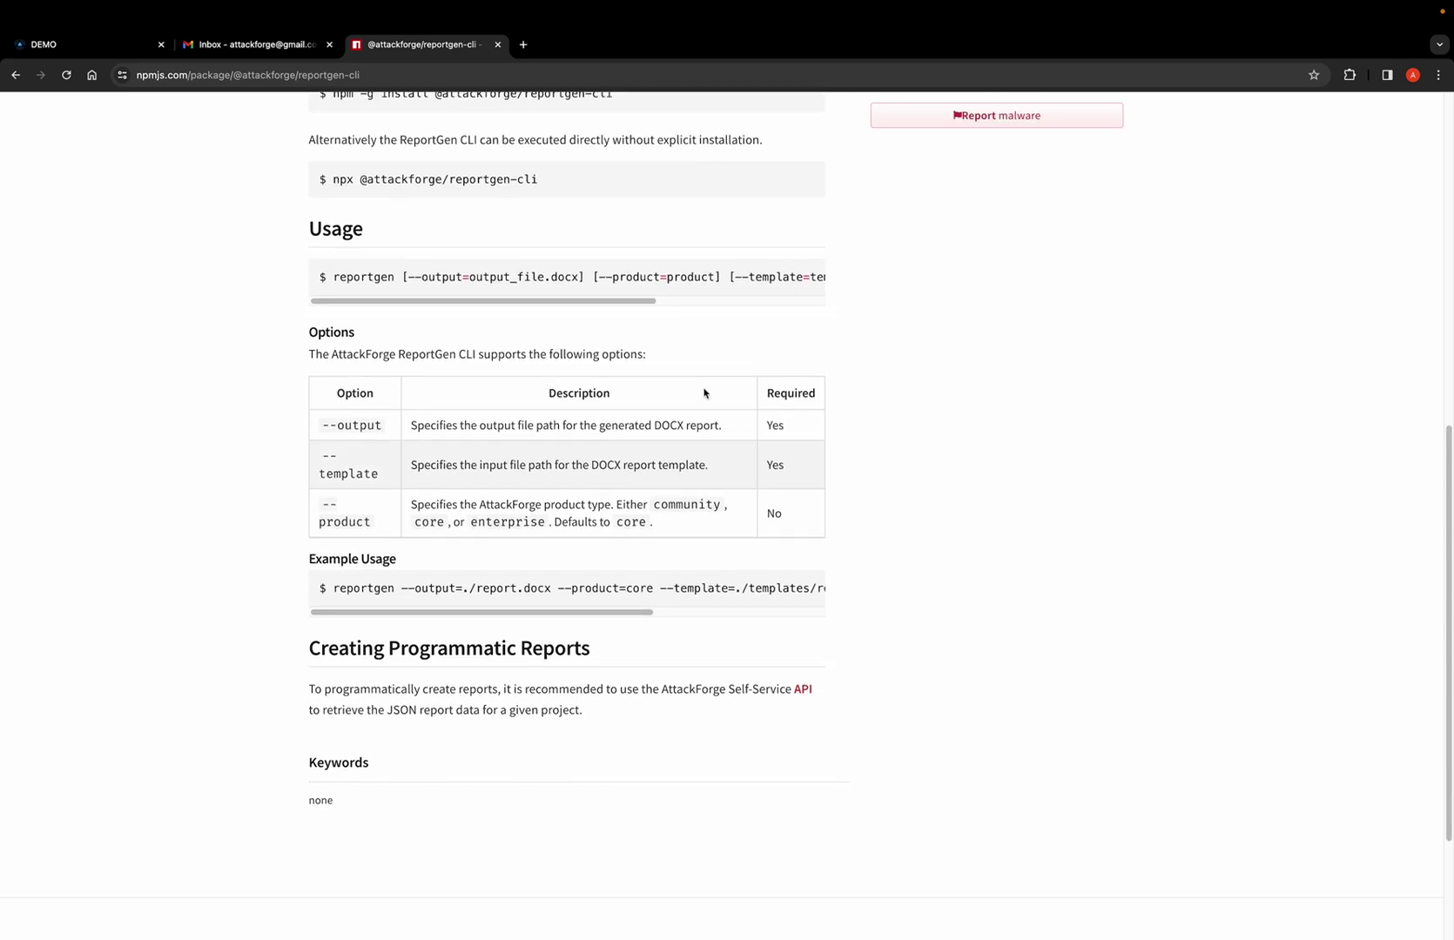
pyautogui.scroll(8, 703, 392)
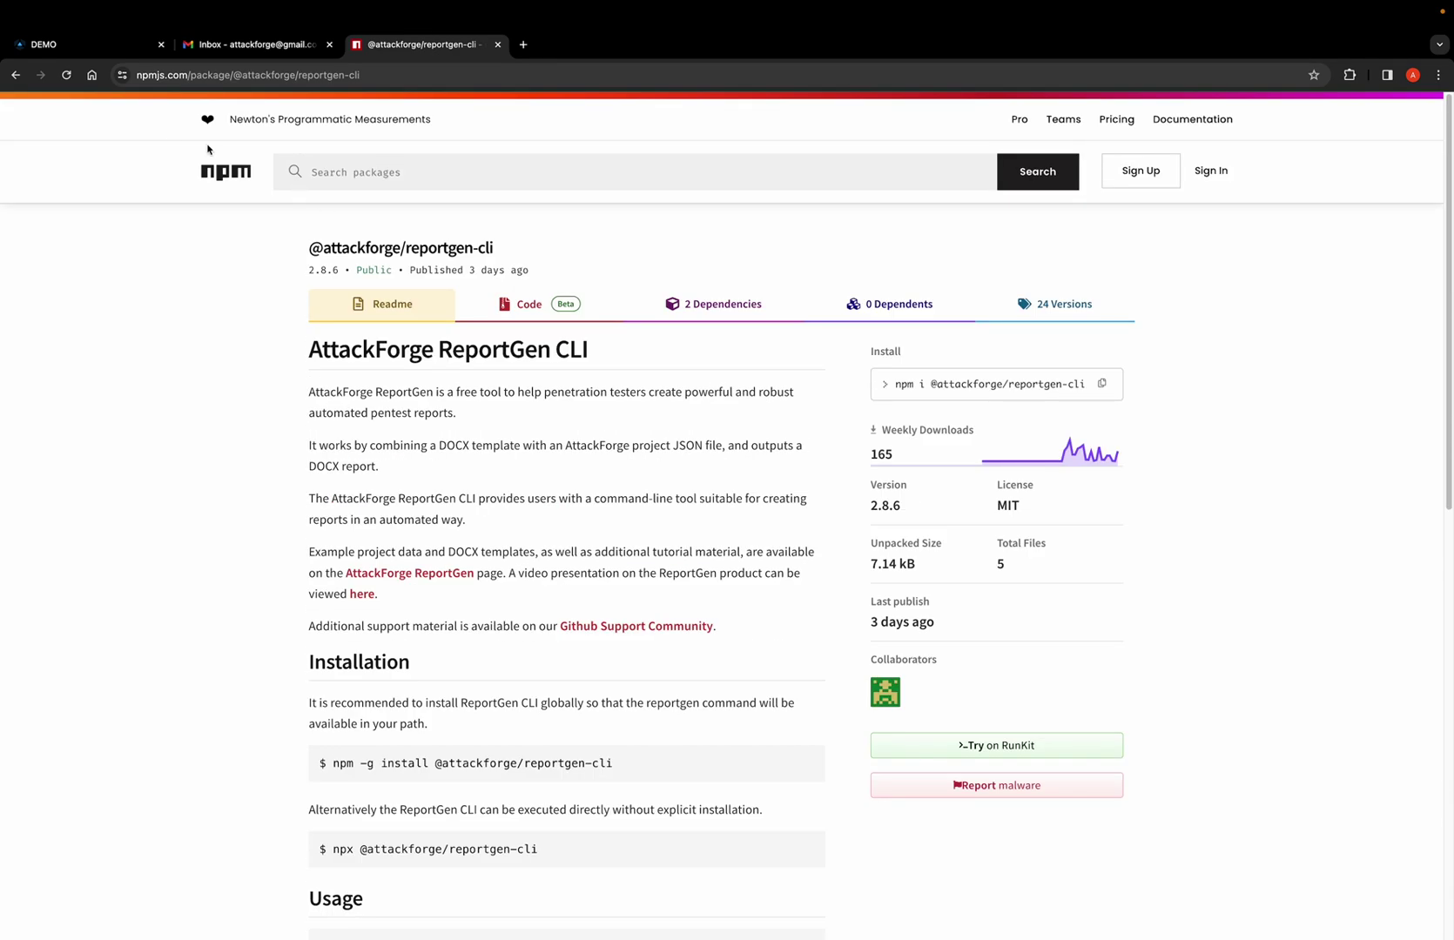
pyautogui.click(15, 75)
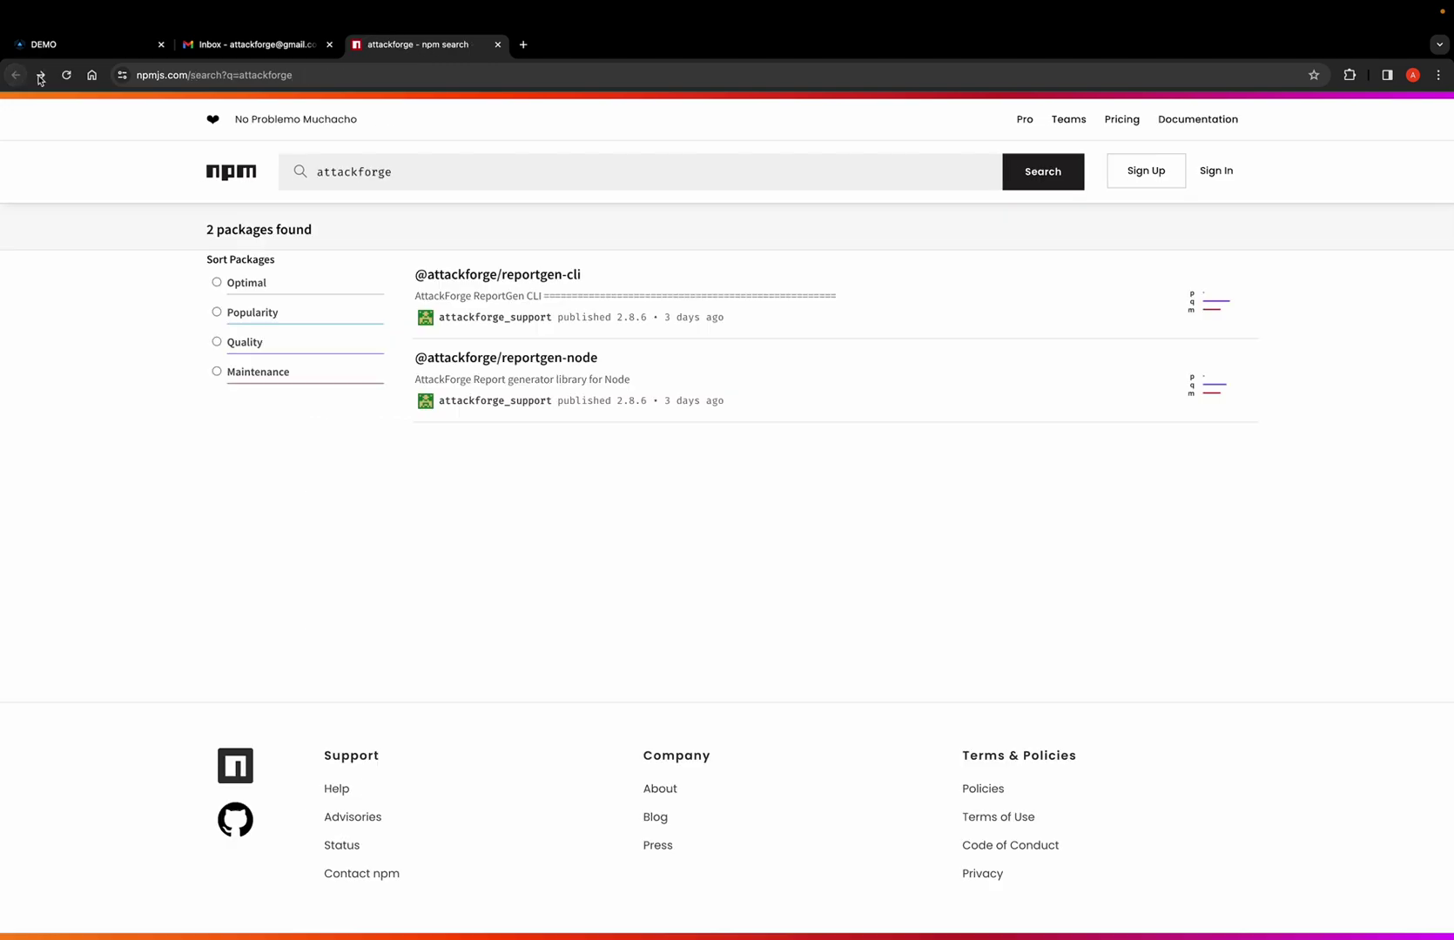
pyautogui.click(494, 358)
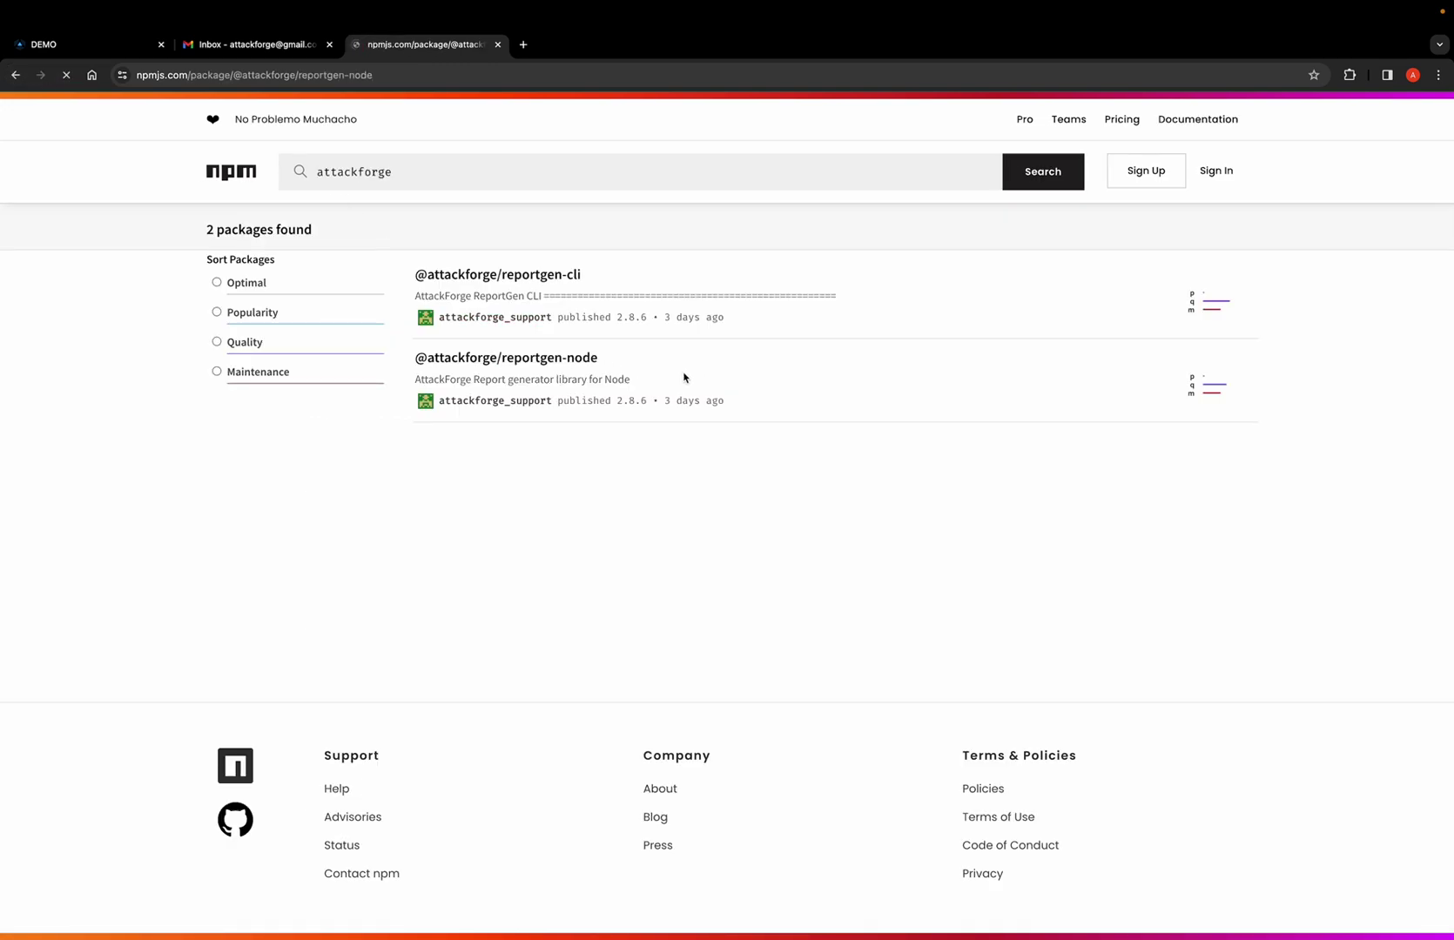
pyautogui.scroll(-6, 712, 443)
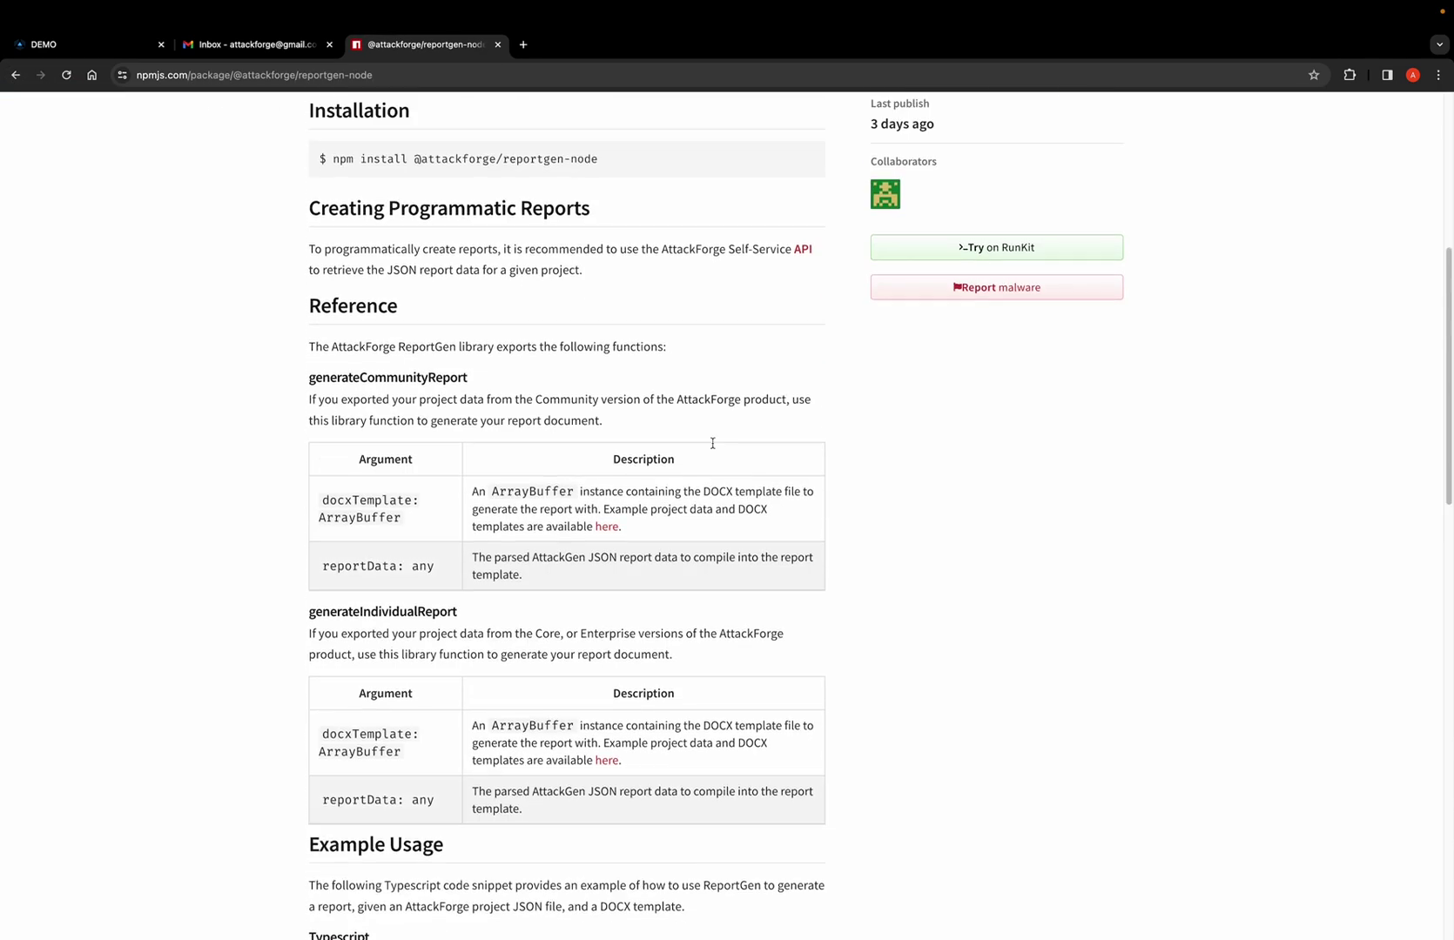
pyautogui.scroll(-7, 713, 443)
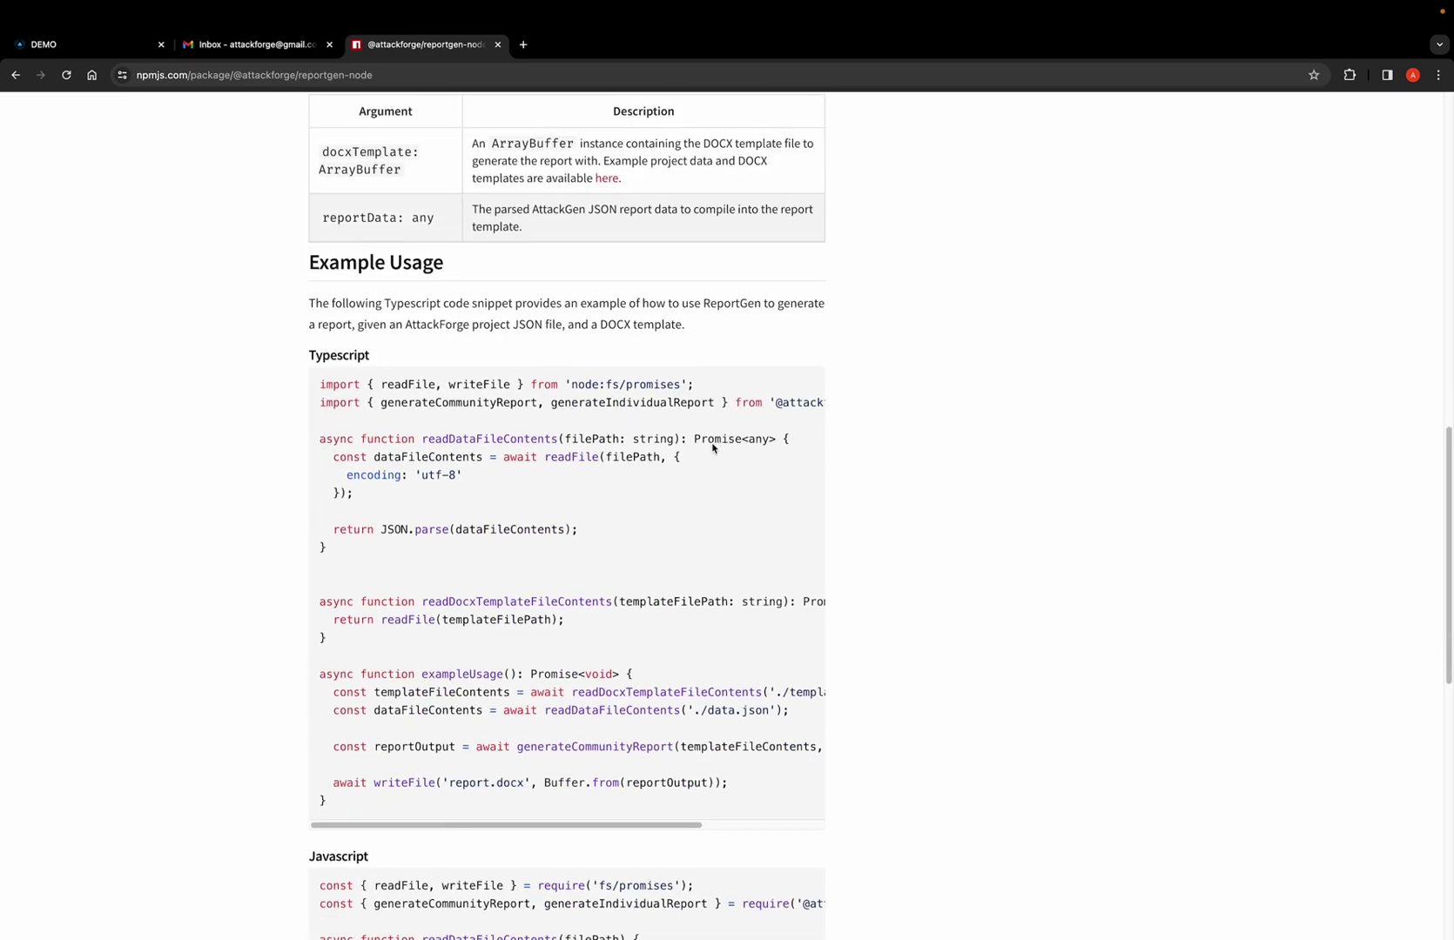
pyautogui.scroll(-2, 713, 448)
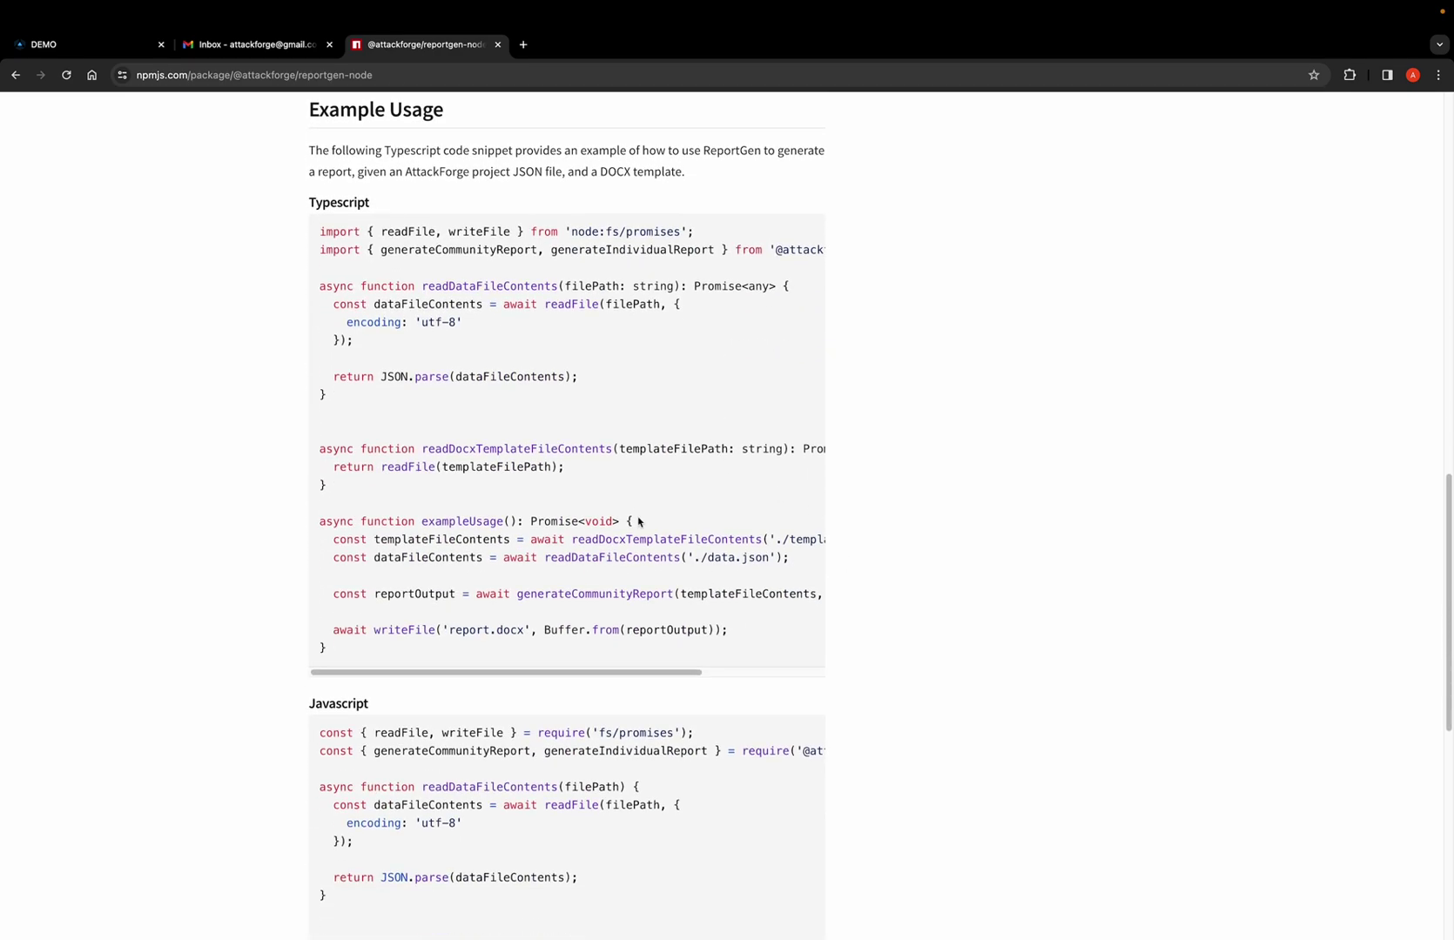
pyautogui.scroll(15, 639, 520)
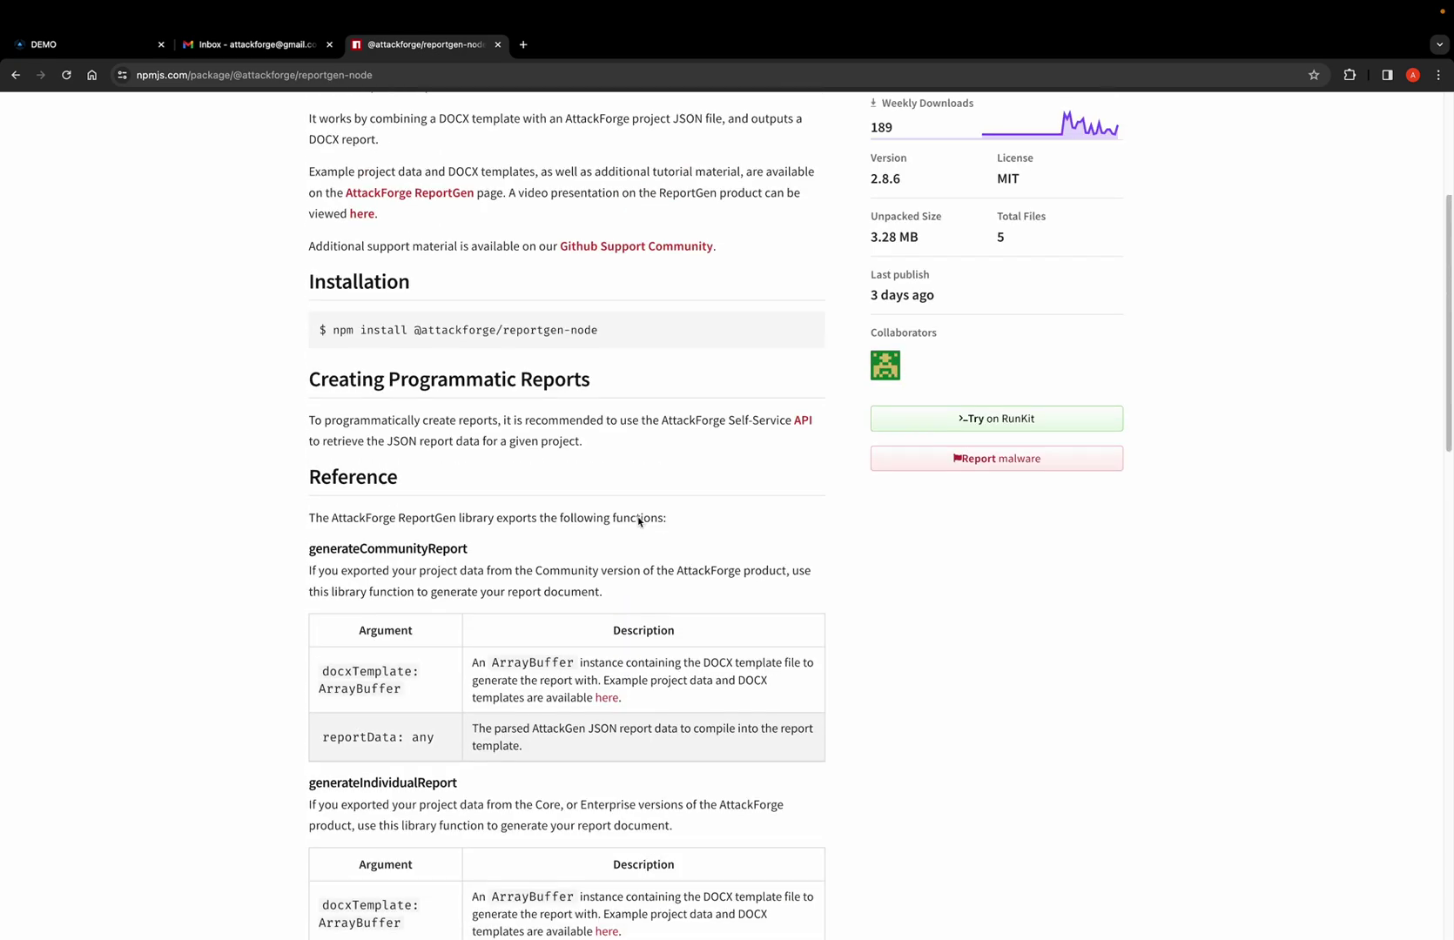
pyautogui.click(16, 75)
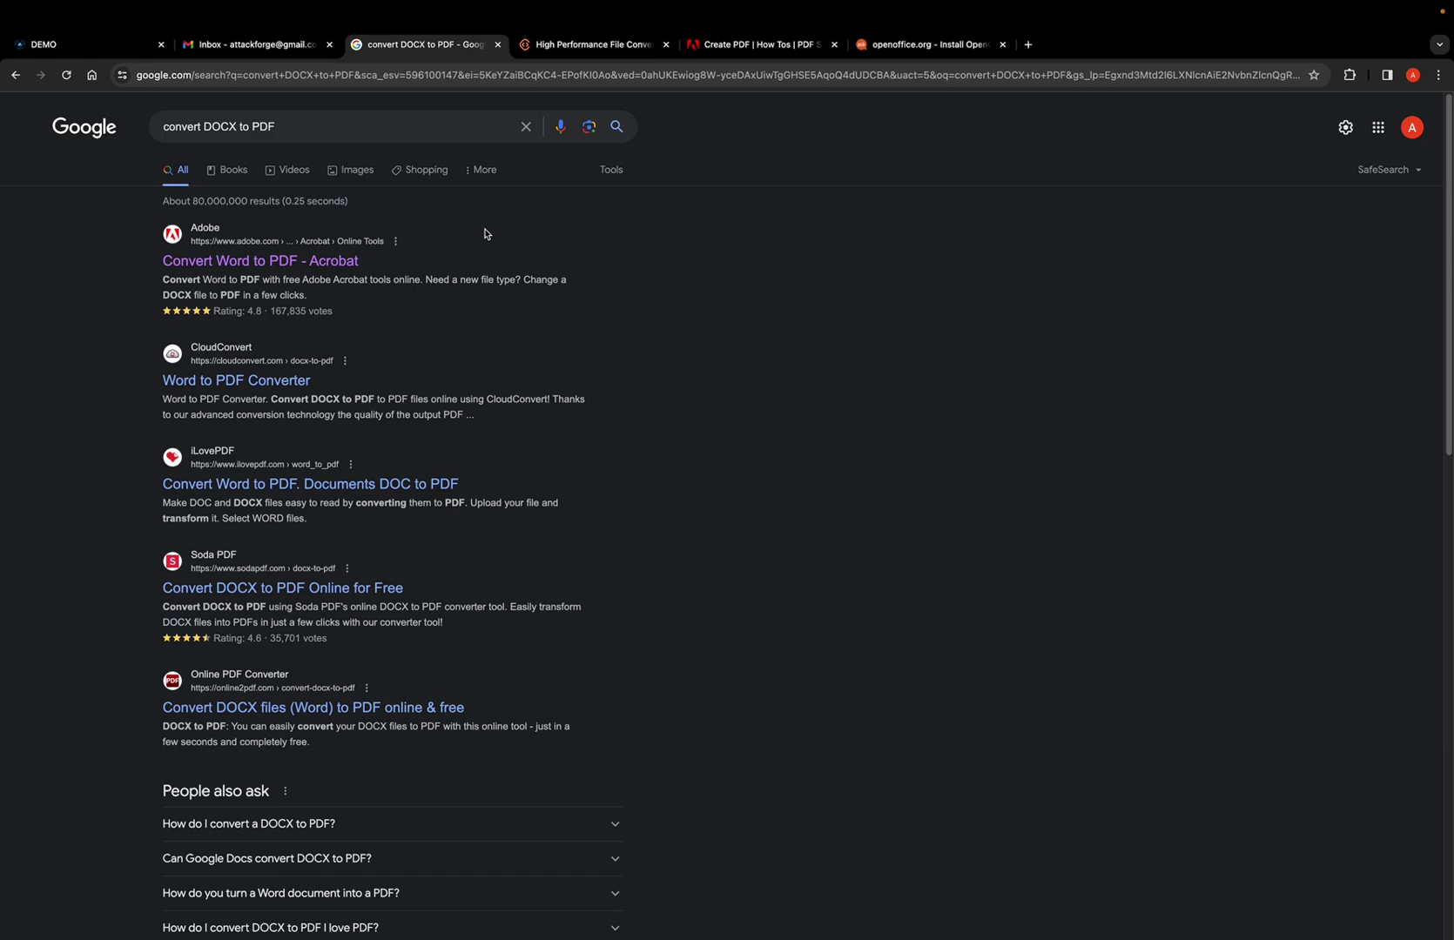
# Scroll the 'convert DOCX to PDF' results listing Acrobat, CloudConvert, iLovePDF and Soda PDF.
pyautogui.scroll(-10, 492, 252)
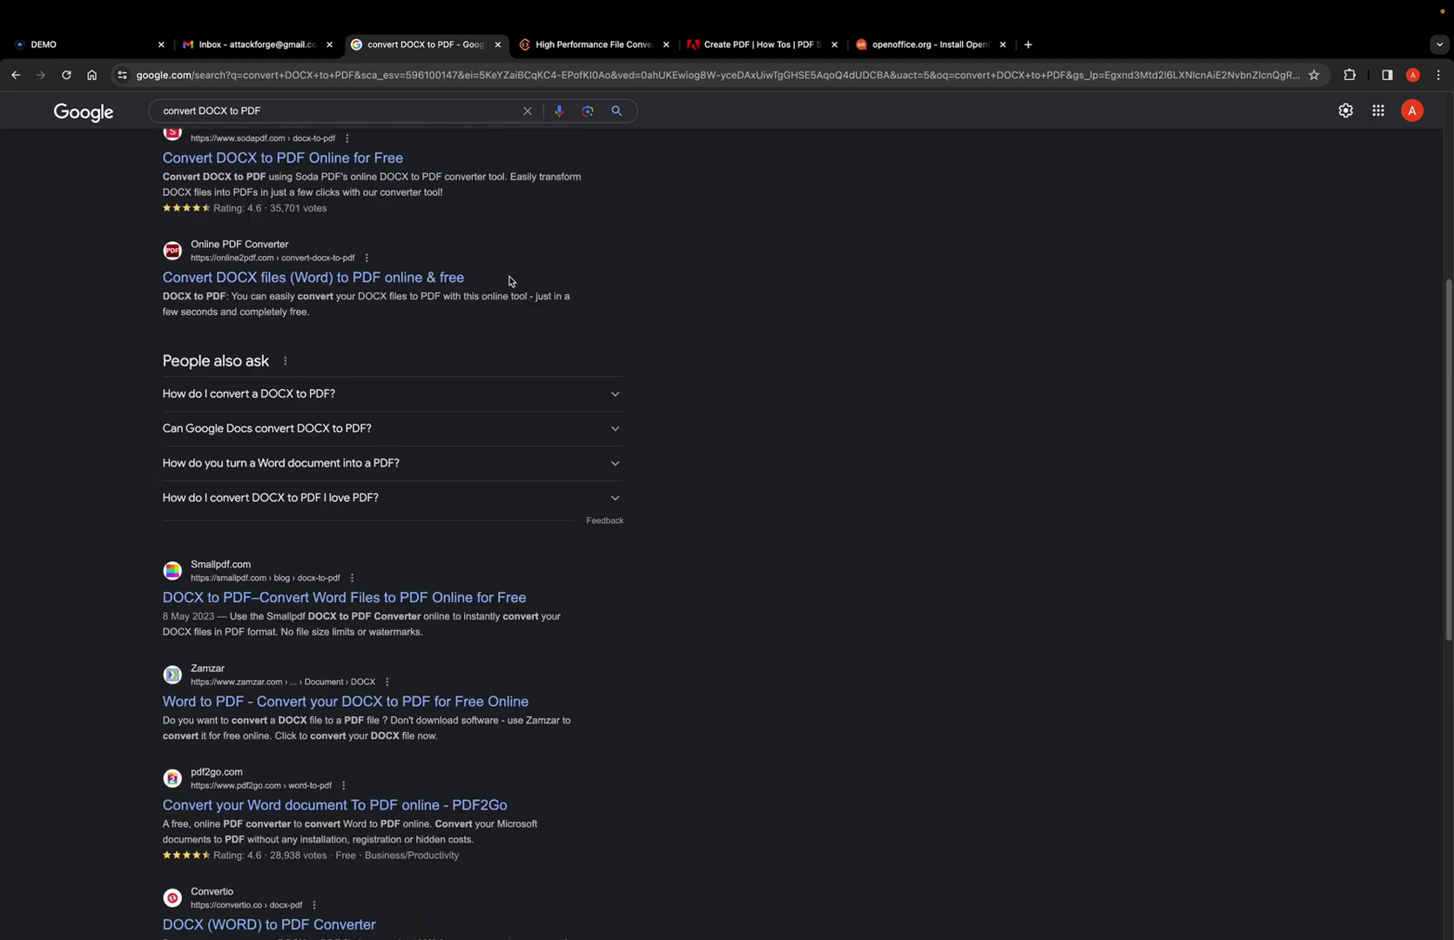
pyautogui.scroll(-3, 511, 281)
pyautogui.scroll(12, 511, 281)
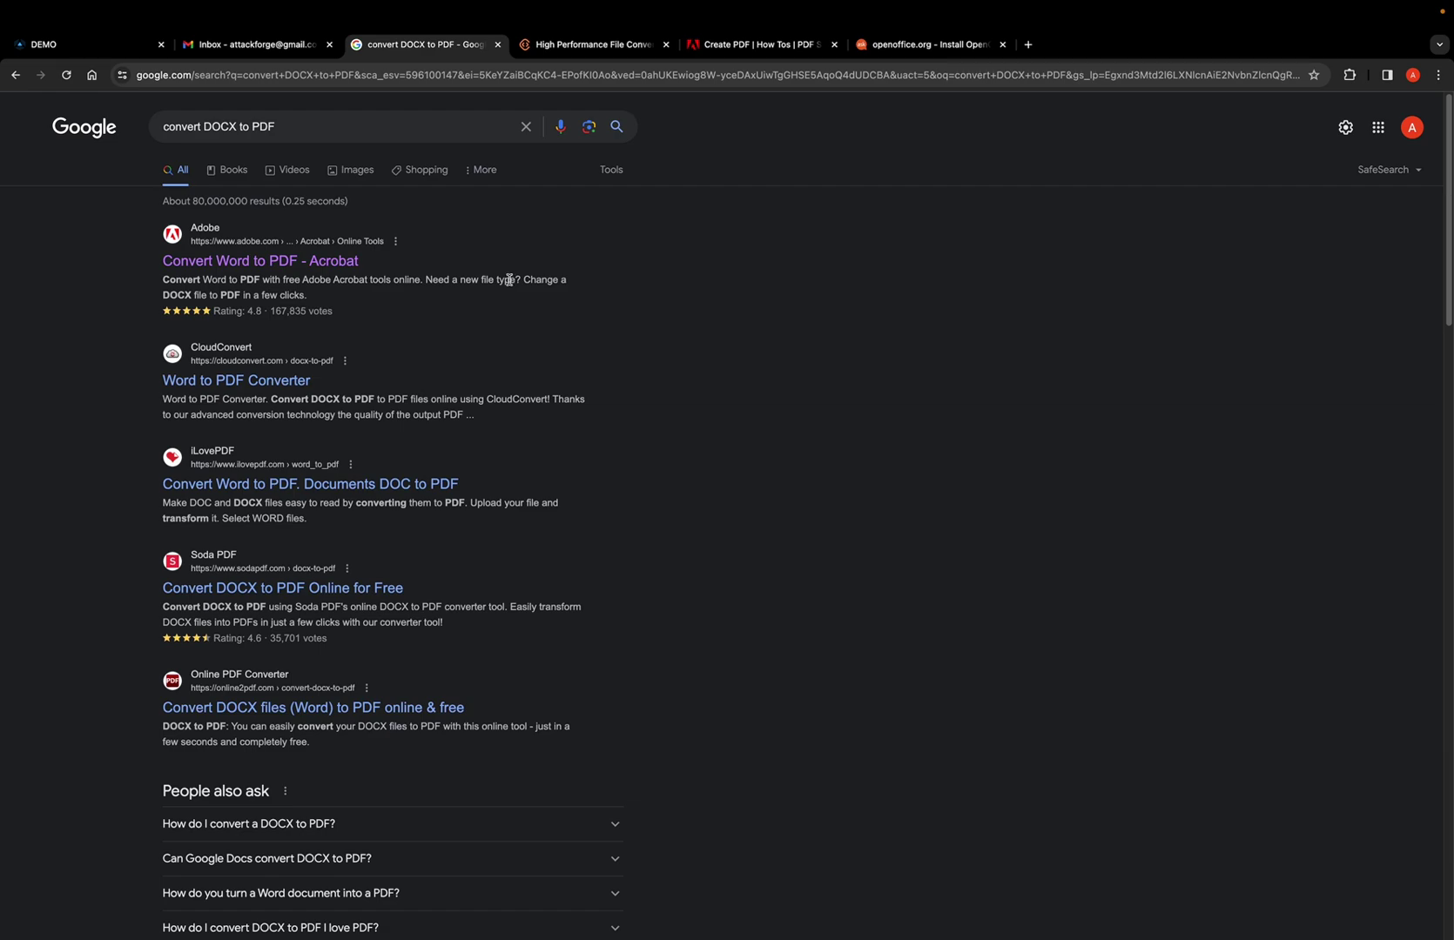
# Look over ConvertAPI and Adobe's Create PDF guide, then read the headless OpenOffice question's answers.
pyautogui.click(562, 44)
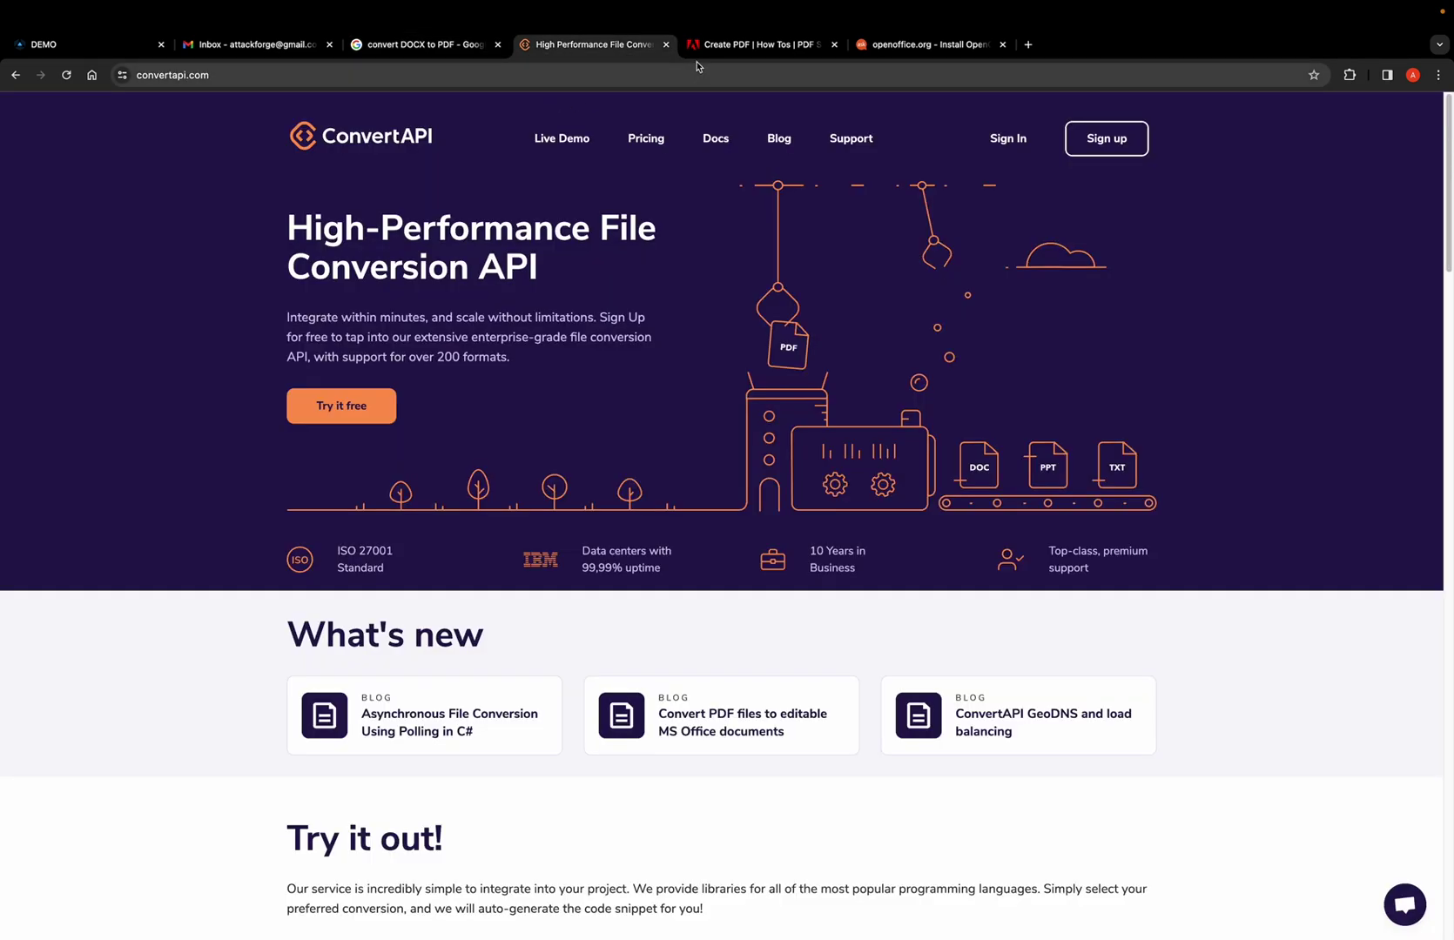
pyautogui.click(721, 48)
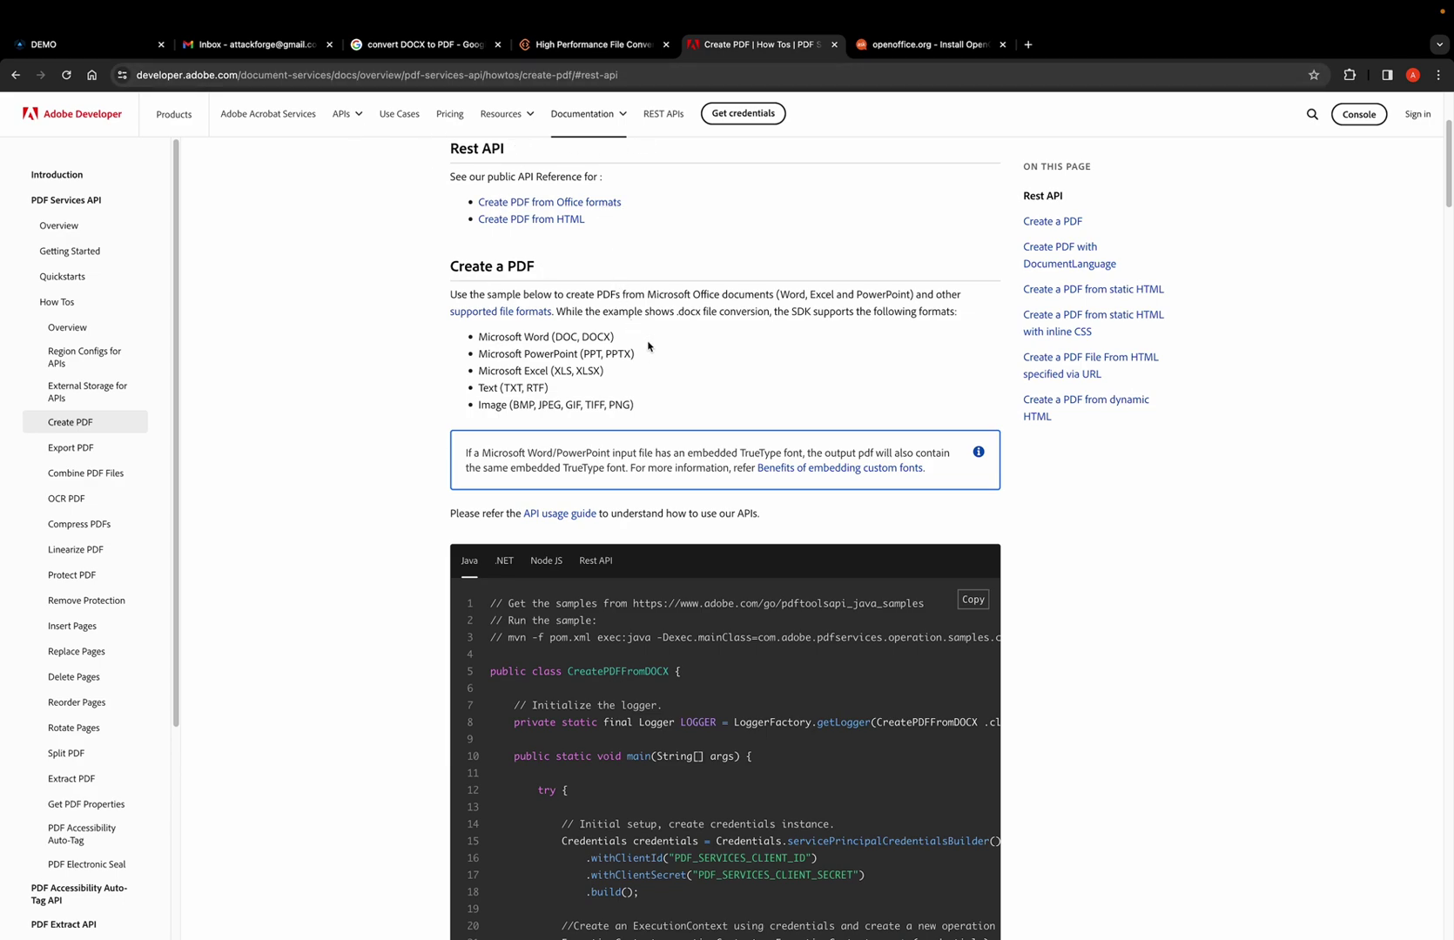
pyautogui.click(896, 49)
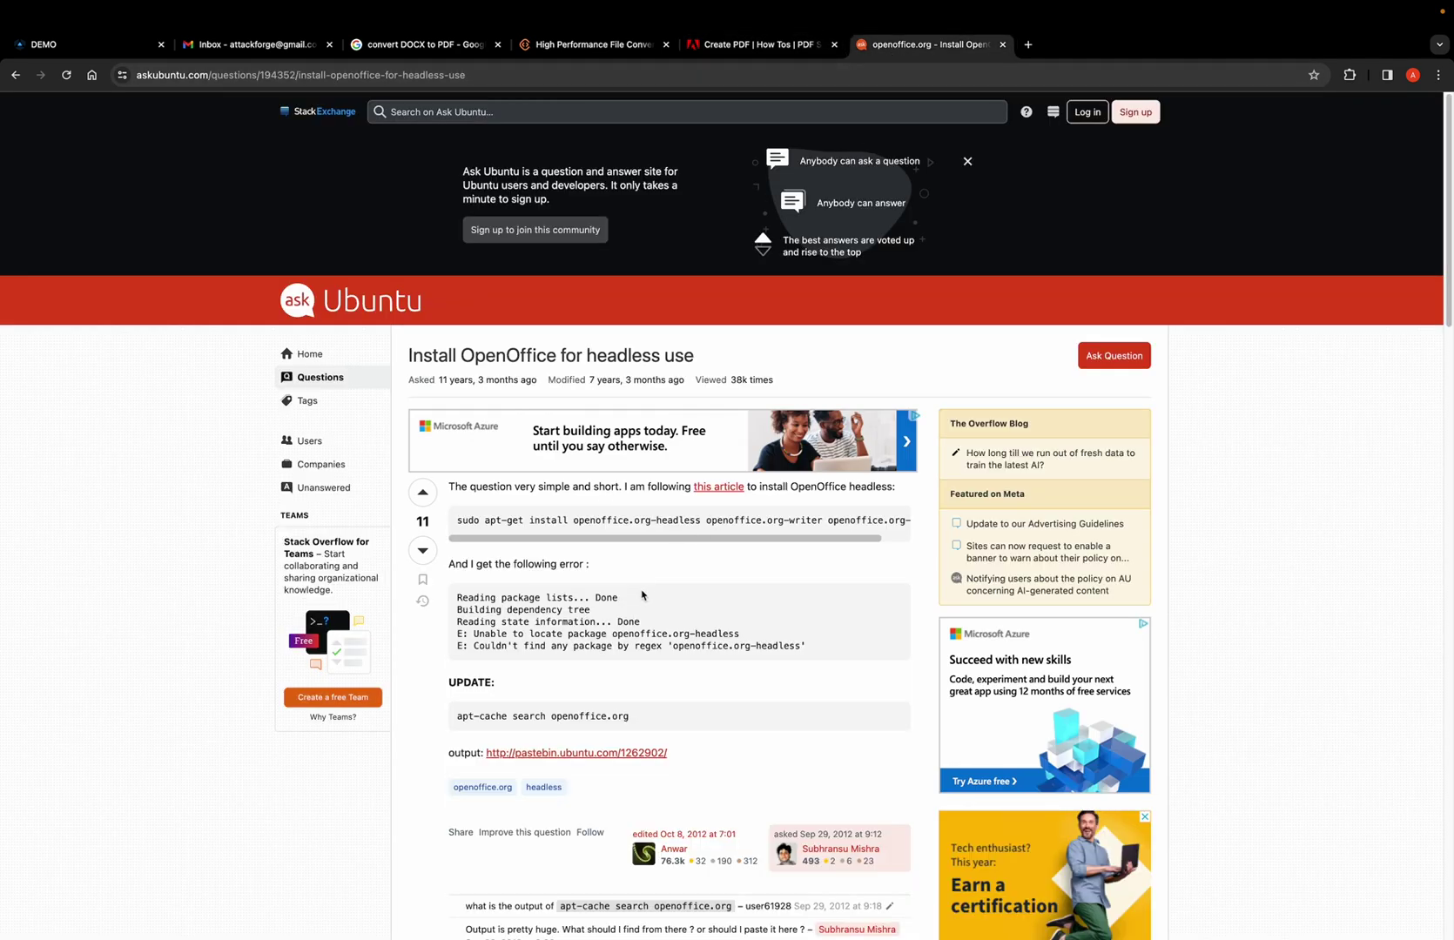
pyautogui.scroll(-5, 642, 616)
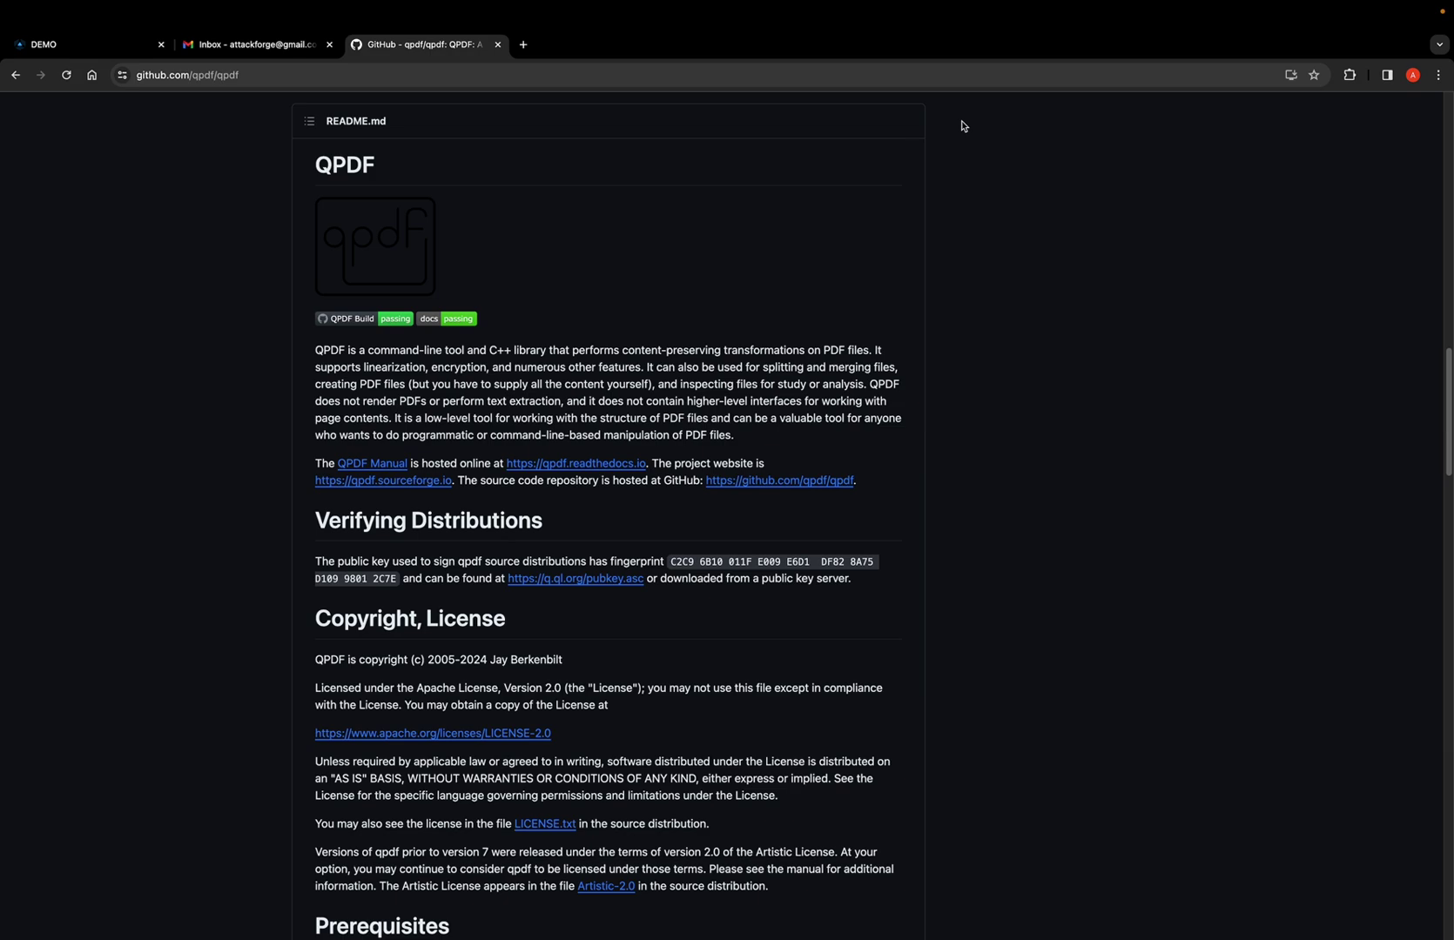
# Scroll the github.com/qpdf/qpdf repository page down to its README.
pyautogui.scroll(-1, 960, 123)
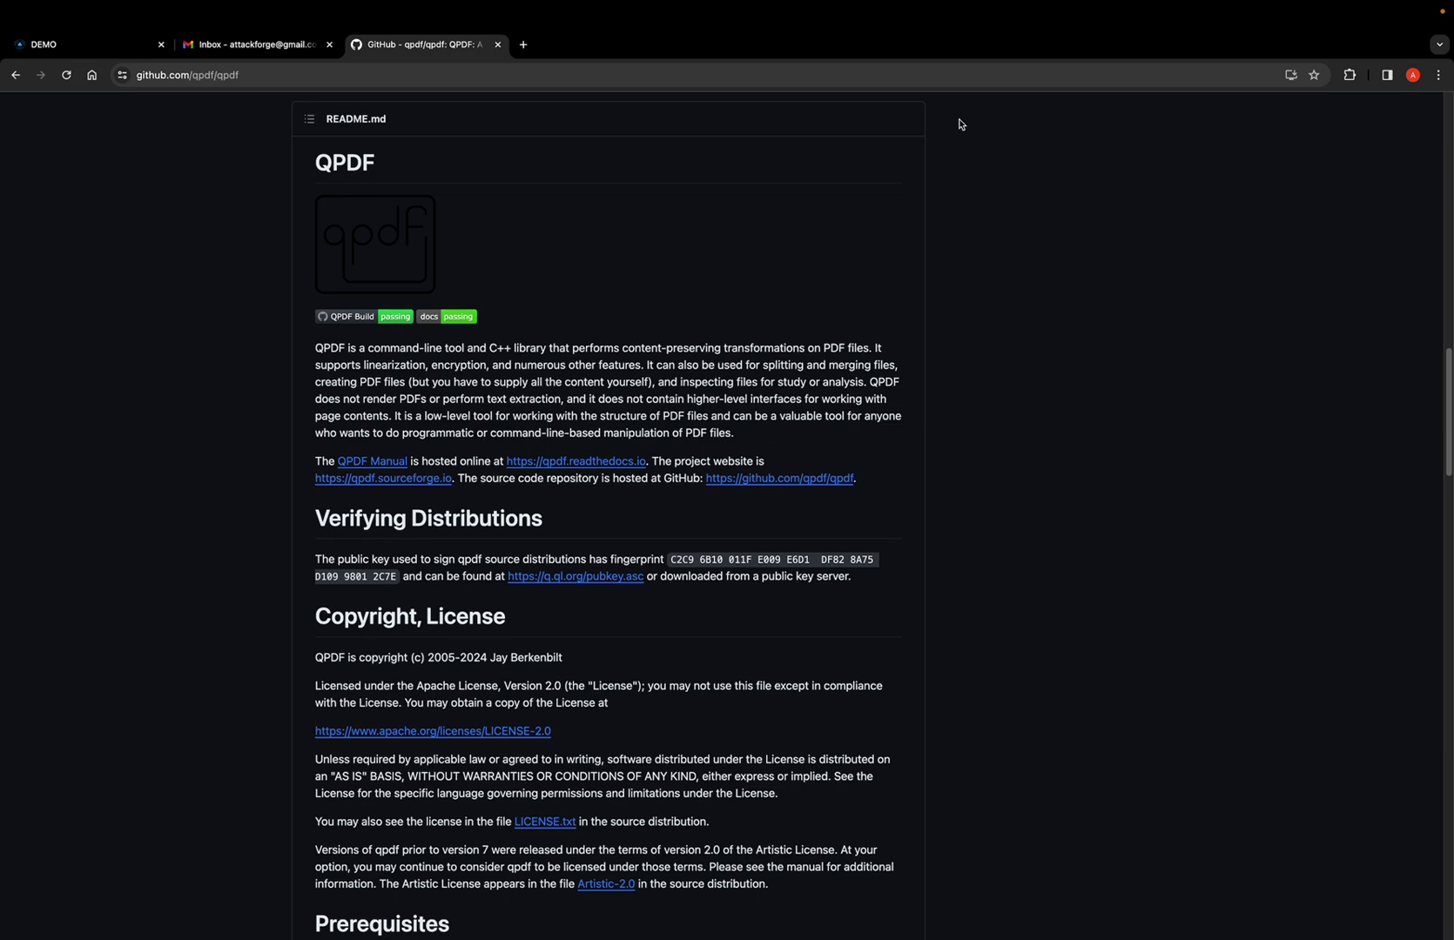
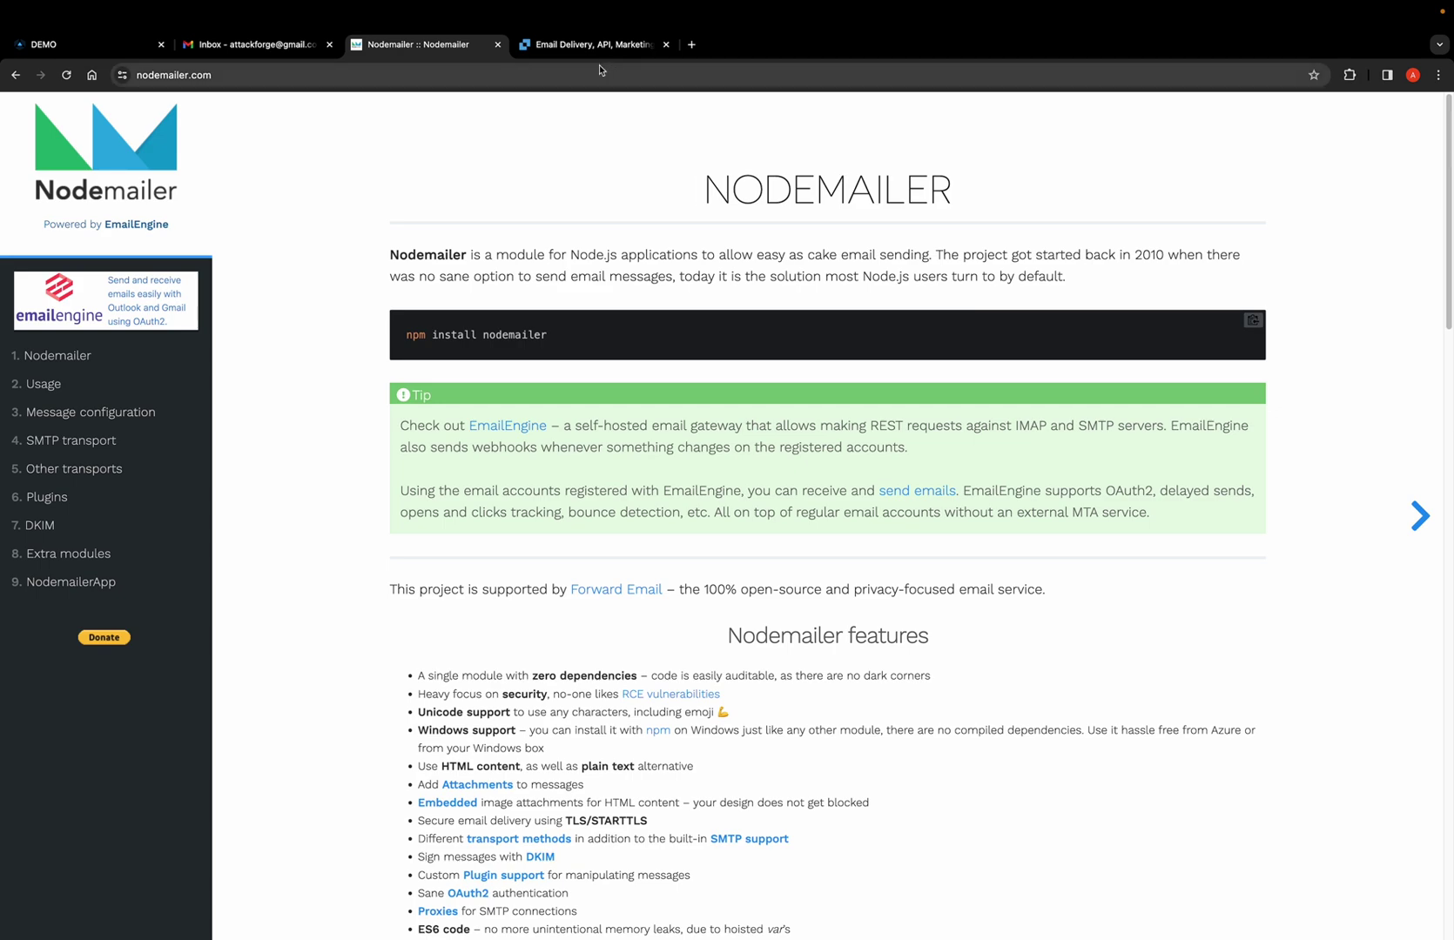
# Switch to the SendGrid page, leaving the Nodemailer page.
pyautogui.click(591, 49)
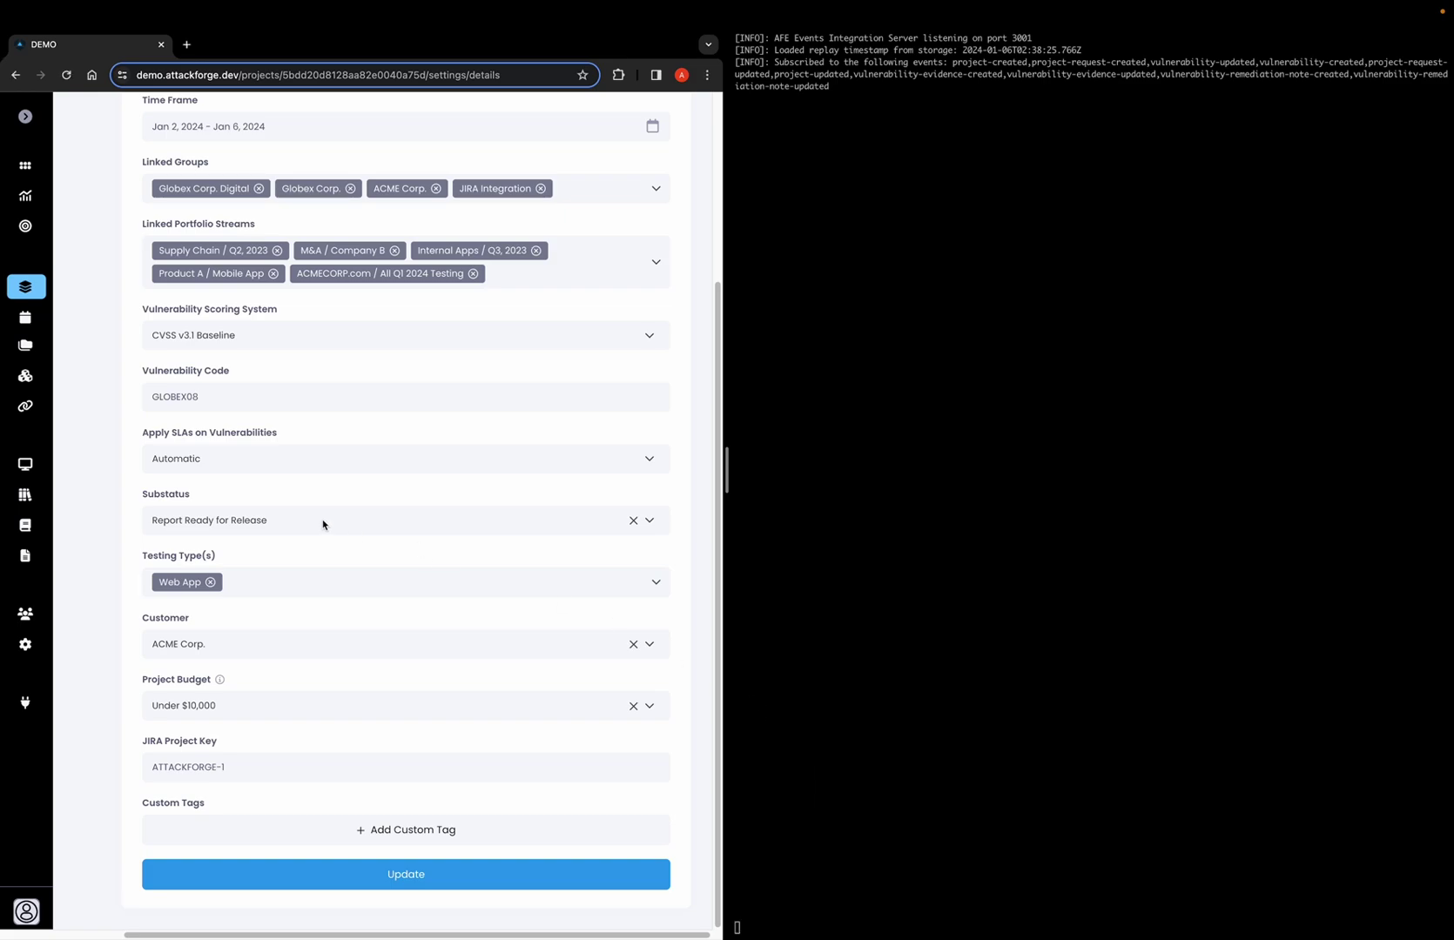
# Set the project substatus to Report FINAL and review the Email Report settings below.
pyautogui.click(286, 526)
pyautogui.scroll(-1, 275, 662)
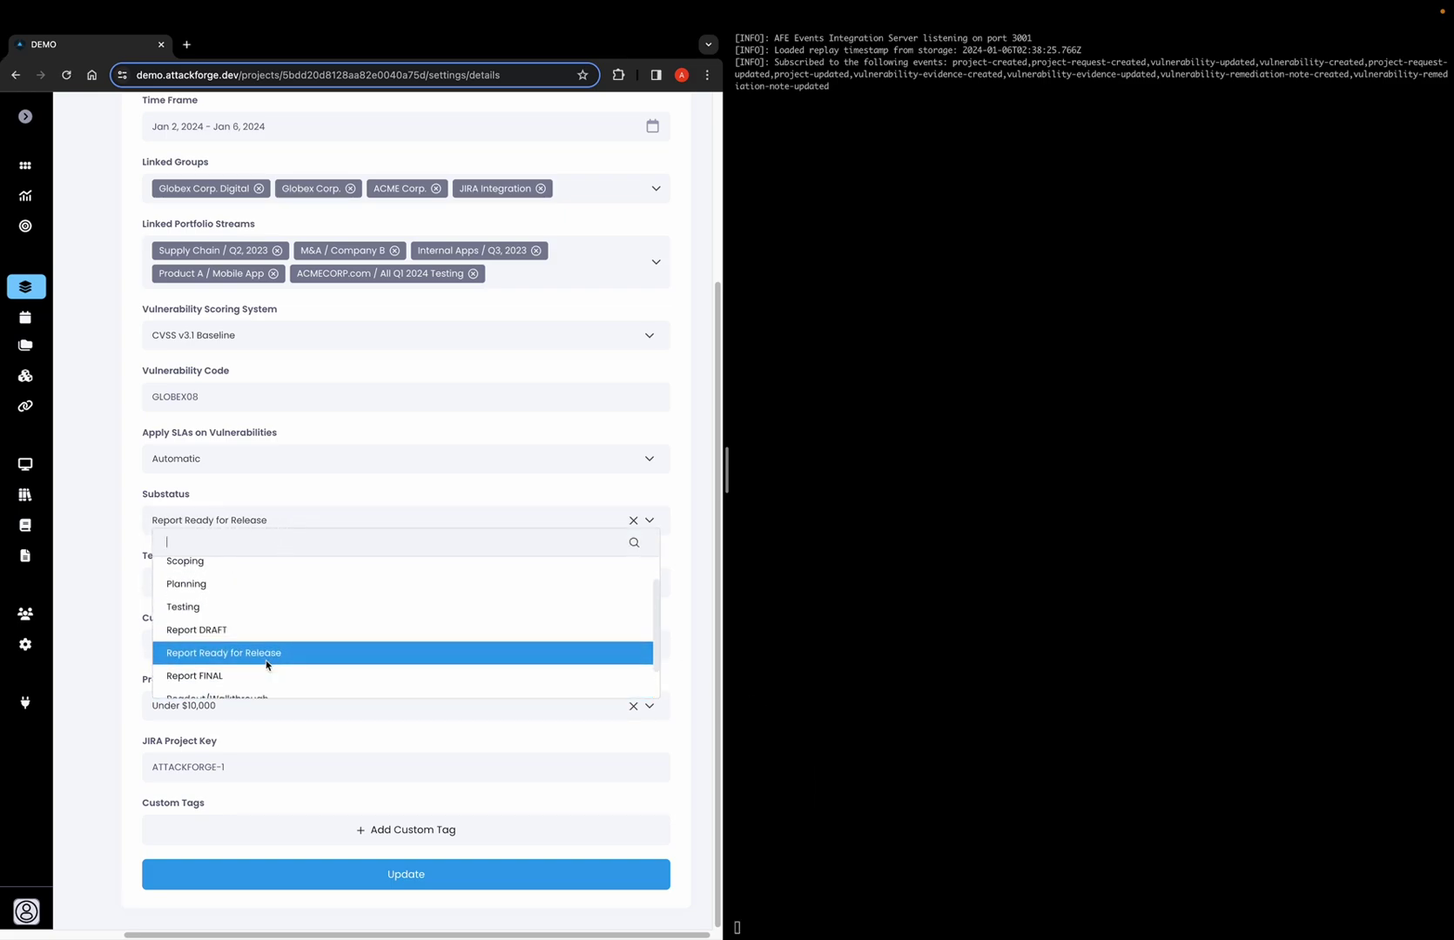
pyautogui.click(253, 678)
pyautogui.scroll(-1, 255, 678)
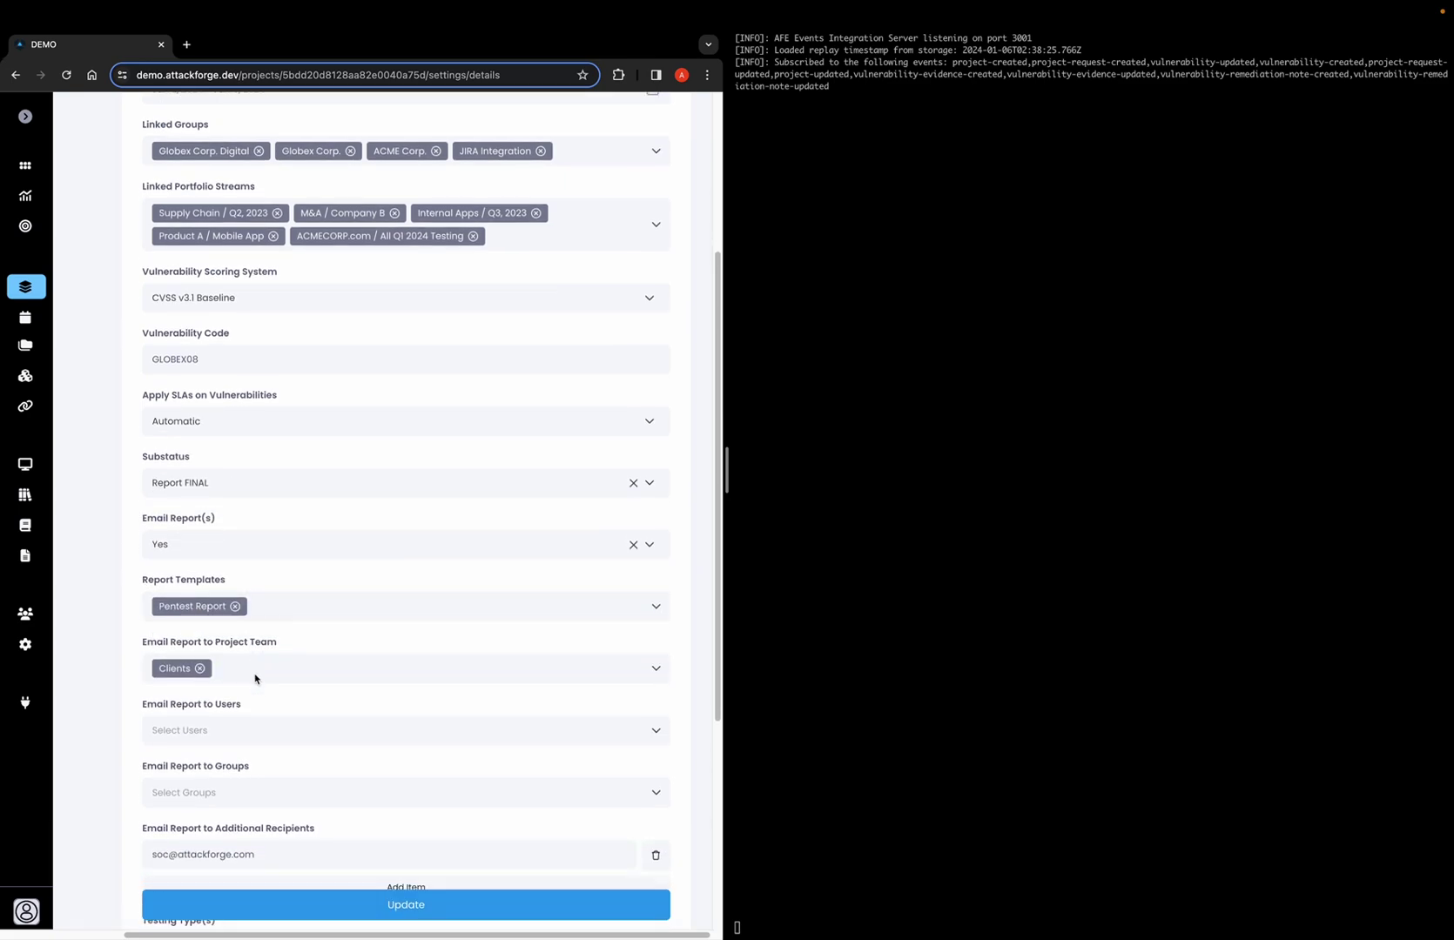
pyautogui.scroll(-1, 276, 680)
pyautogui.scroll(-1, 280, 534)
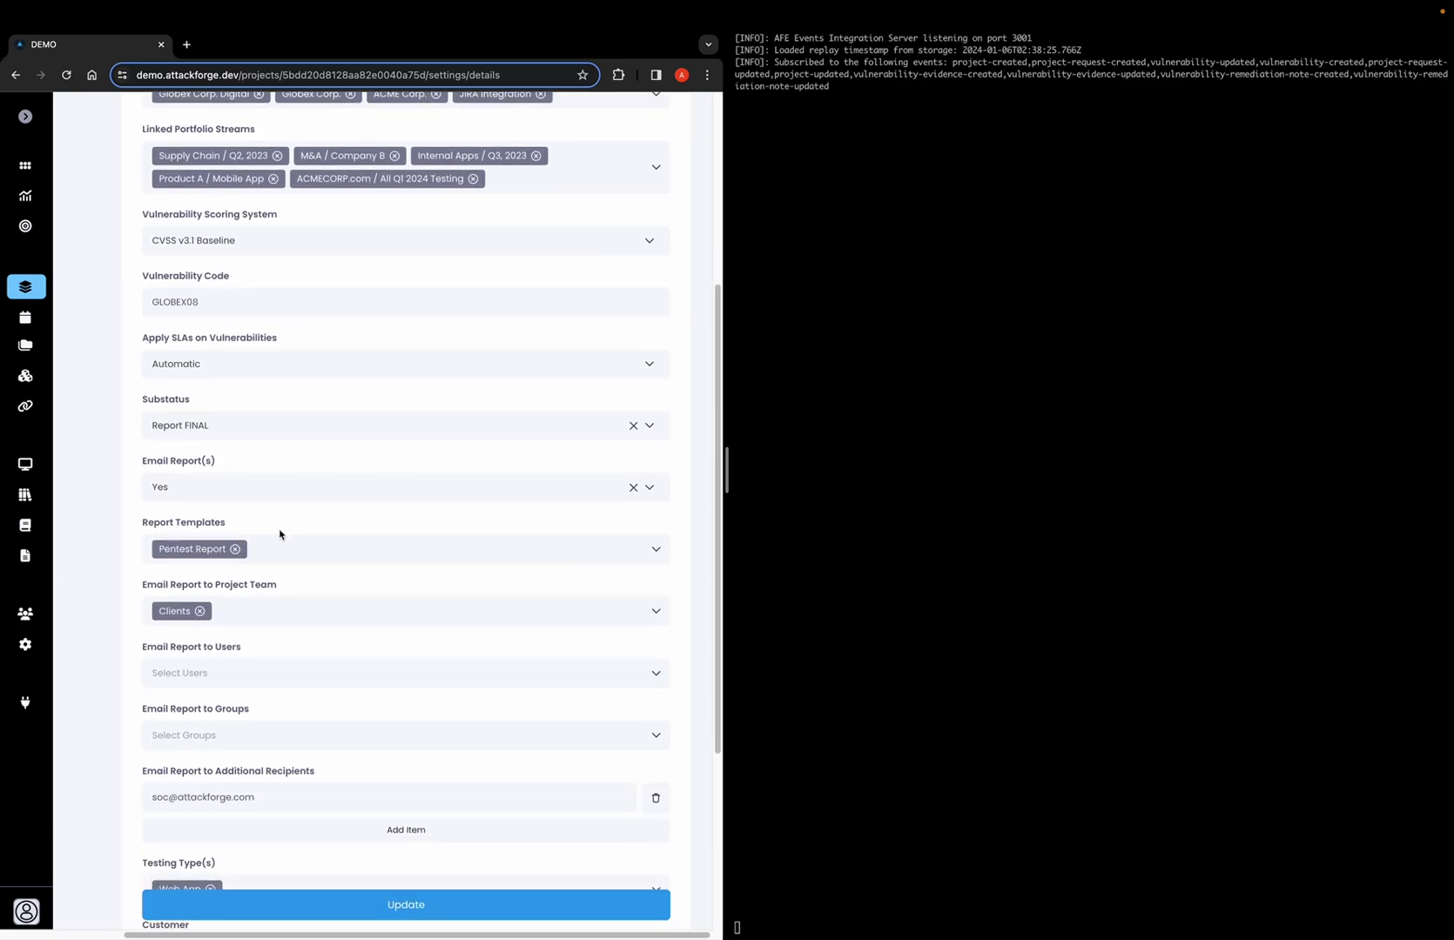
pyautogui.scroll(-2, 279, 534)
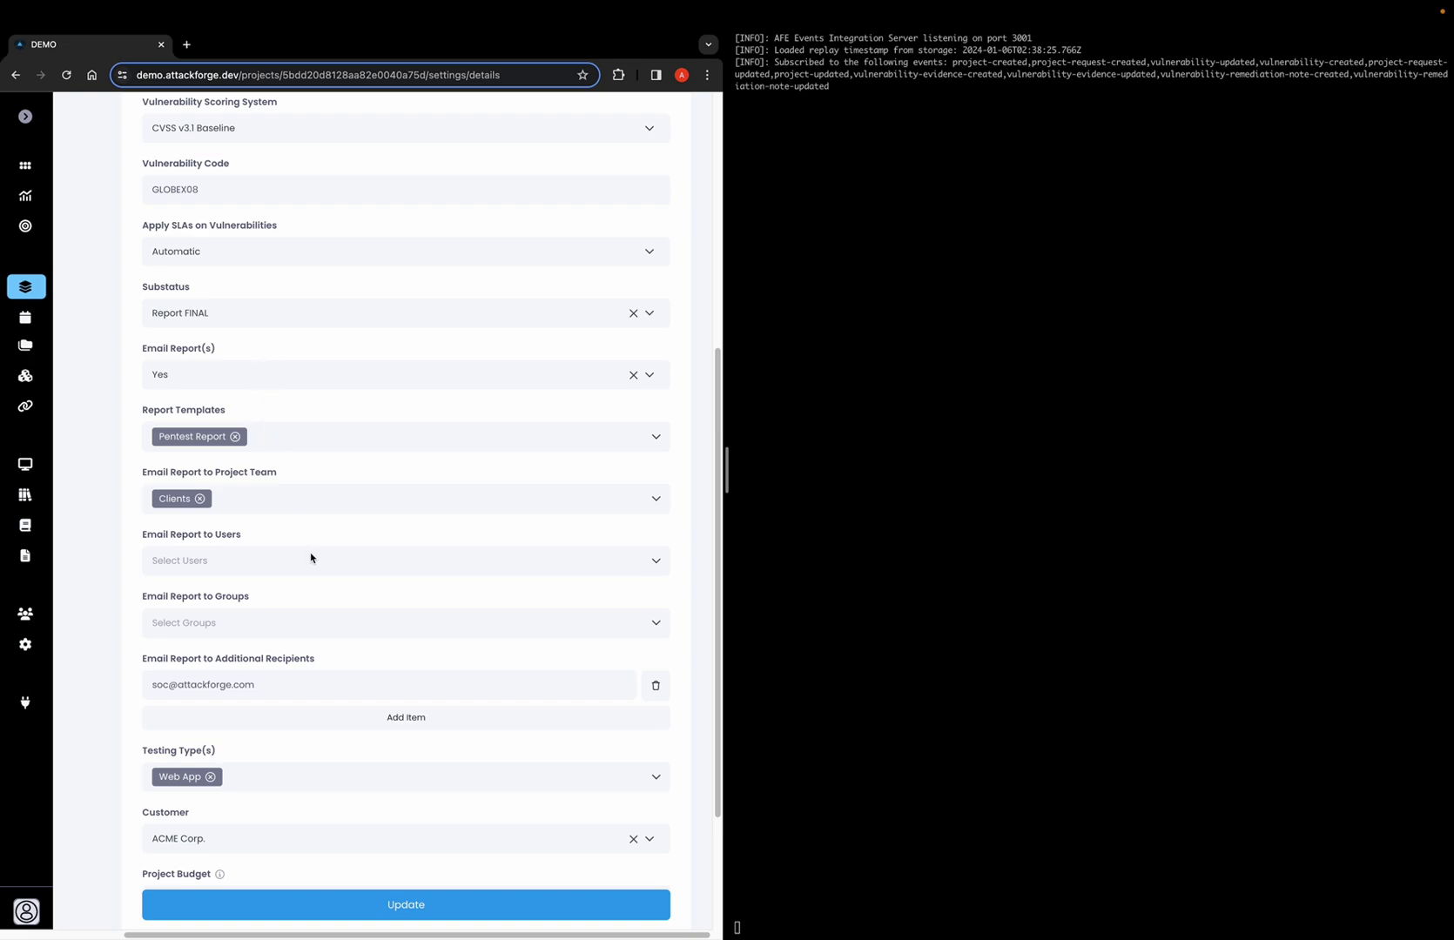
# Save the project settings with the Report FINAL substatus via Update.
pyautogui.click(422, 906)
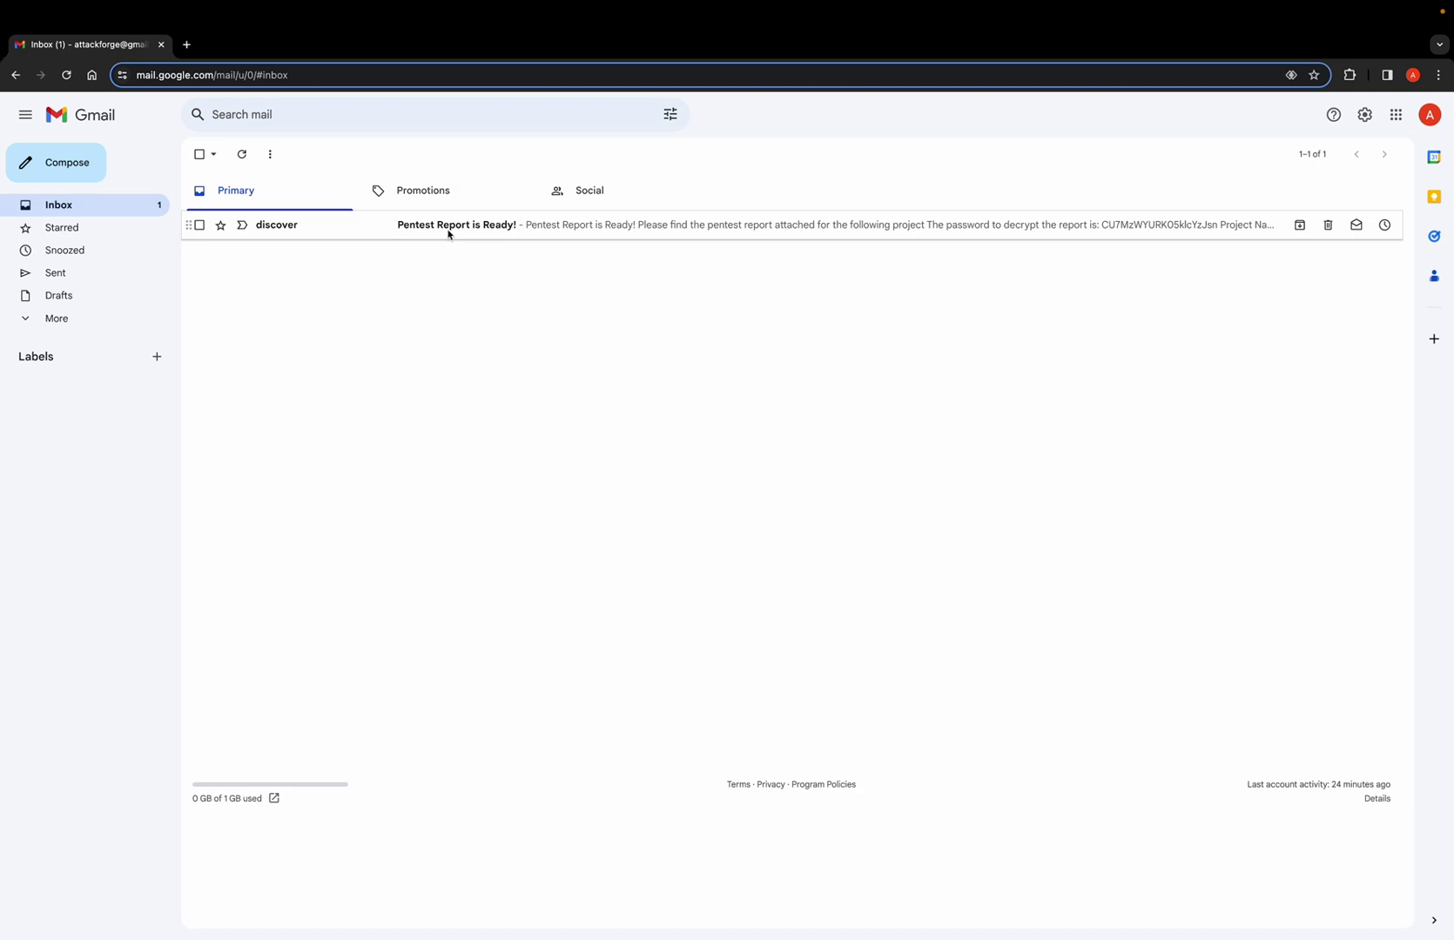
# Open the 'Pentest Report is Ready!' email and inspect its Acme_Corp_Portal_report.pdf attachment.
pyautogui.click(438, 228)
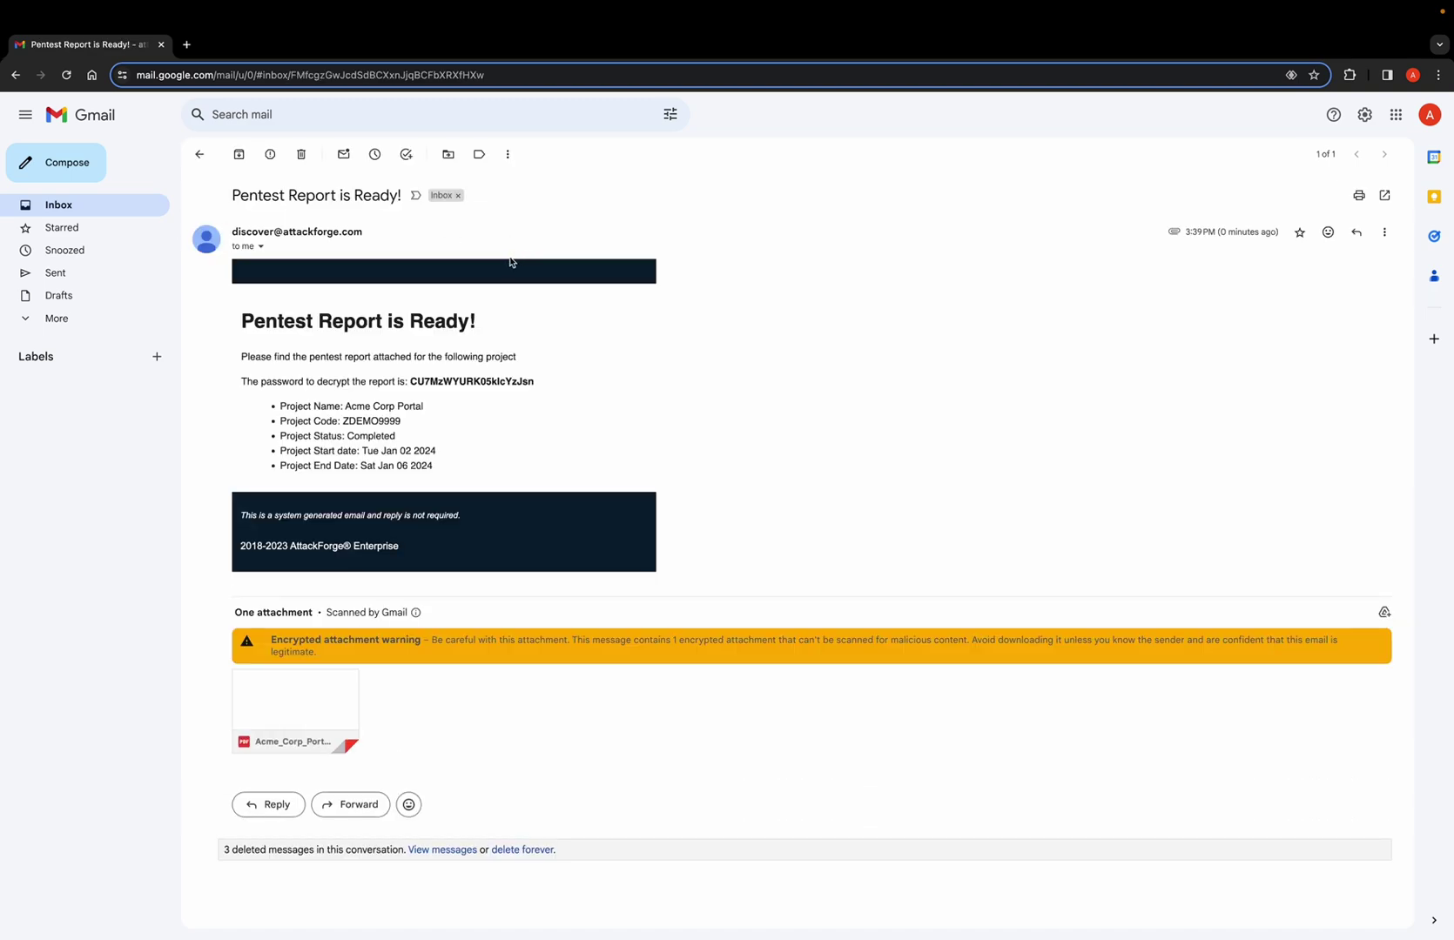
pyautogui.moveTo(344, 698)
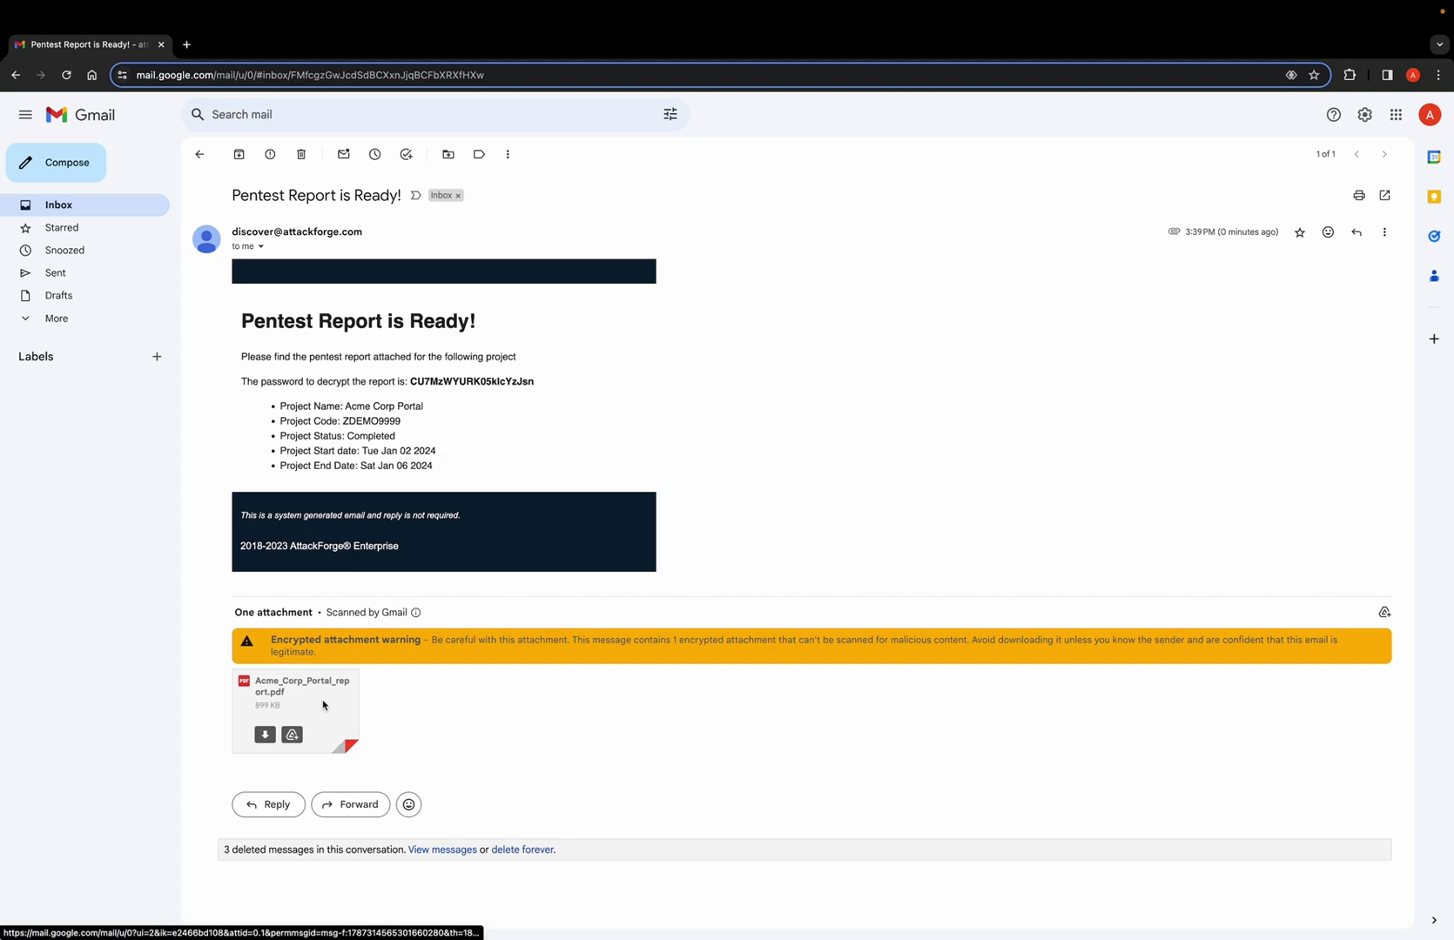